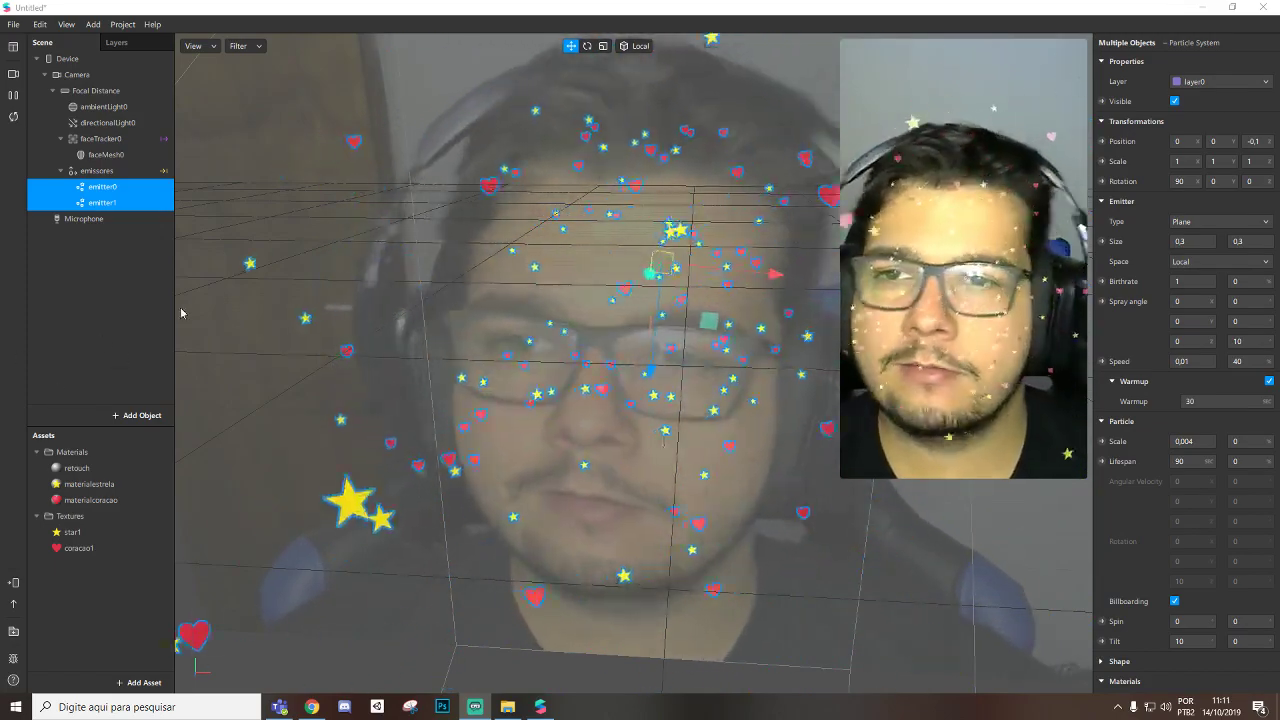
Clear the emitter selection and enlarge the device preview to examine the heart and star particles around the face.
left_click(102, 279)
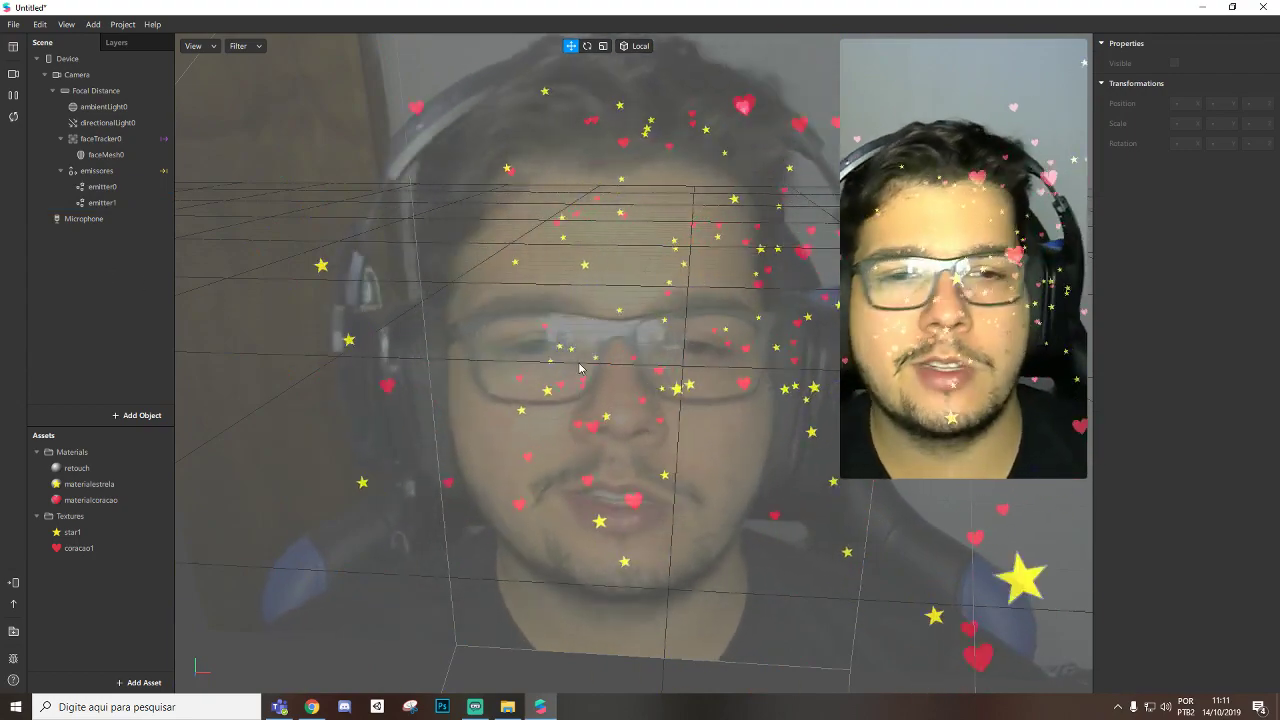
mouse_move(963, 260)
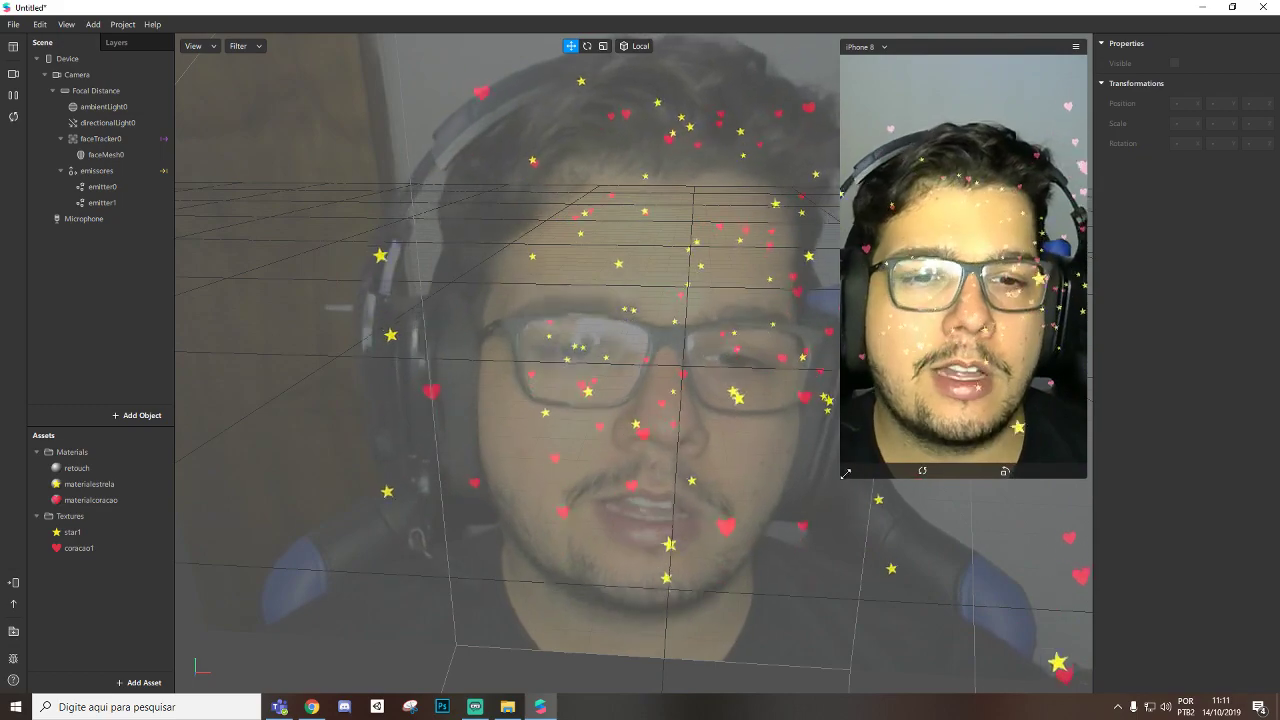
left_click_drag(843, 476, 813, 527)
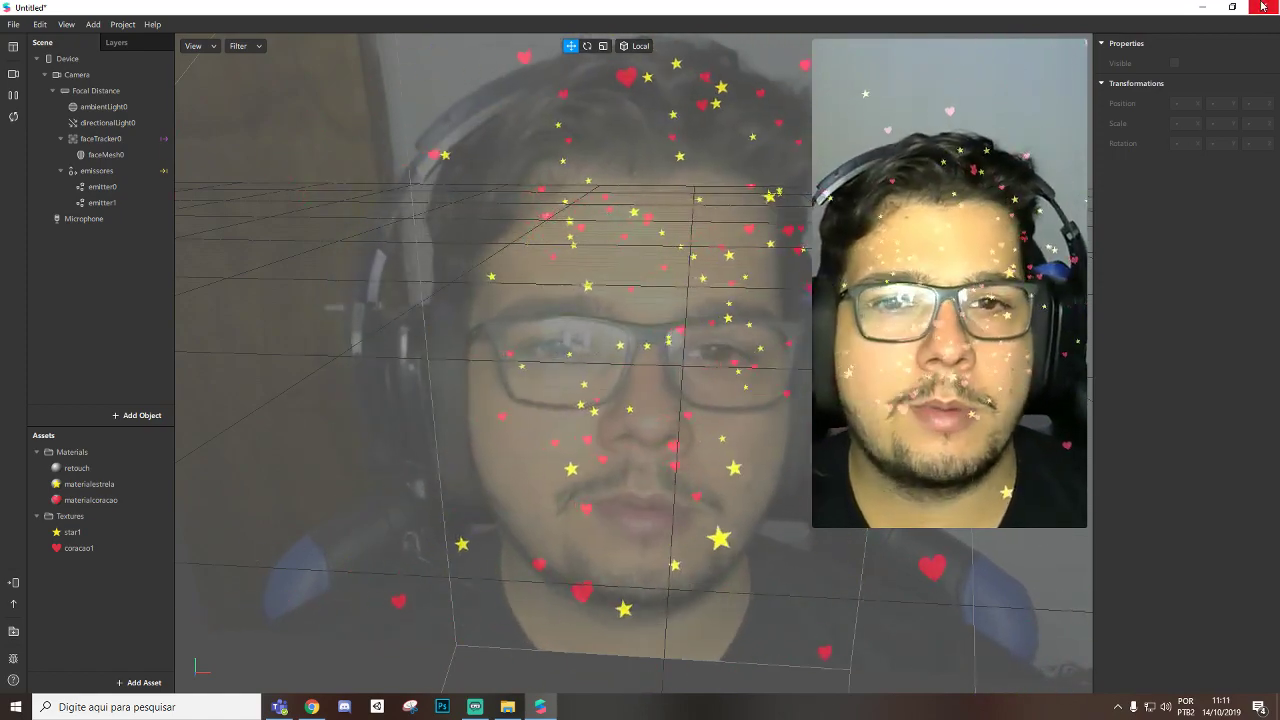
Close the current particle project and discard its unsaved changes.
left_click(1263, 7)
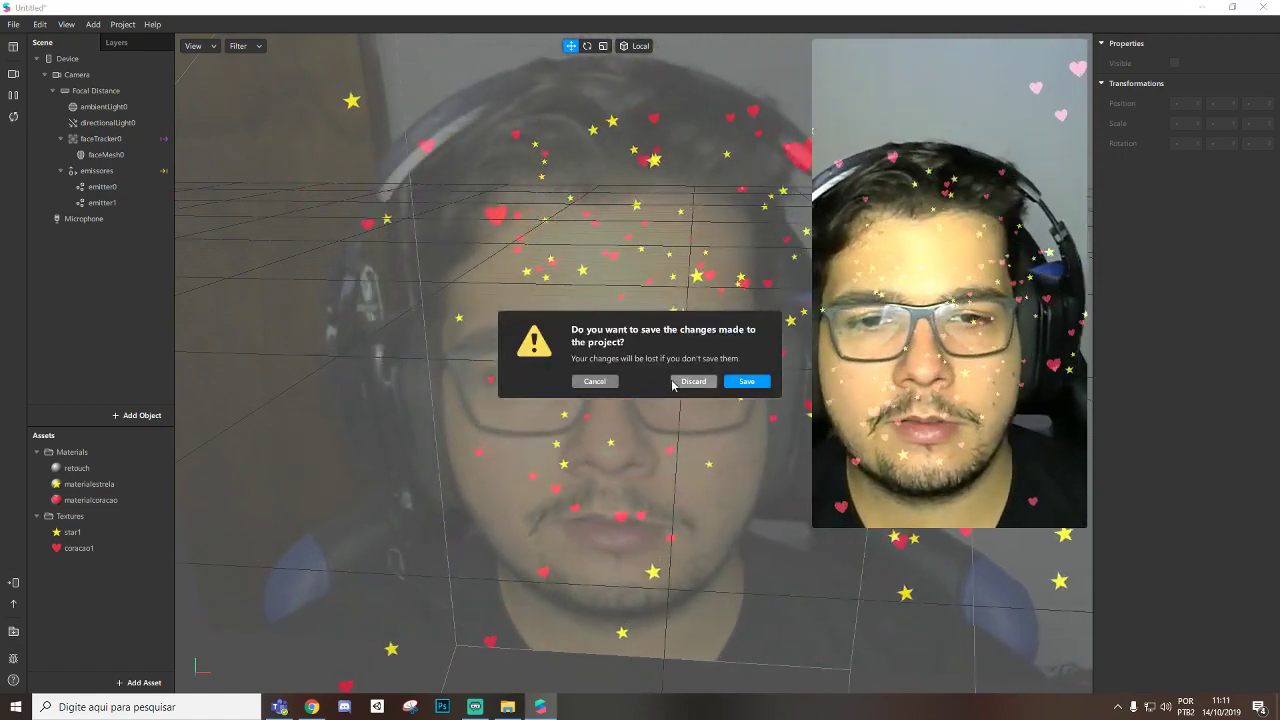
left_click(693, 381)
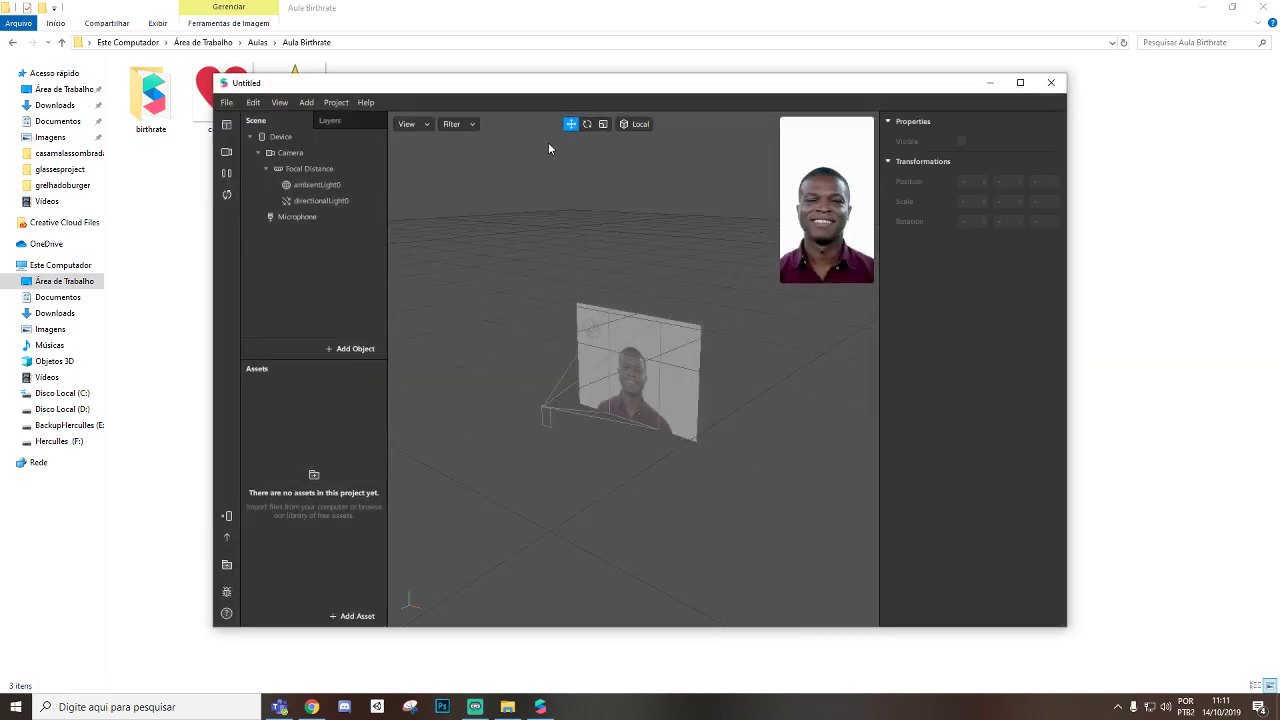
Maximize the blank project's window, use the Logitech HD Webcam C270 as the camera source, and enlarge the device preview.
double_click(644, 88)
left_click(14, 75)
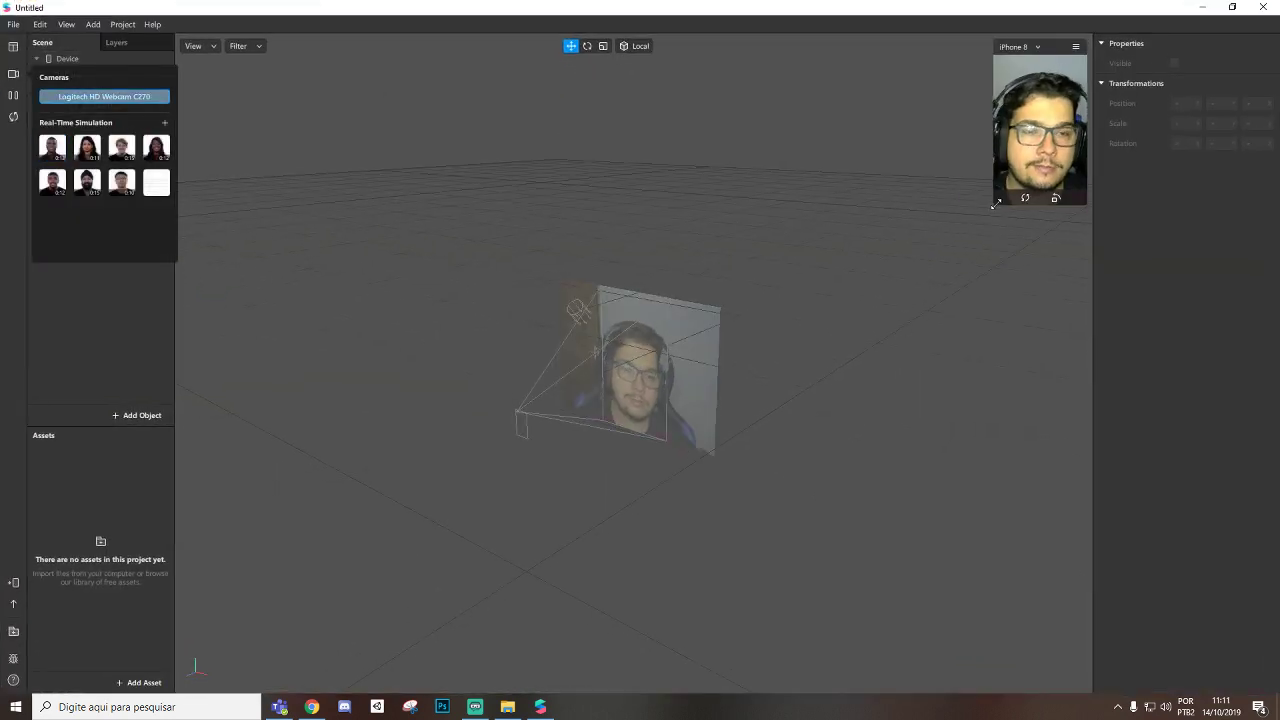
left_click_drag(996, 204, 968, 333)
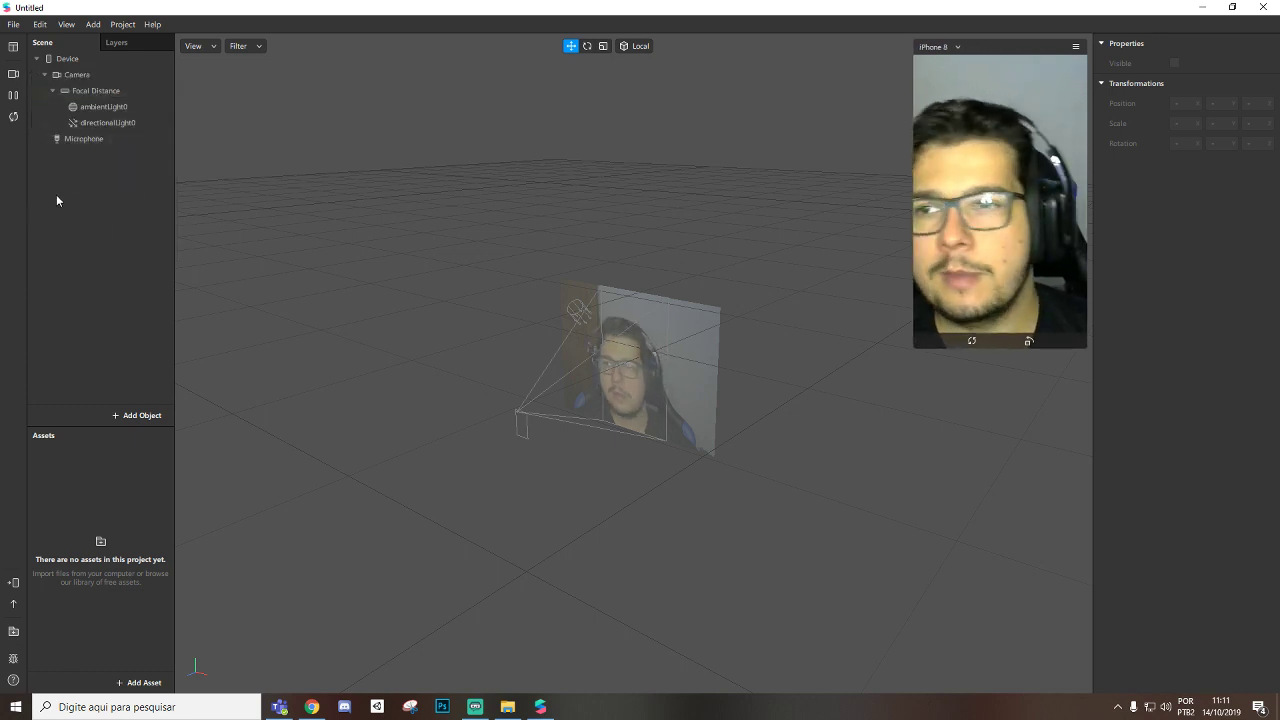
Add a face tracker to the scene and a face mesh inside it.
right_click(121, 192)
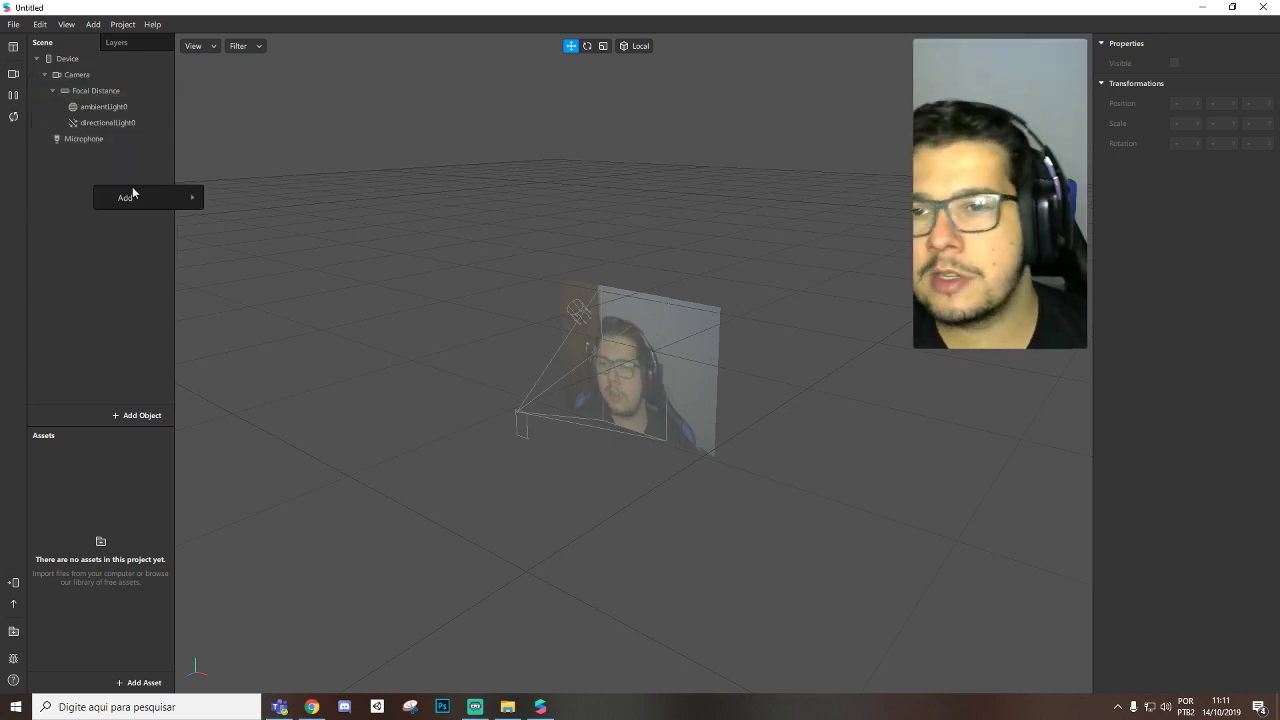
mouse_move(191, 202)
left_click(266, 199)
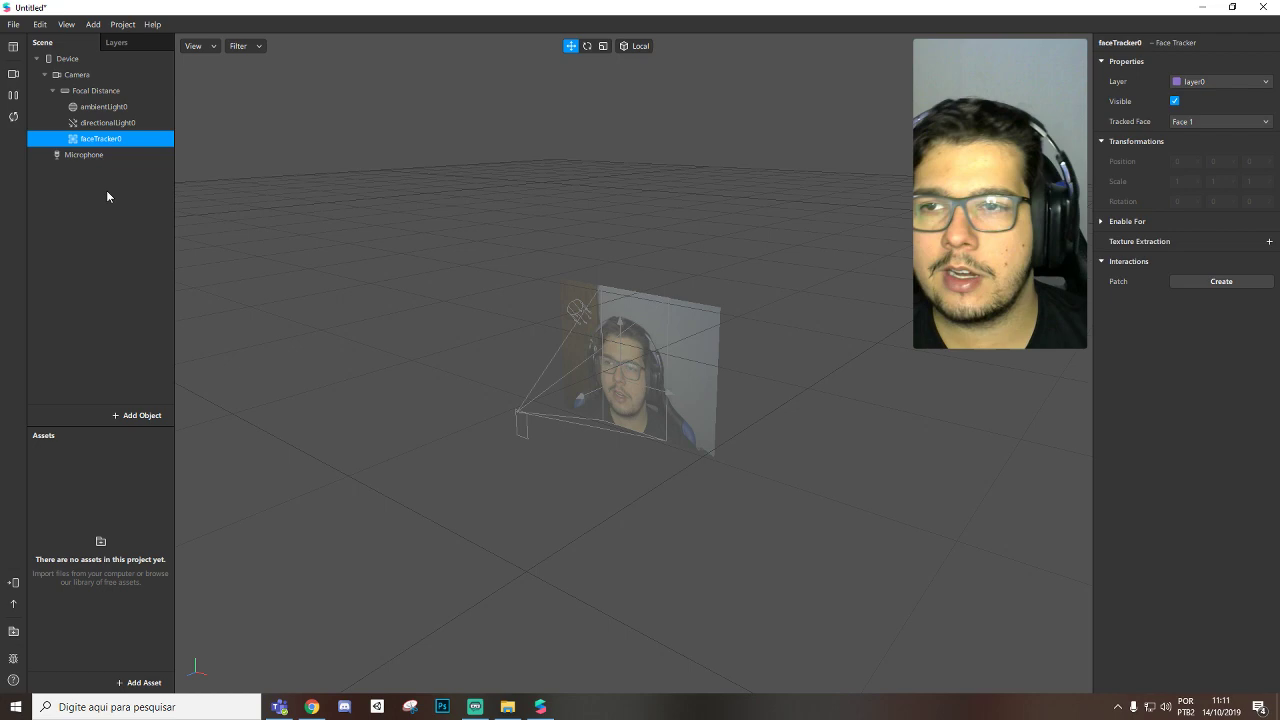
right_click(94, 141)
mouse_move(160, 149)
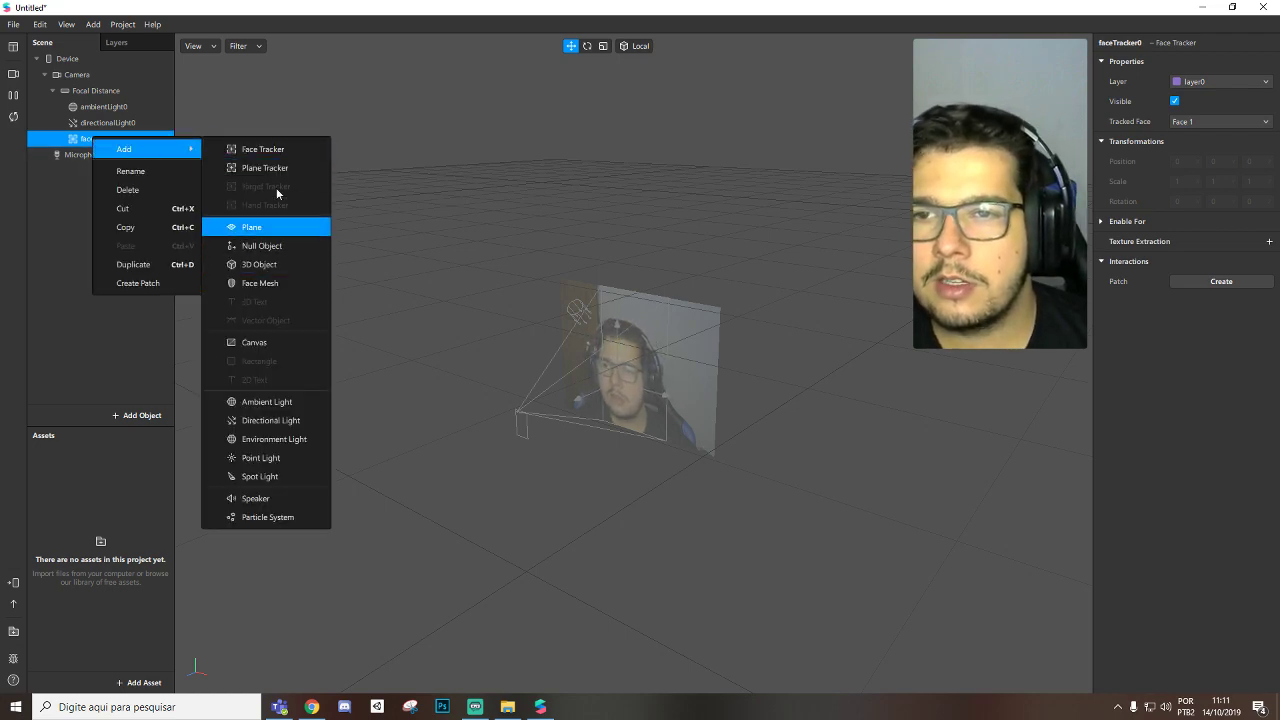
left_click(271, 286)
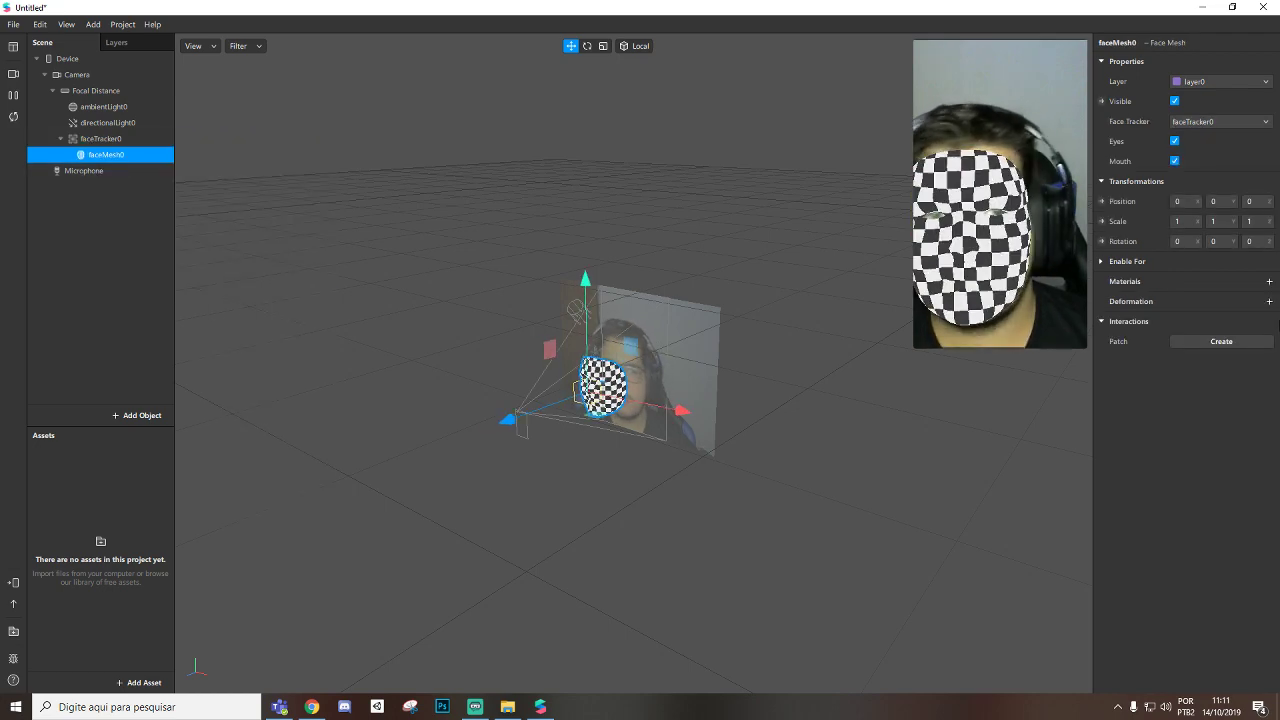
Create a new material on the face mesh and rename it as retouch.
left_click(1269, 282)
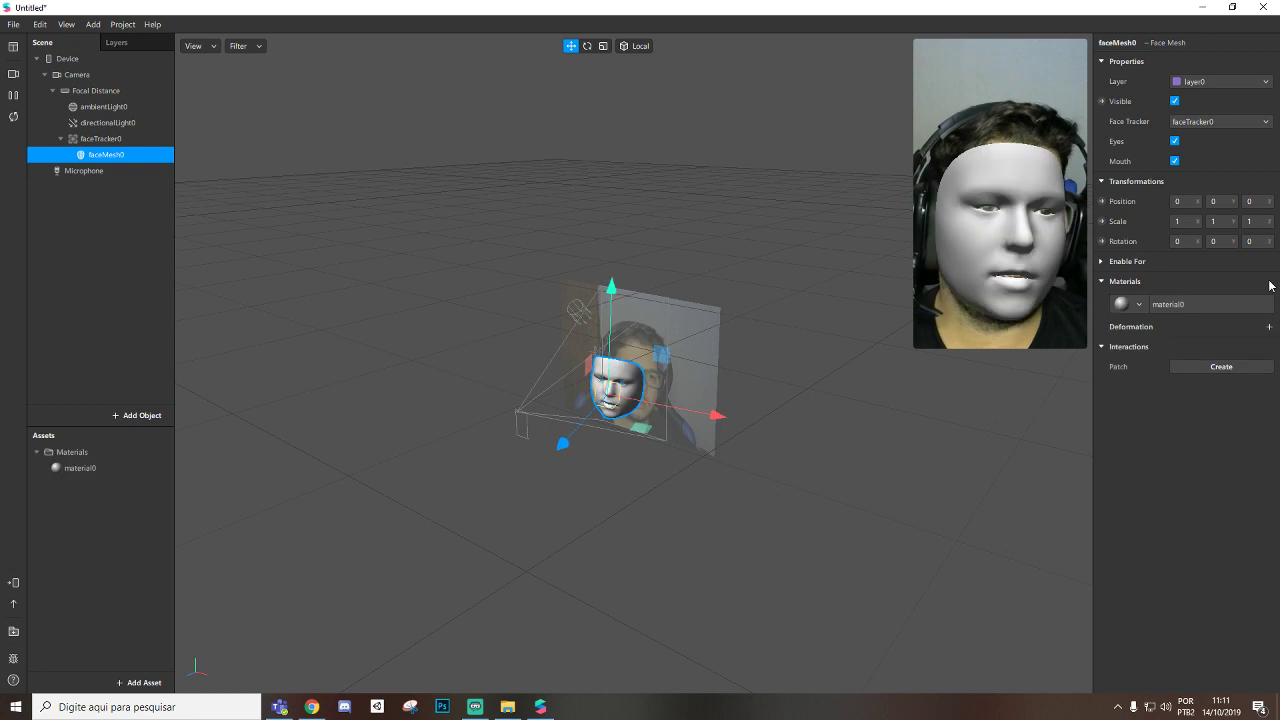
left_click(72, 468)
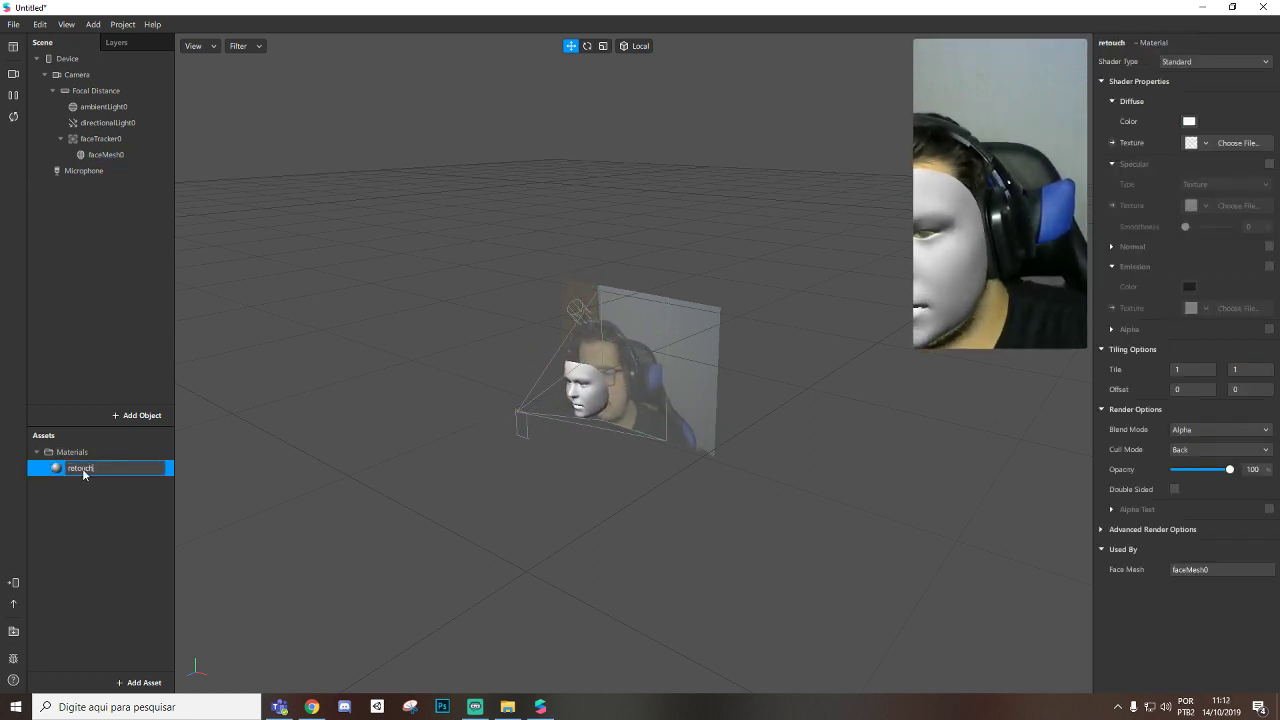
type("retouch")
key("Return")
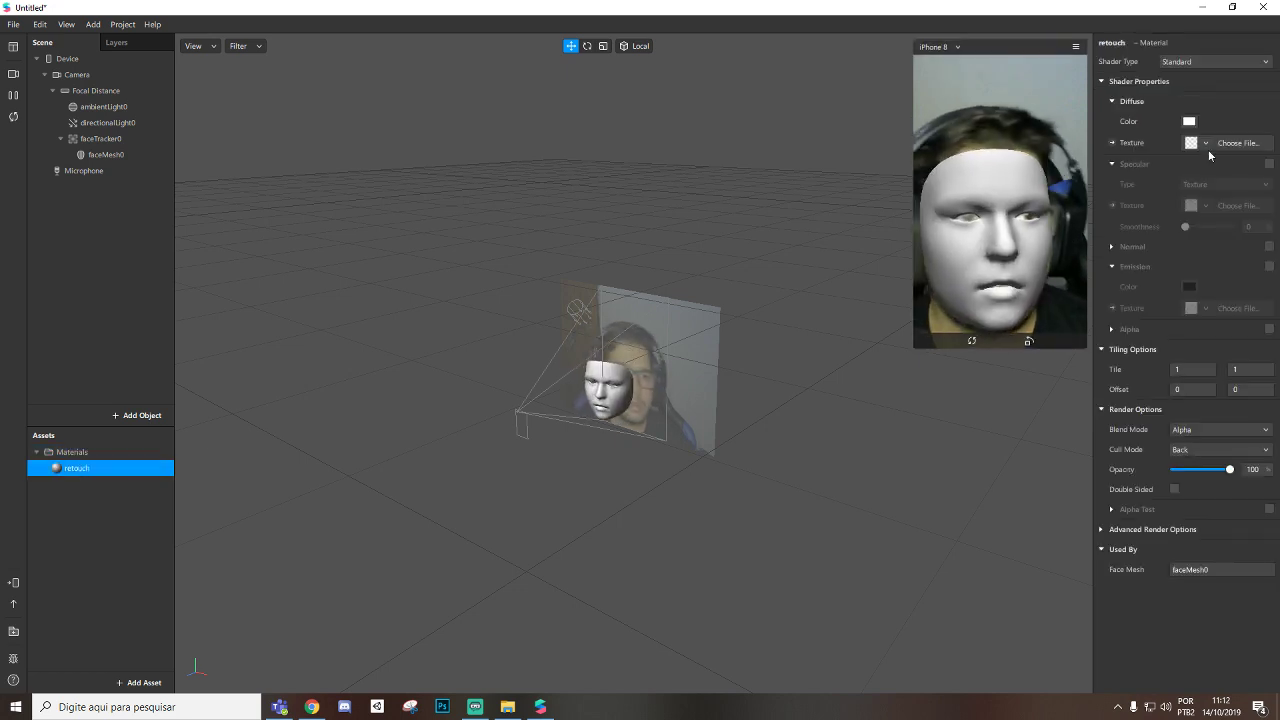
Set the retouch material's shader type to Retouching and its skin smoothing to 20%.
left_click(1188, 62)
left_click(1170, 125)
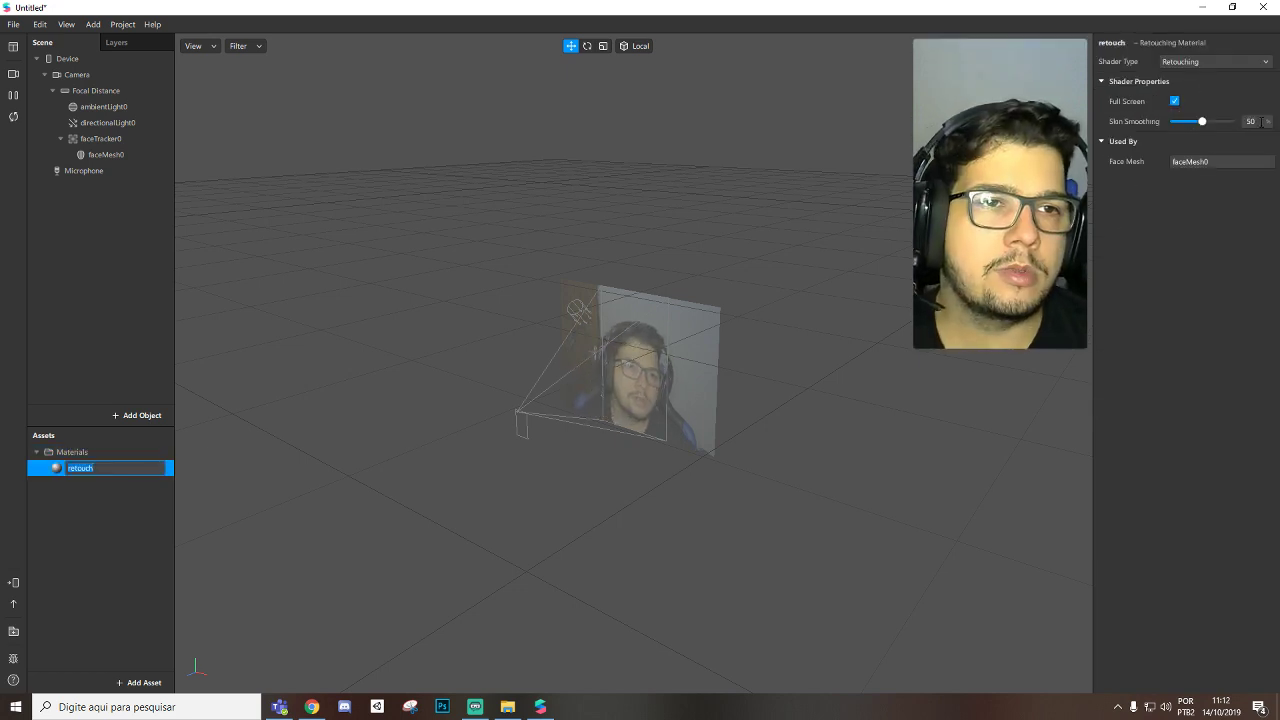
type("15")
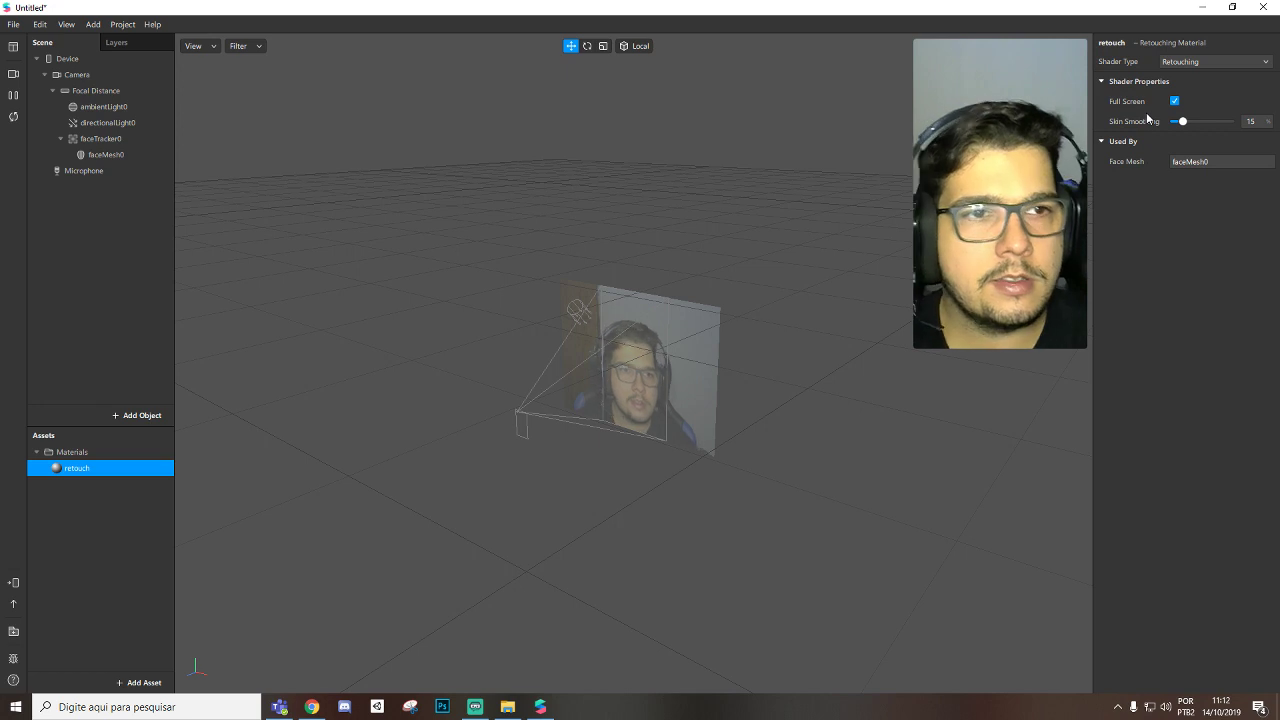
left_click_drag(1255, 121, 1111, 106)
type("20")
key("Return")
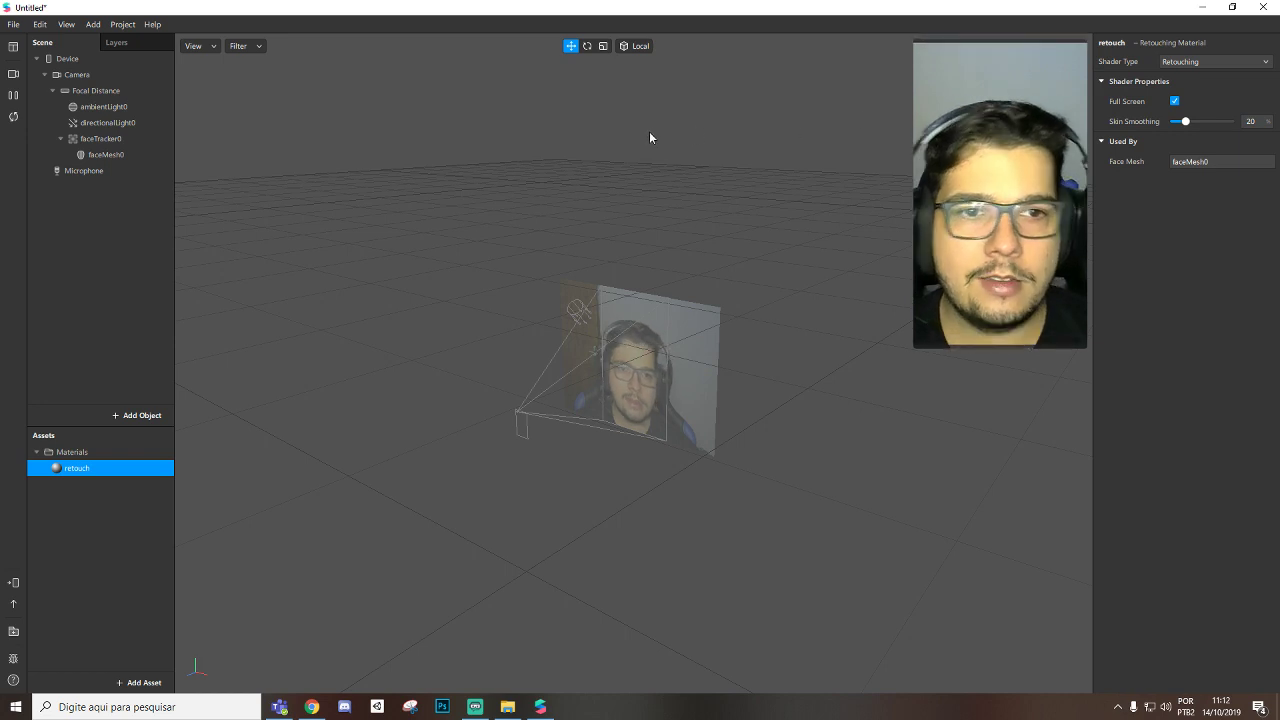
Add a particle system inside the face tracker and duplicate it to get two emitters.
right_click(120, 207)
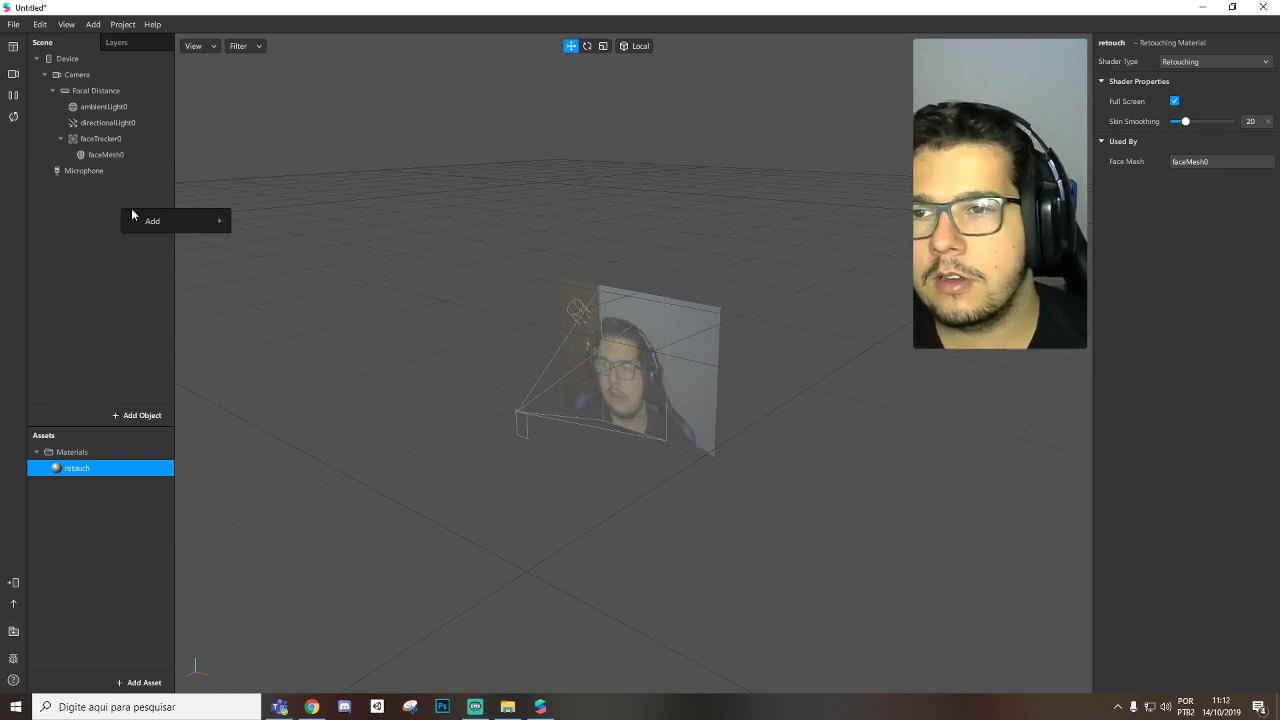
right_click(110, 141)
mouse_move(150, 152)
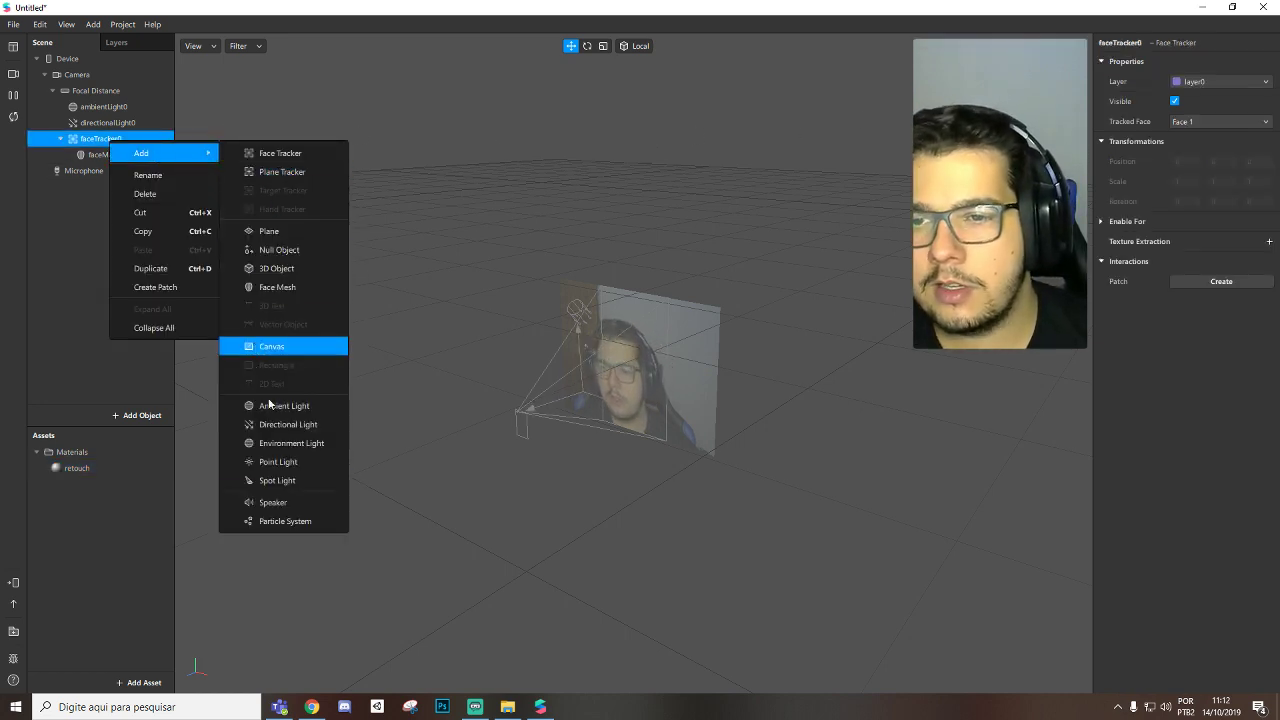
left_click(316, 525)
key("ctrl+d")
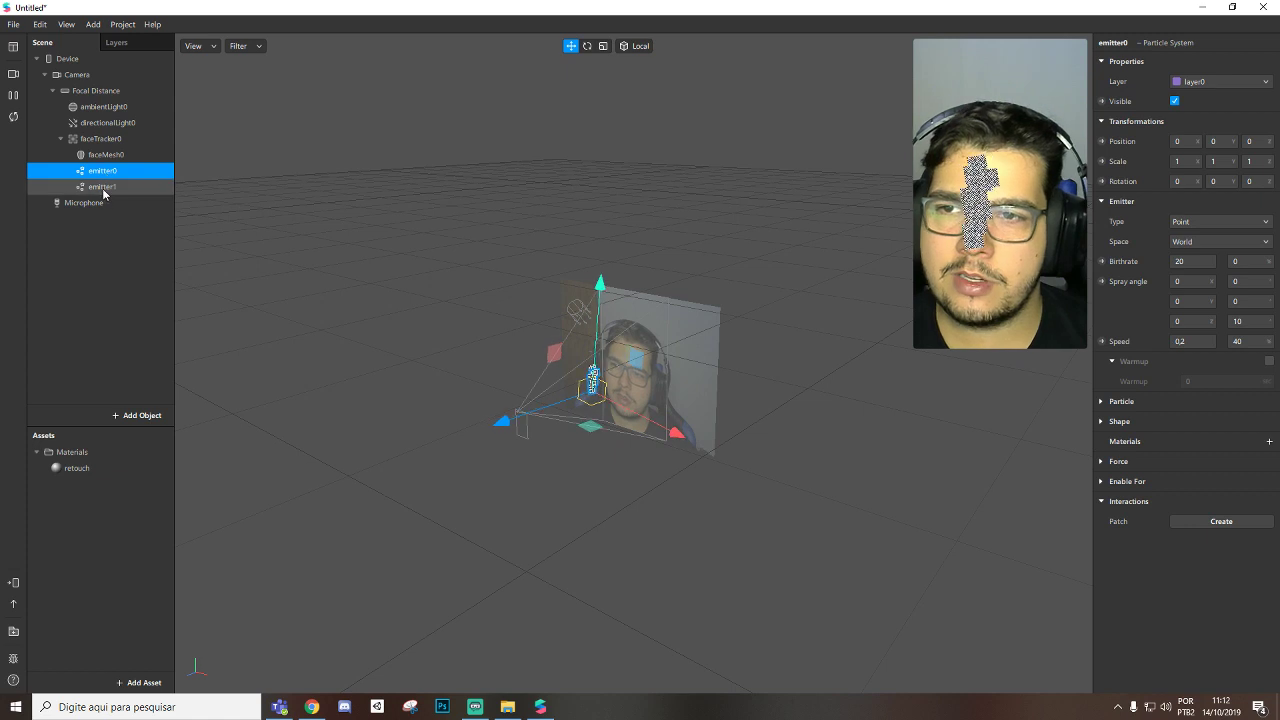
left_click(103, 187)
left_click(95, 171)
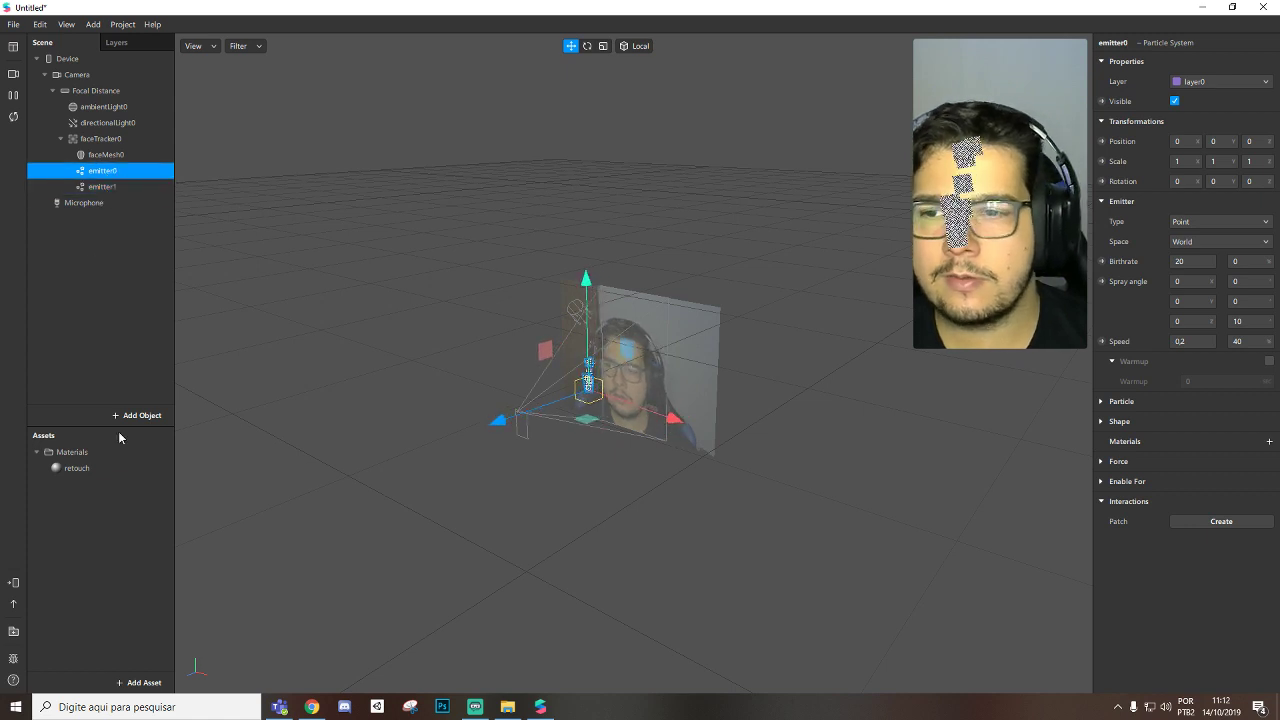
Create a new material asset named particulascoracao.
left_click(144, 683)
left_click(192, 577)
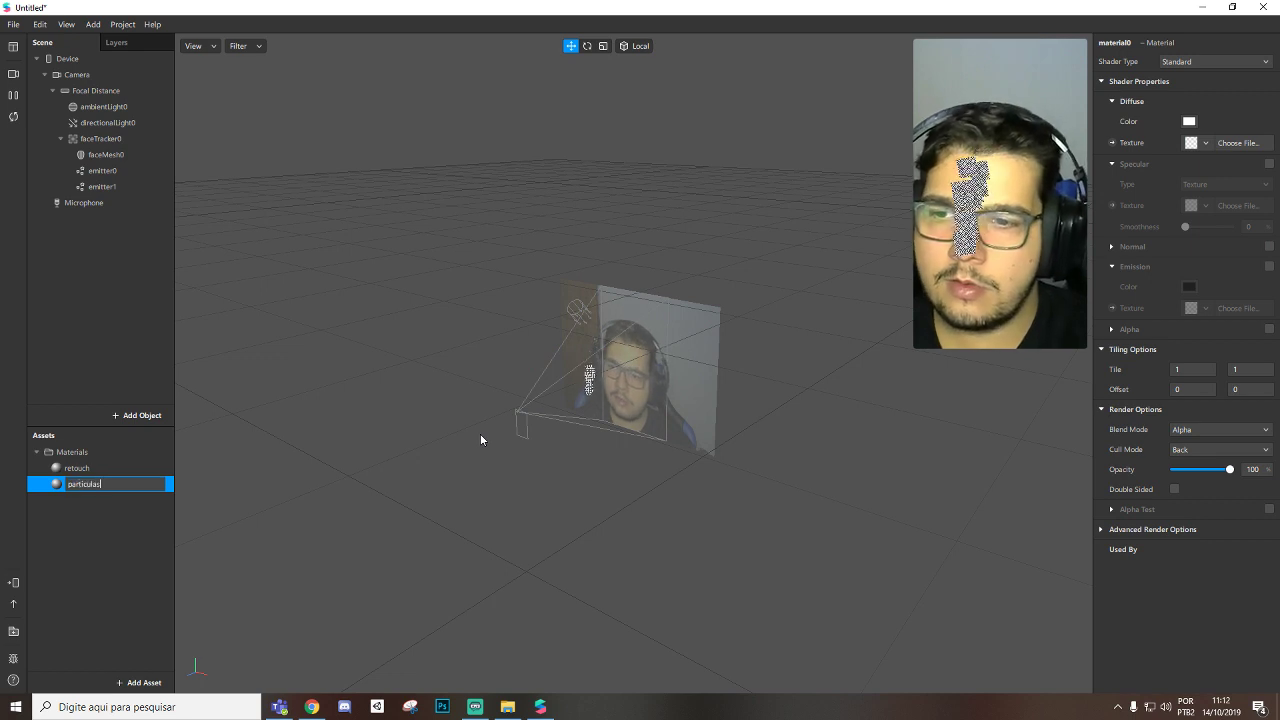
type("particulas")
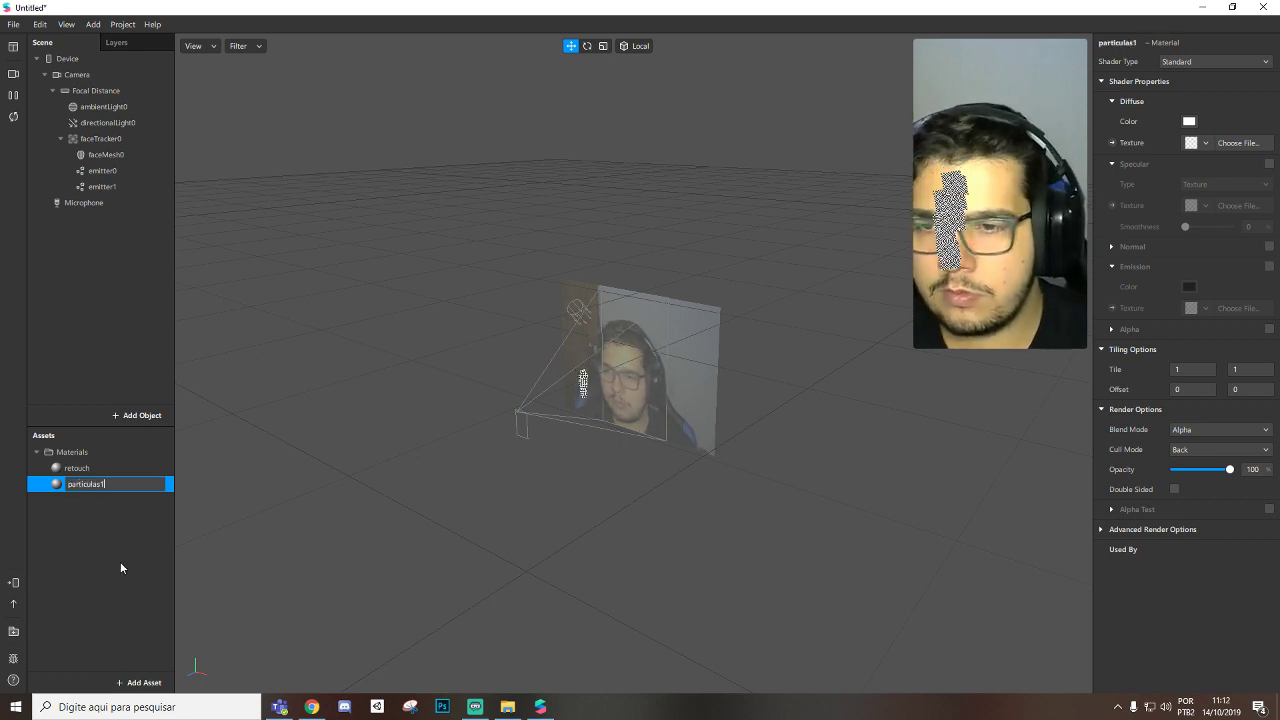
type("coracao")
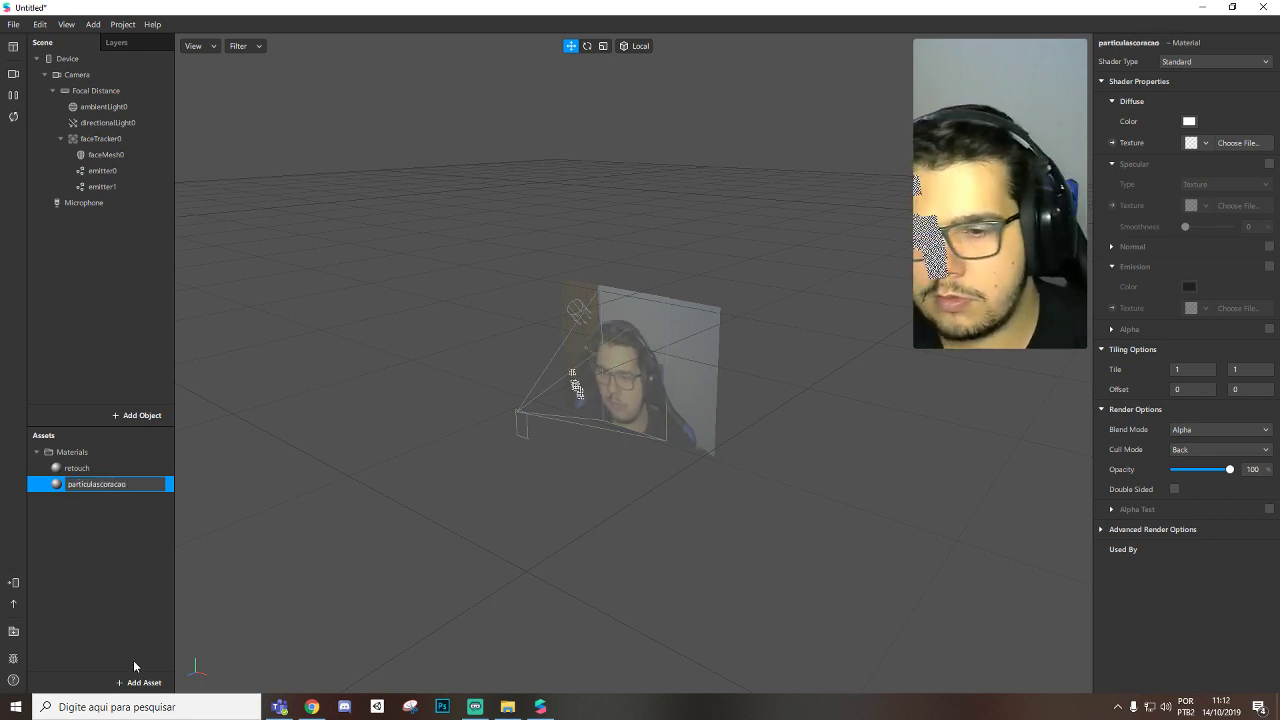
Create another material asset named particulasestrela.
left_click(140, 682)
left_click(221, 561)
type("par")
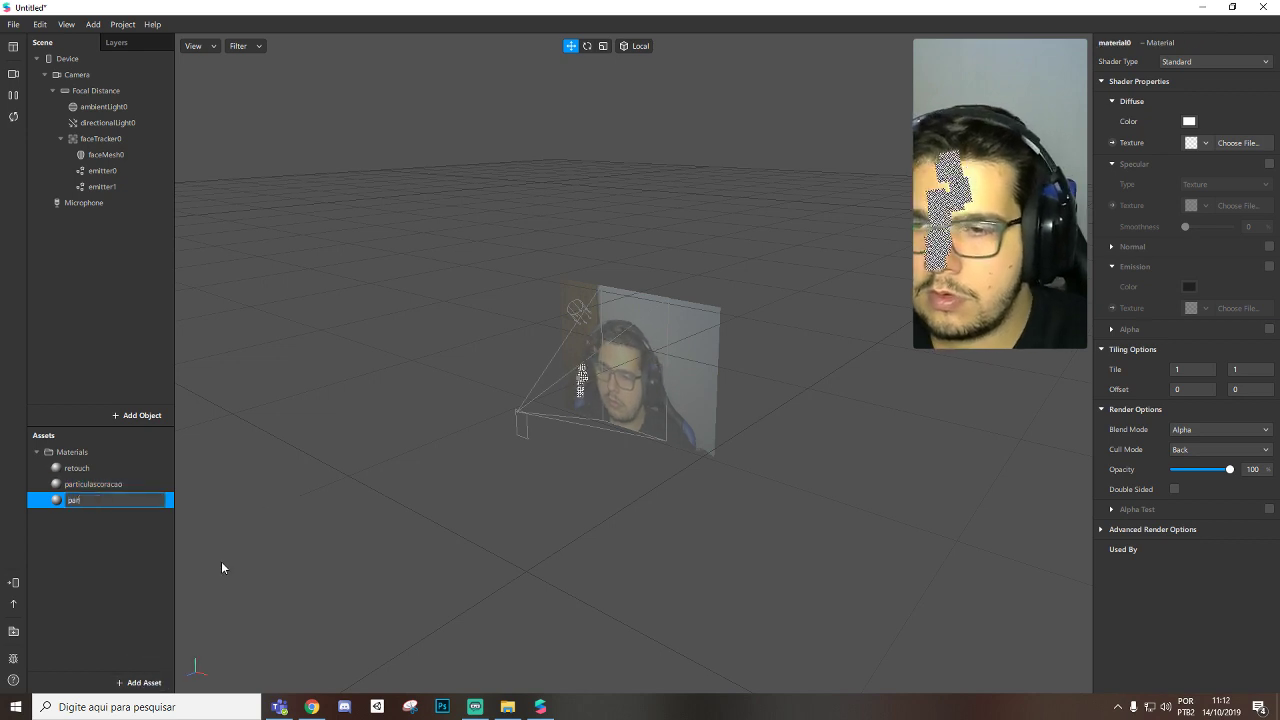
type("ticulasestrela")
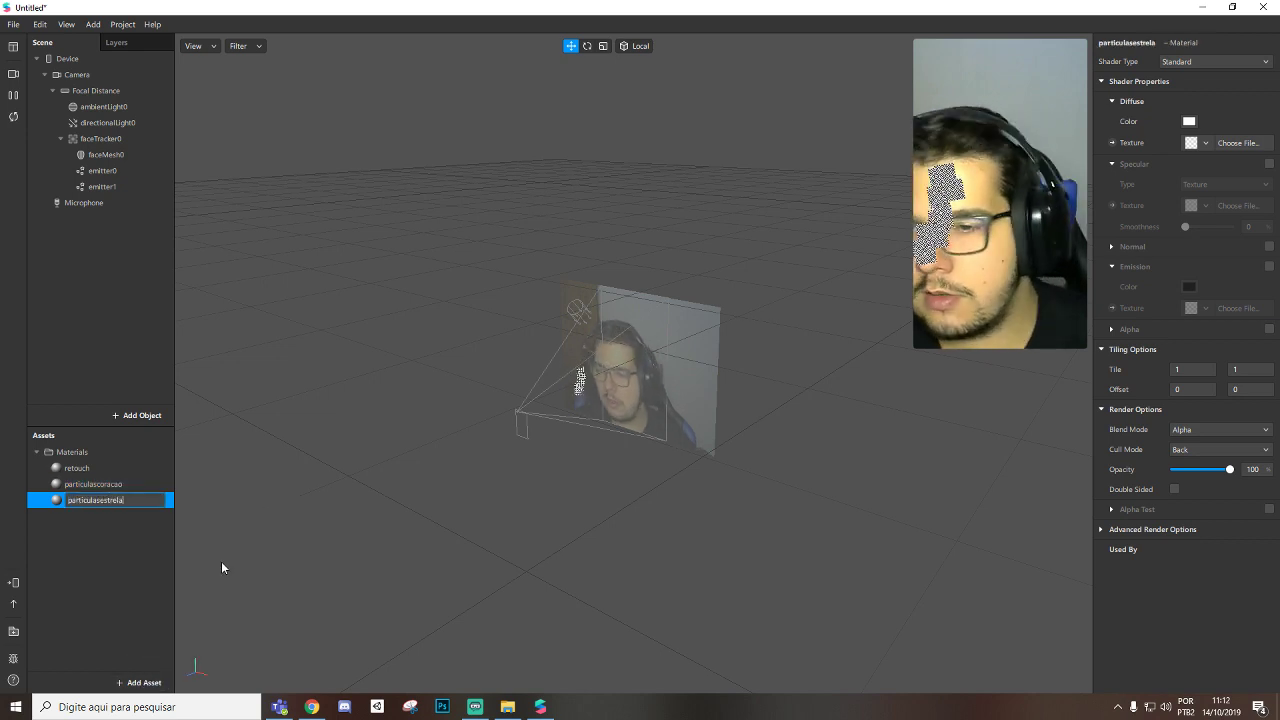
left_click(122, 489)
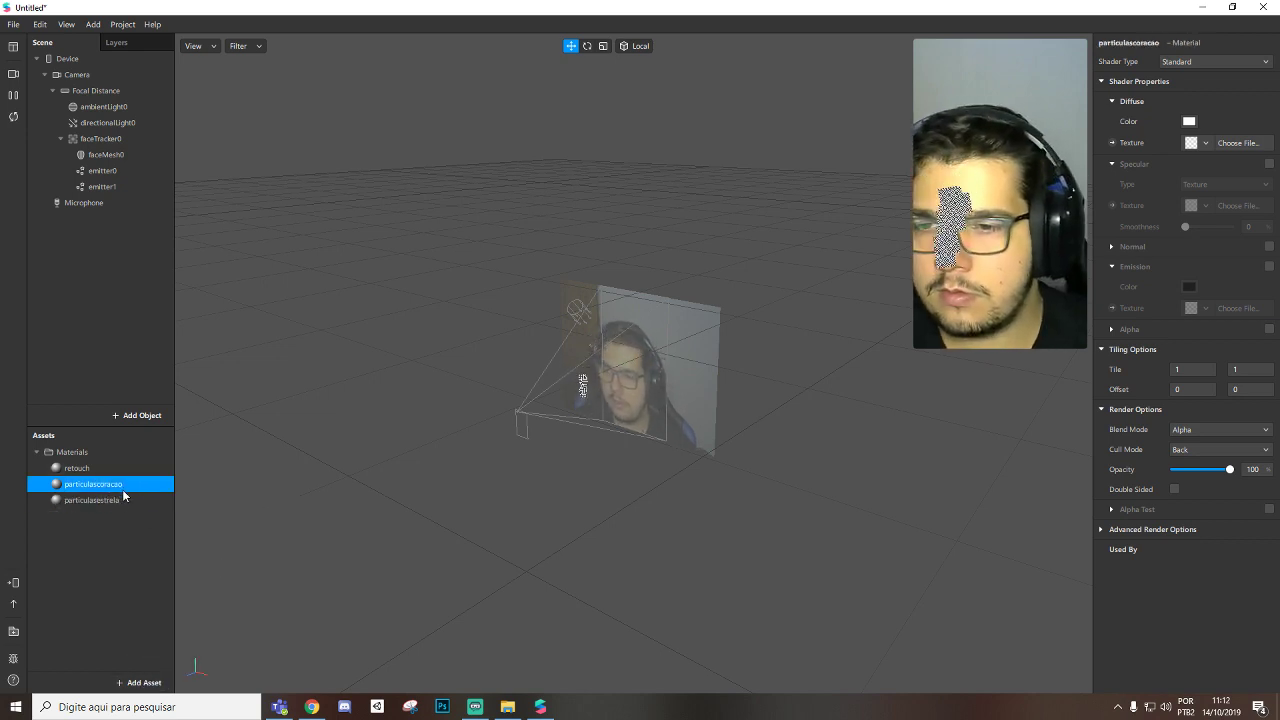
Import the coracao1 and star1 images from the Aula Birthrate folder as texture assets.
left_click(125, 579)
left_click(507, 706)
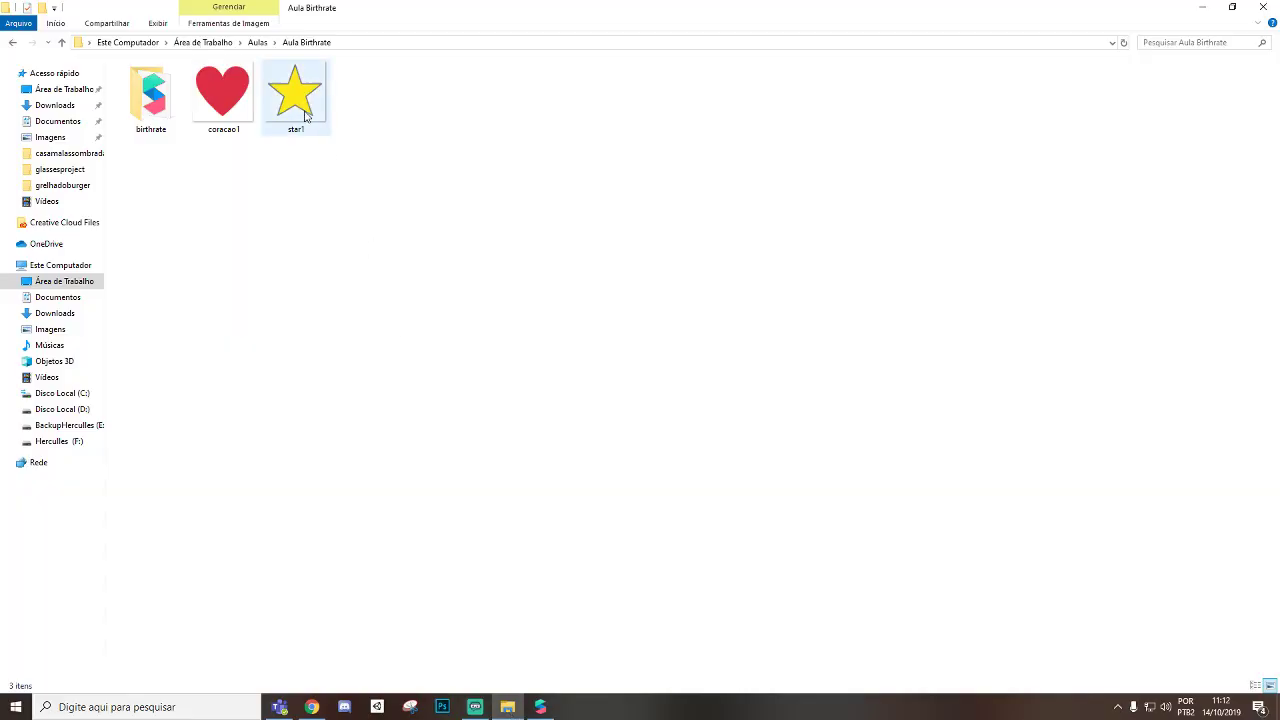
left_click_drag(398, 184, 122, 601)
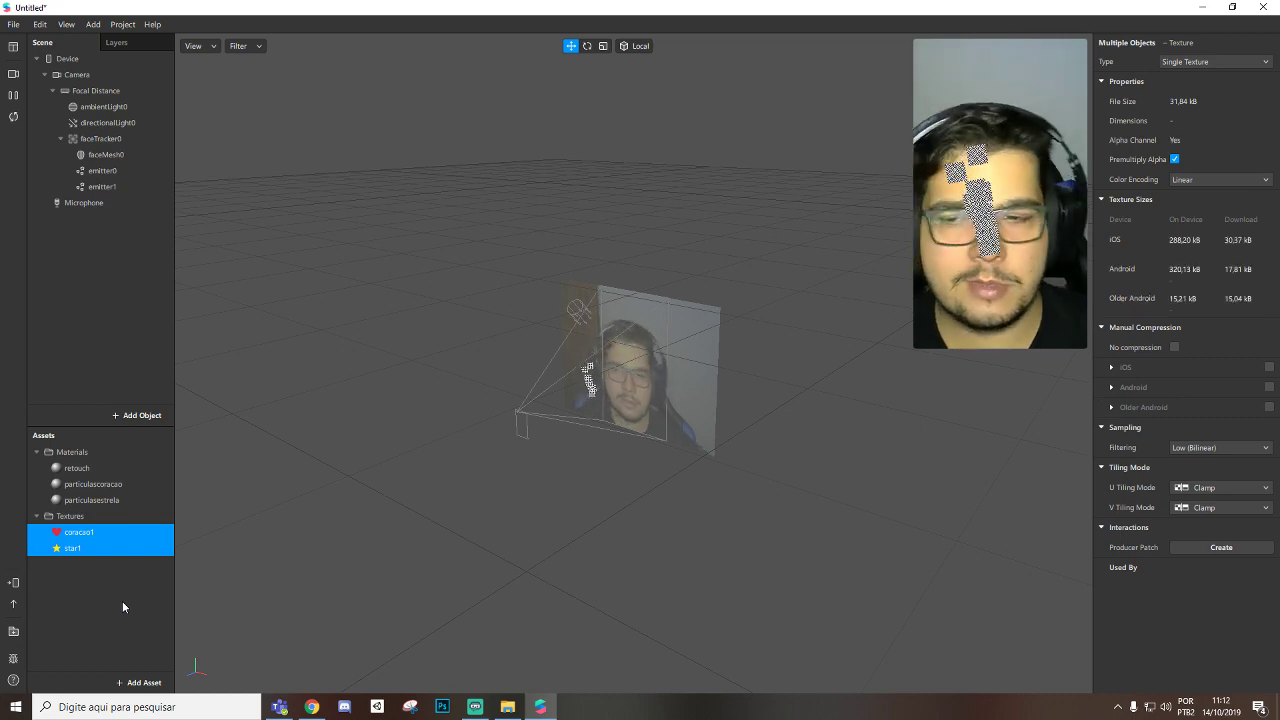
left_click(72, 584)
Assign the coracao1 texture to the diffuse channel of the particulascoracao material.
left_click(72, 535)
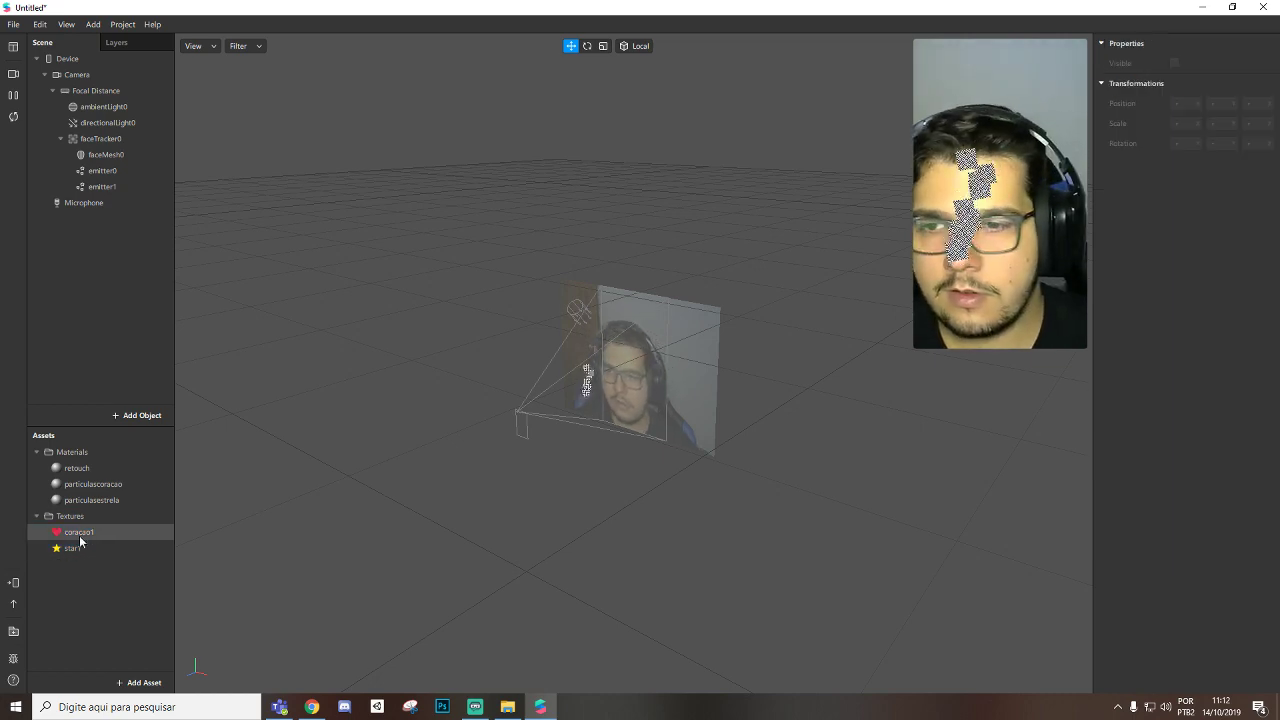
left_click(93, 484)
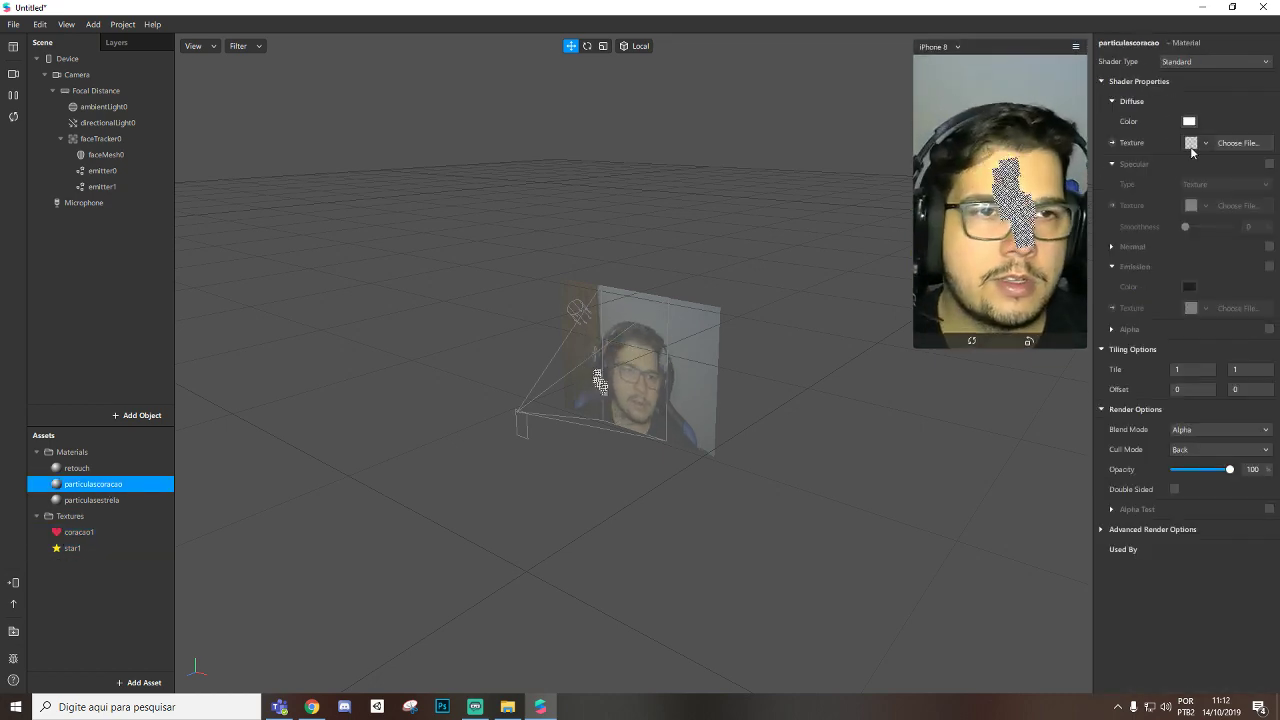
left_click(1197, 143)
left_click(1180, 186)
Assign the star1 texture to the diffuse channel of the particulasestrela material.
left_click(122, 499)
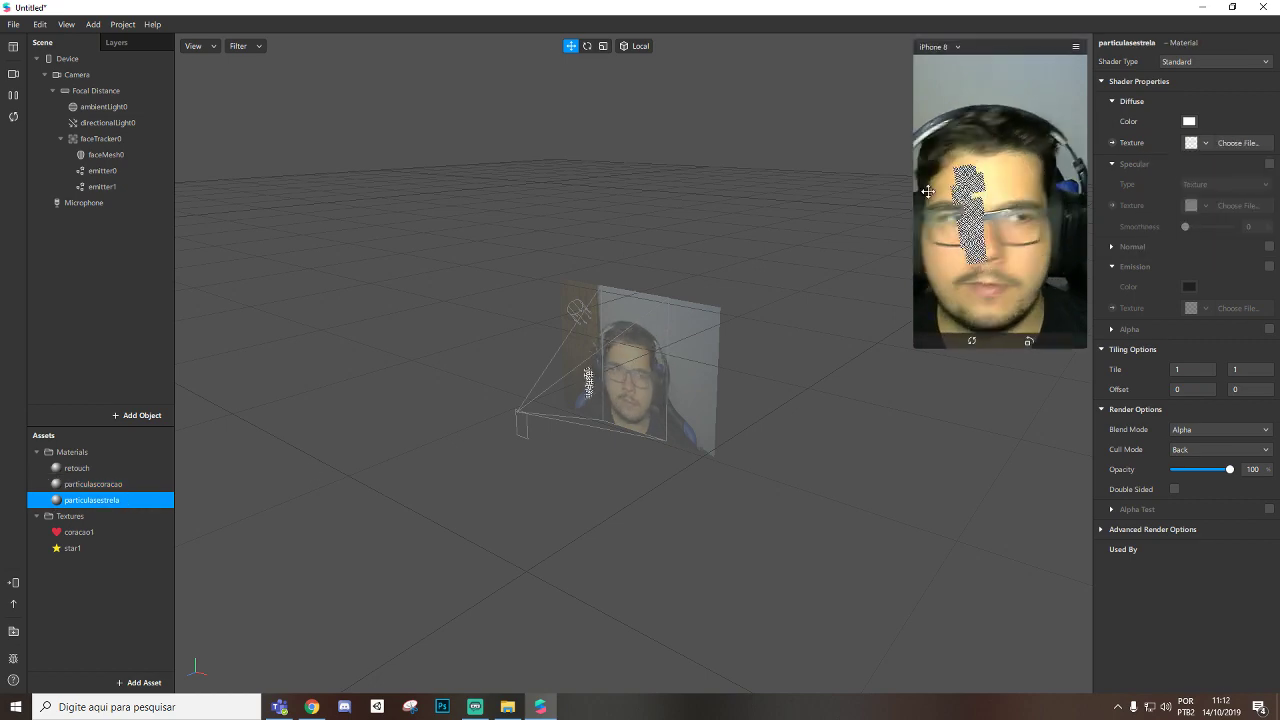
left_click(1195, 143)
left_click(1193, 201)
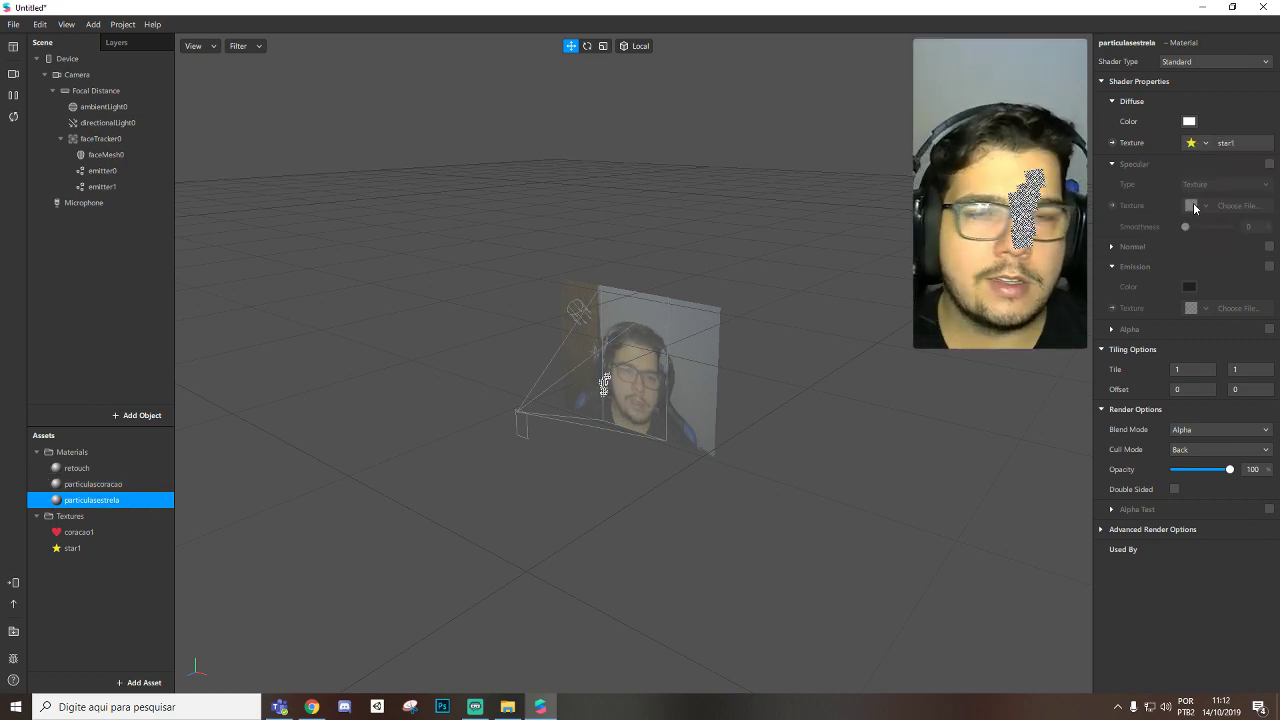
Rename the two particle emitters as emittercoracao and emitterestrela.
left_click(118, 172)
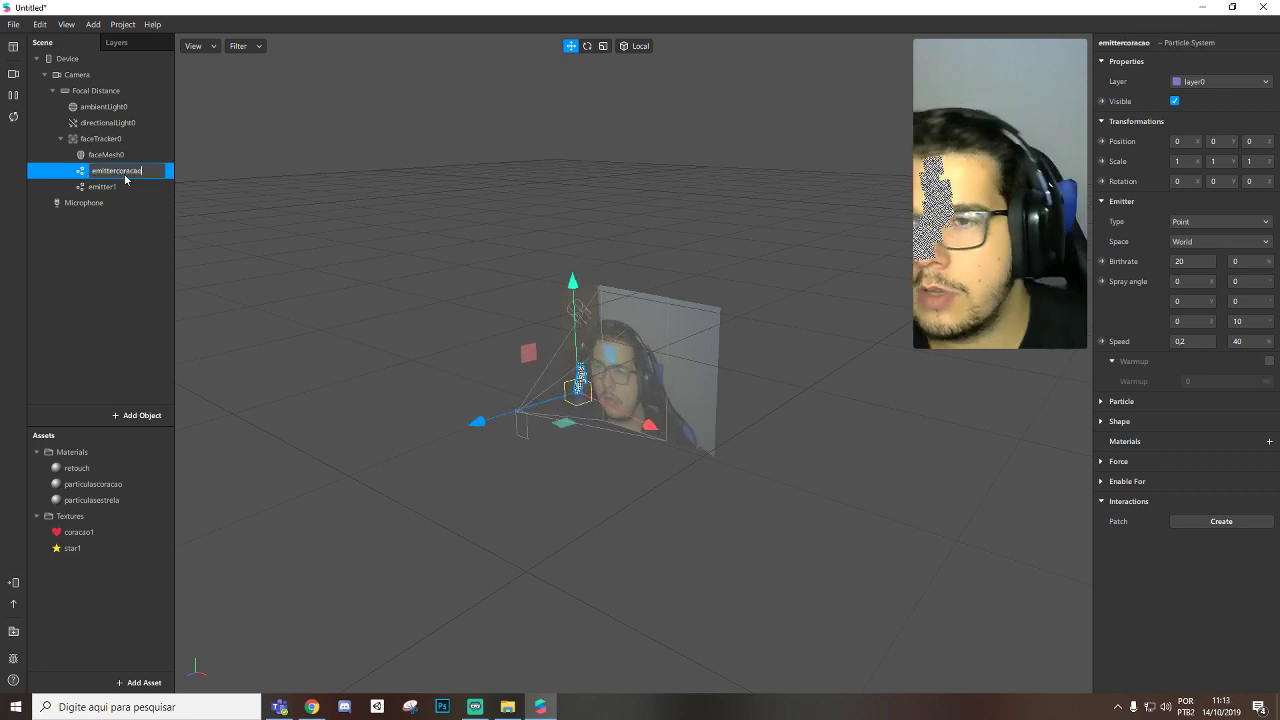
right_click(114, 188)
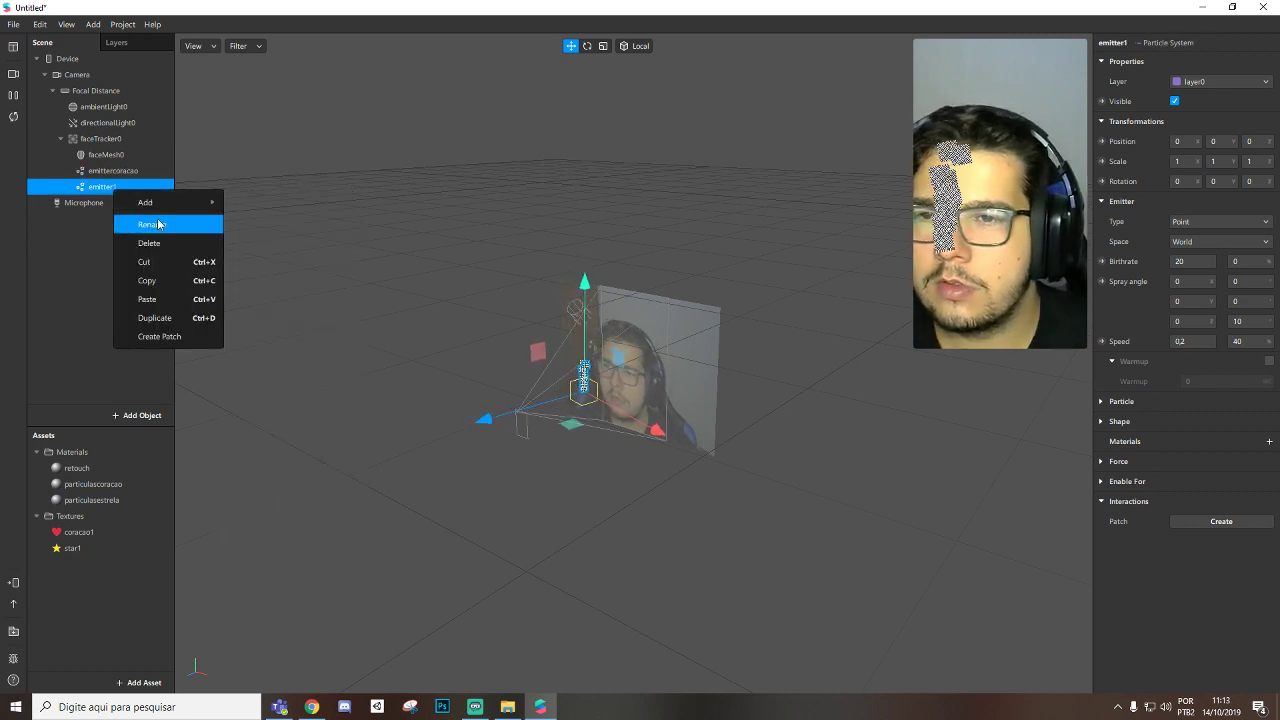
left_click(157, 224)
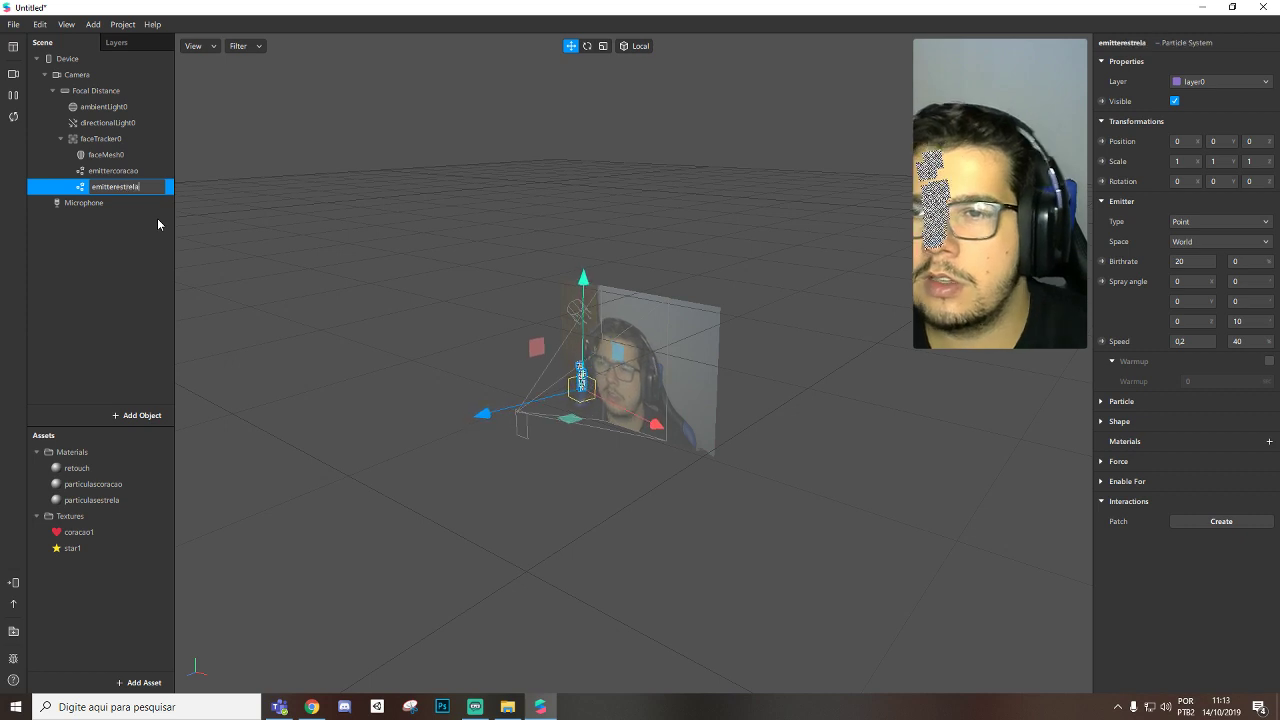
Assign the particulascoracao material to the emittercoracao particle system.
left_click(132, 172)
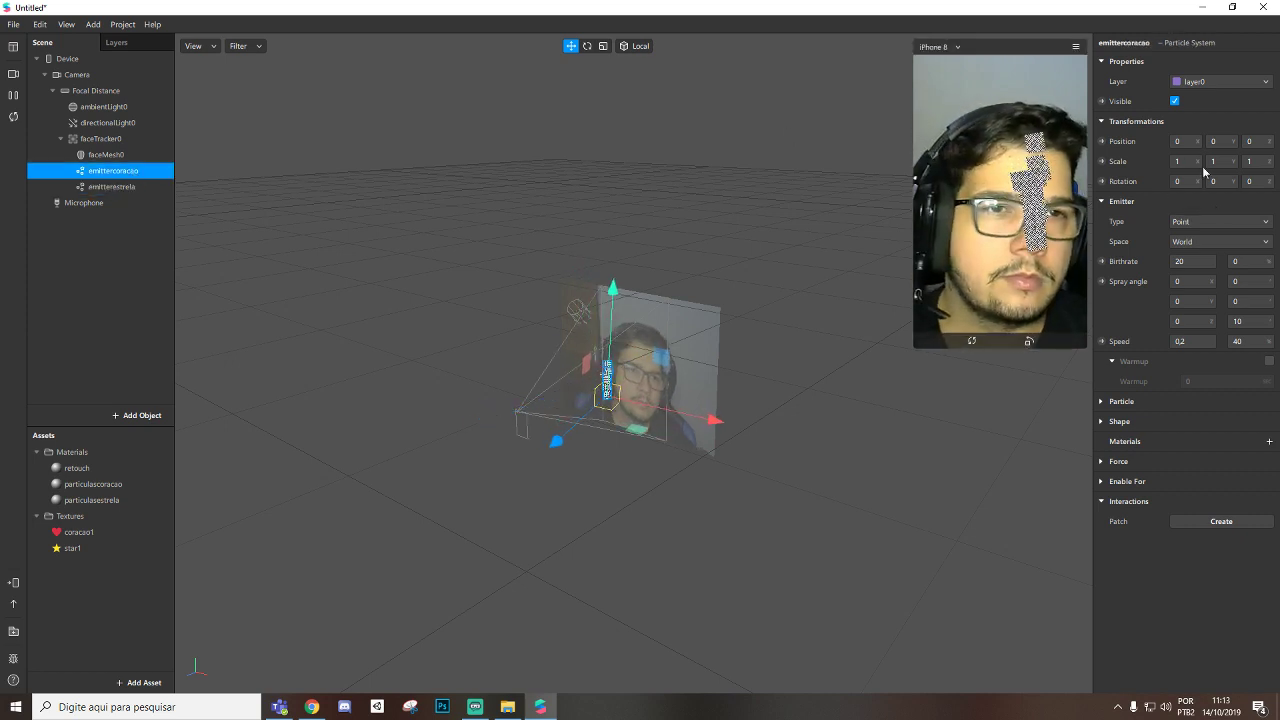
left_click(1269, 442)
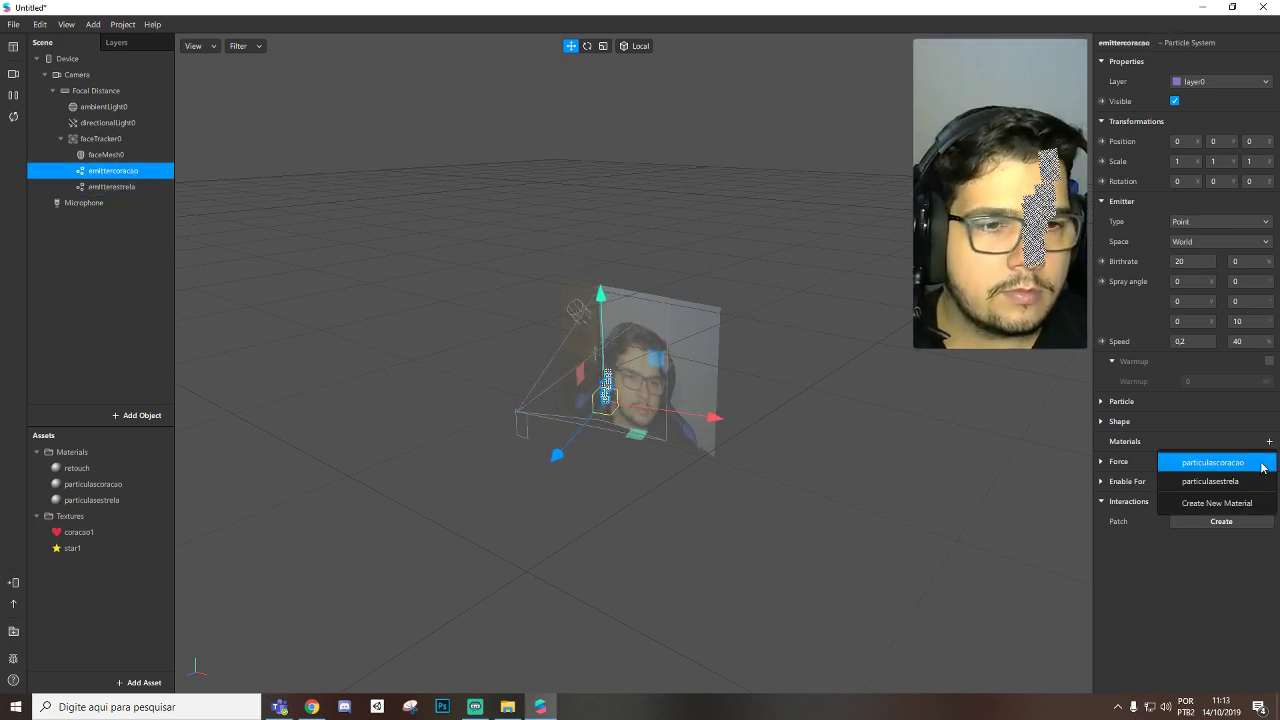
left_click(1262, 467)
Assign the particulasestrela material to the emitterestrela particle system and enlarge the device preview.
left_click(142, 186)
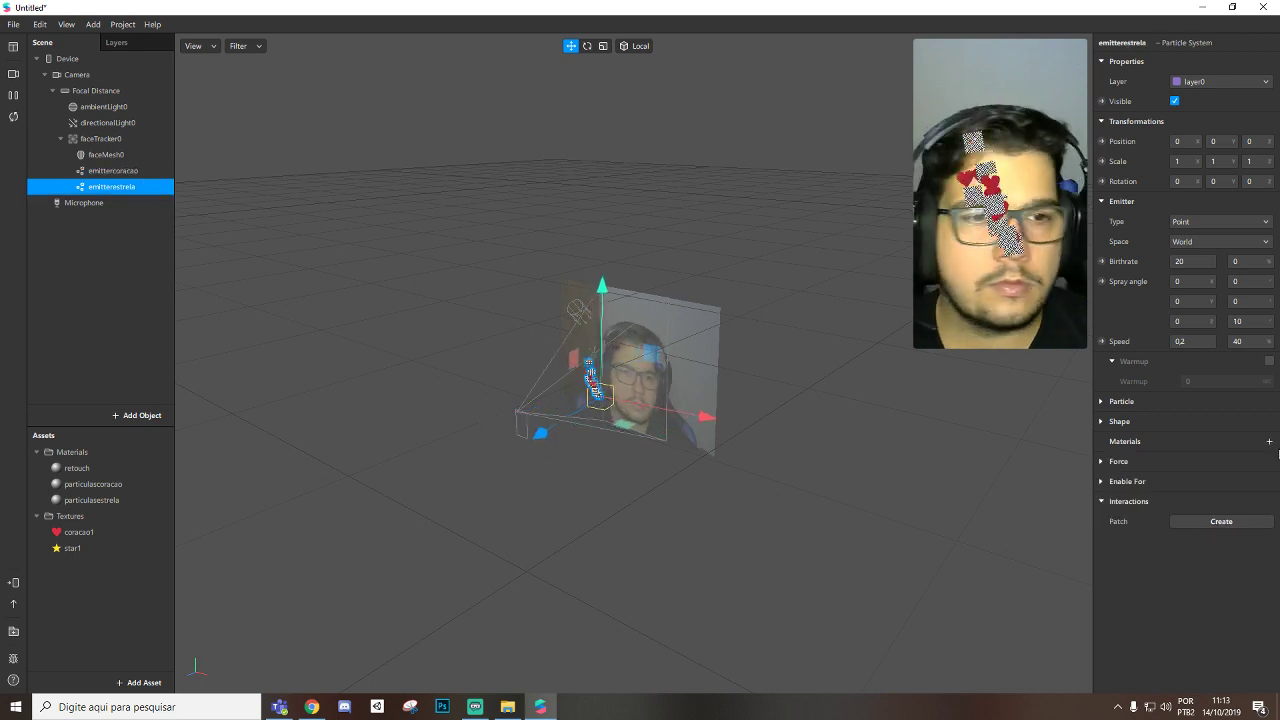
left_click(1271, 443)
left_click(1235, 482)
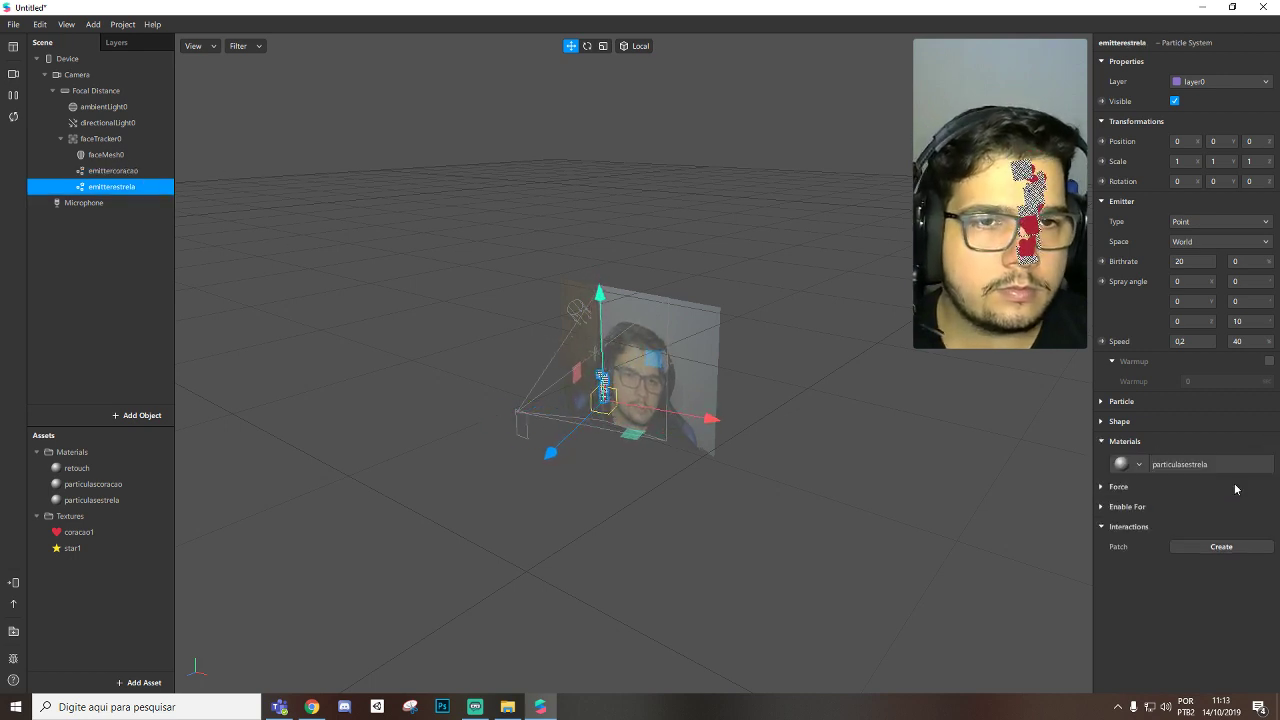
left_click_drag(863, 421, 811, 498)
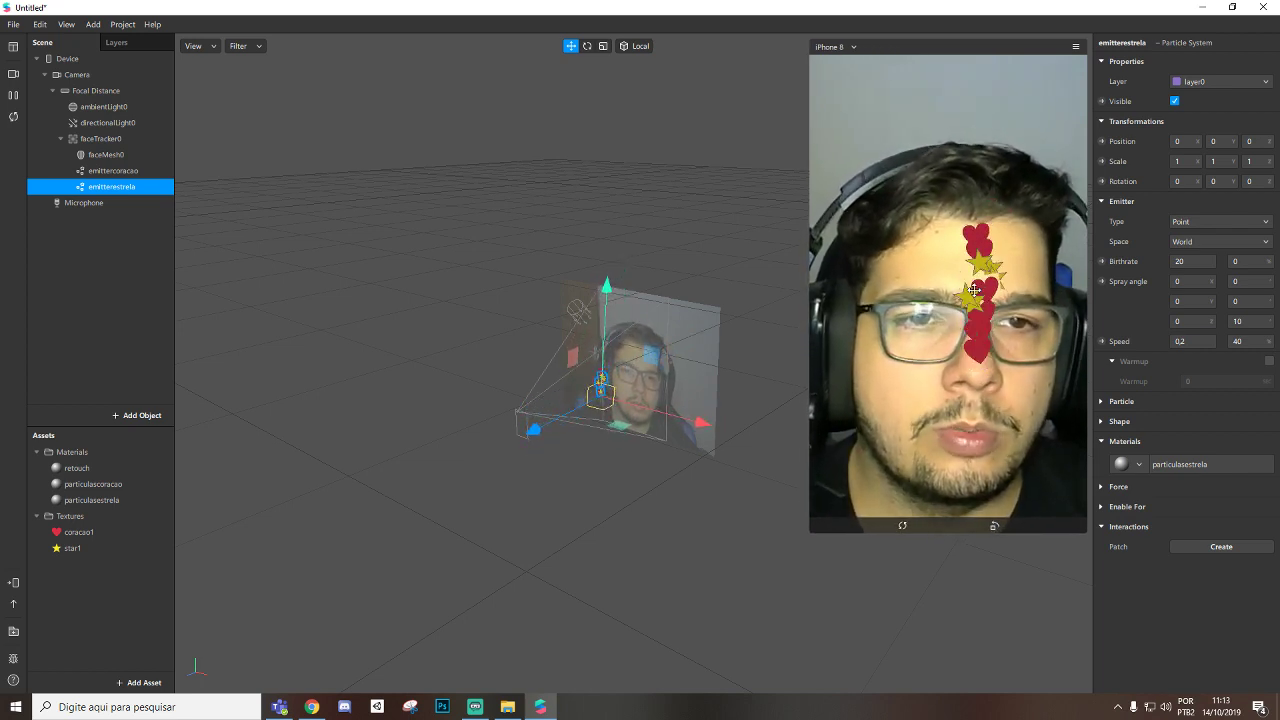
Enable Alpha Test on both particle materials, with Use Depth Test and writing to depth turned off in the advanced render options.
left_click(60, 500)
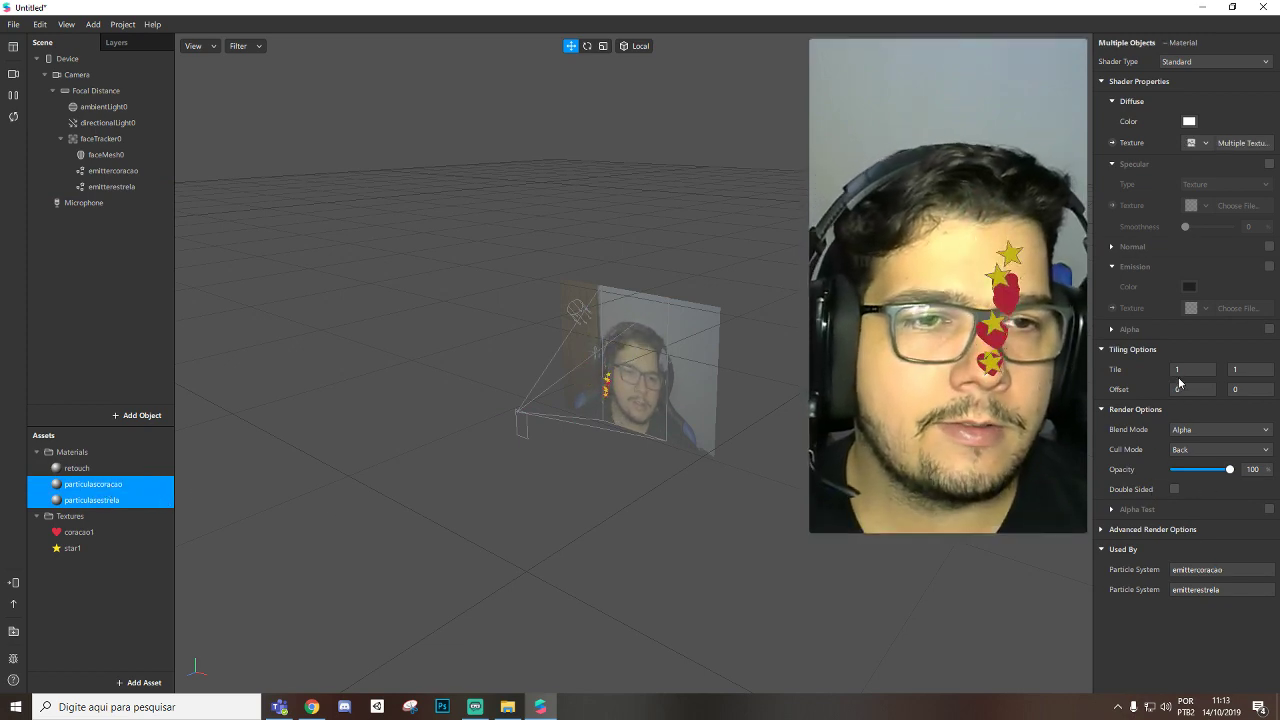
left_click(1269, 510)
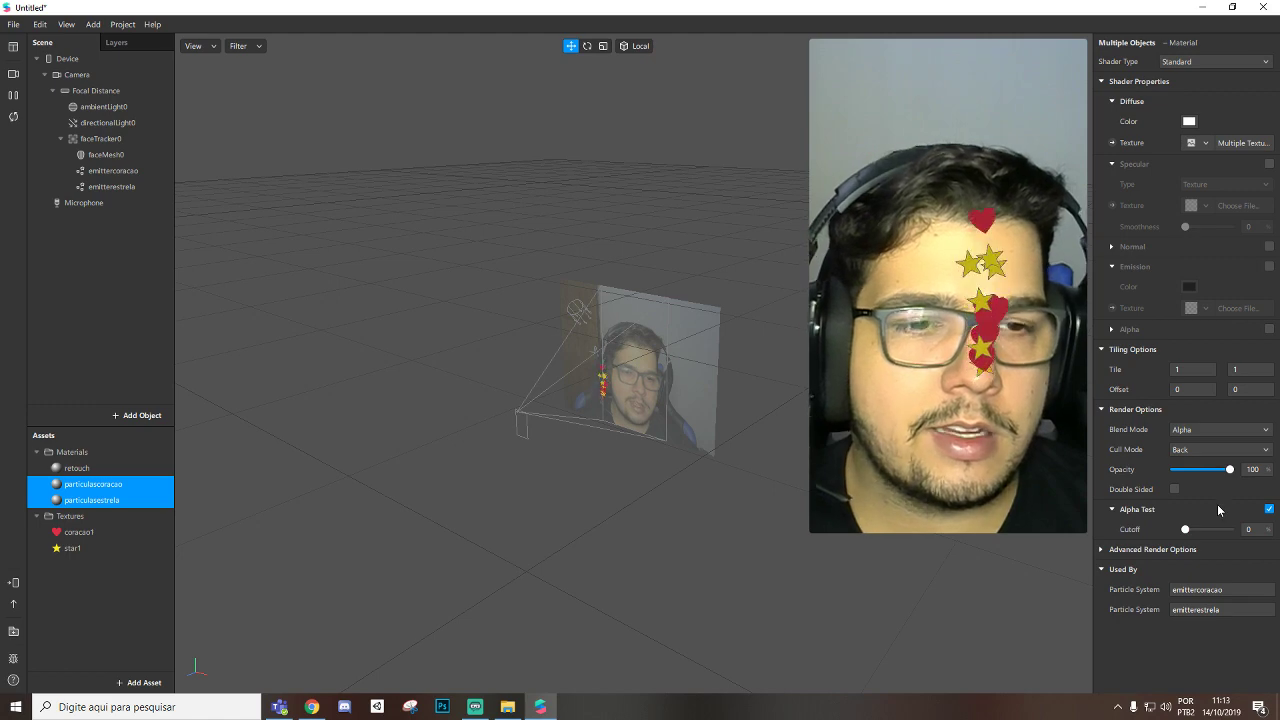
left_click(1101, 550)
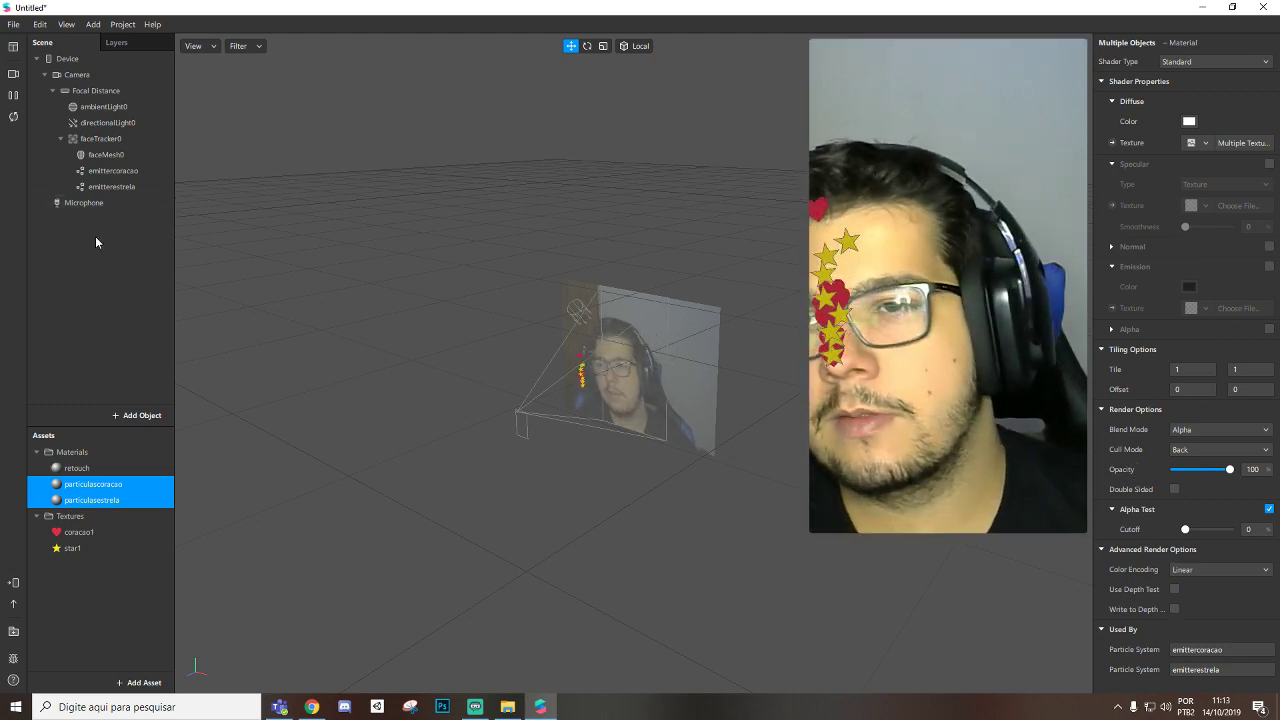
Add a null object under faceTracker0 and rename it emissores.
right_click(97, 226)
left_click(100, 138)
right_click(100, 138)
mouse_move(150, 153)
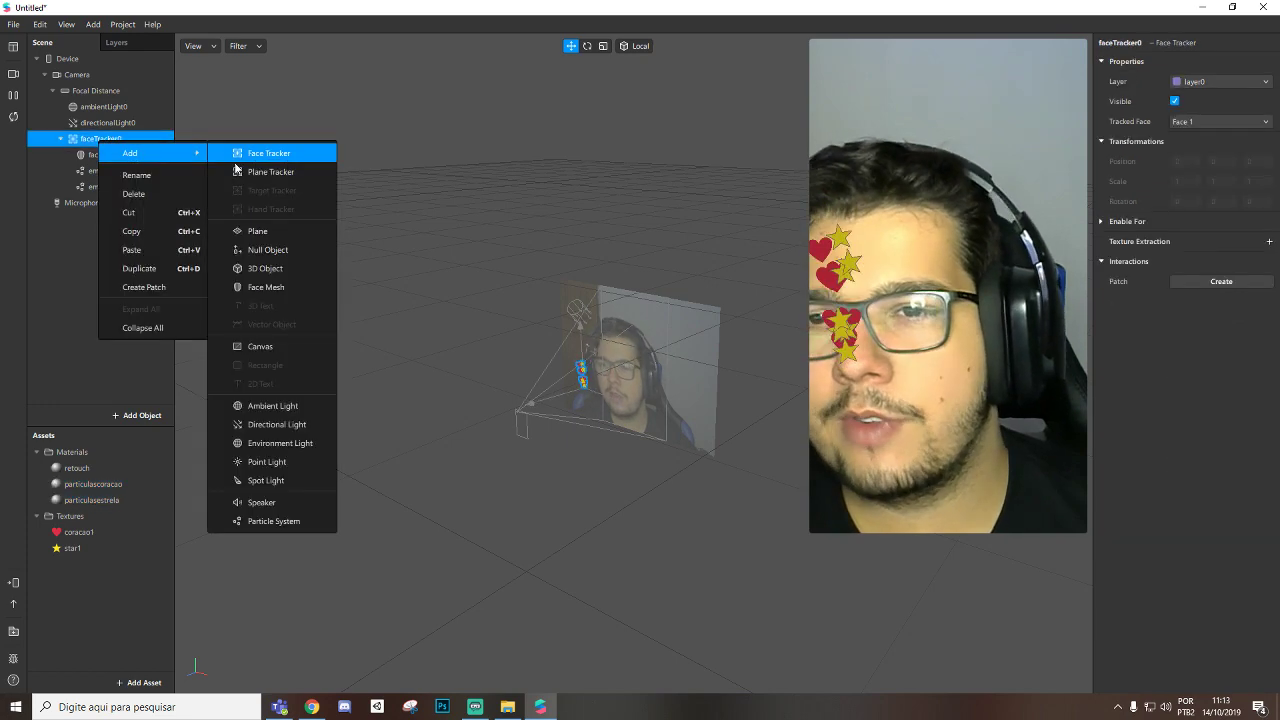
left_click(283, 251)
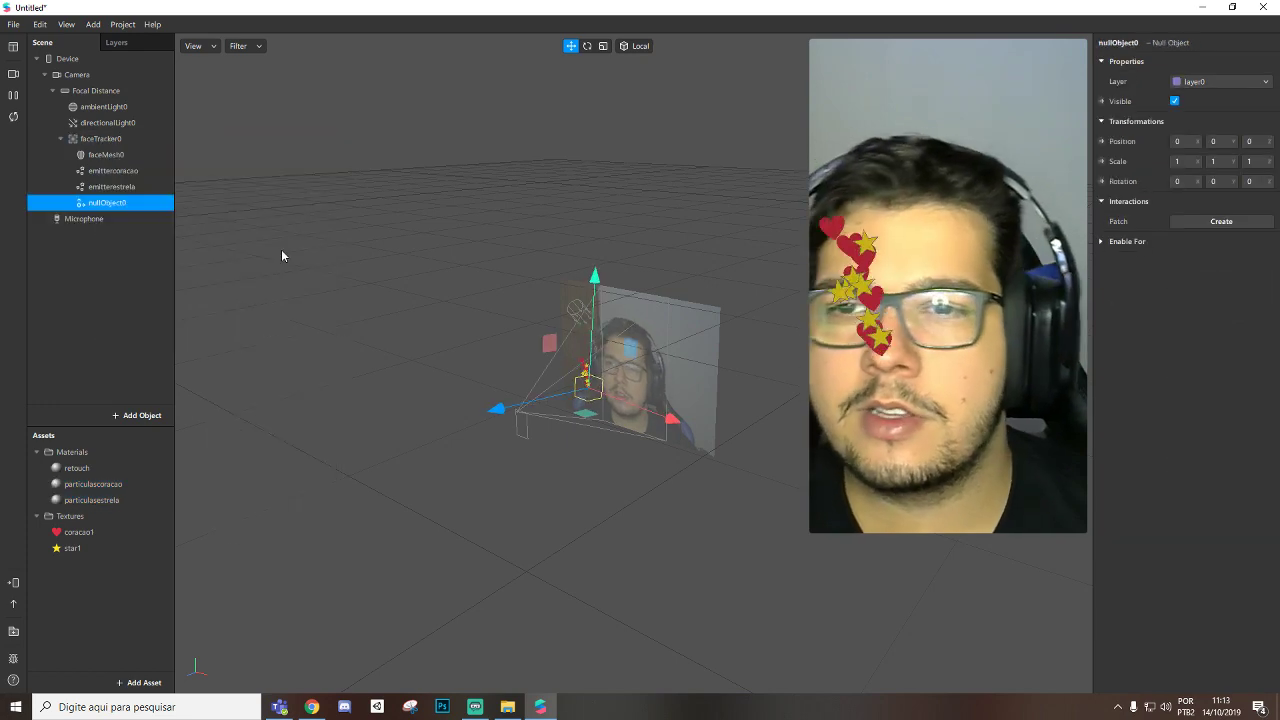
double_click(107, 202)
type("emiss")
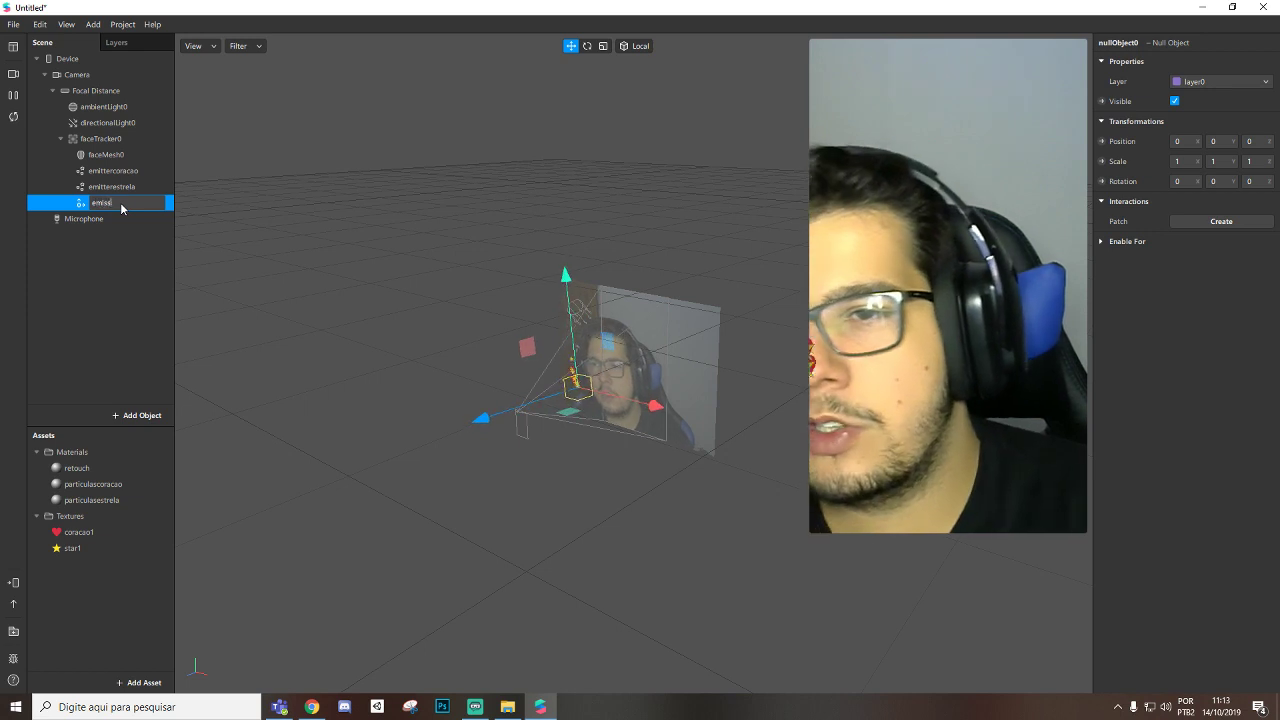
type("ores")
Nest the emittercoracao and emitterestrela particle systems inside the emissores null object.
left_click(112, 186)
left_click(113, 171, "shift")
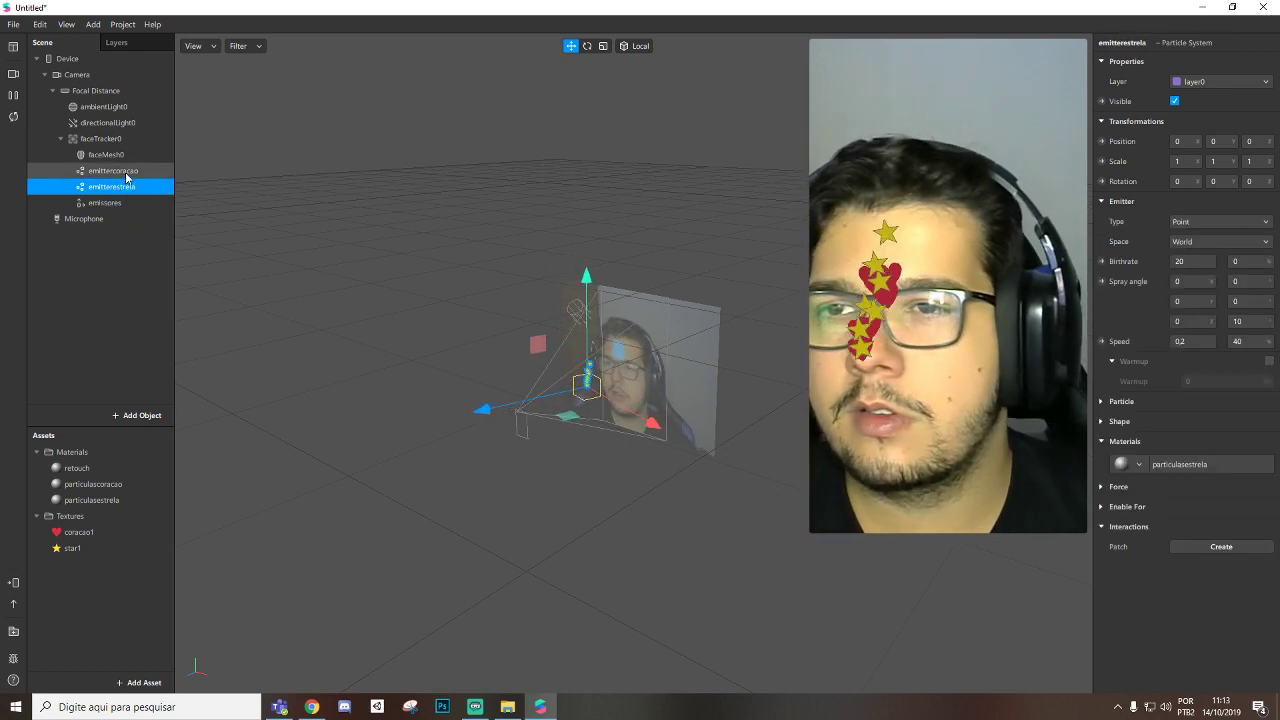
left_click_drag(103, 196, 105, 202)
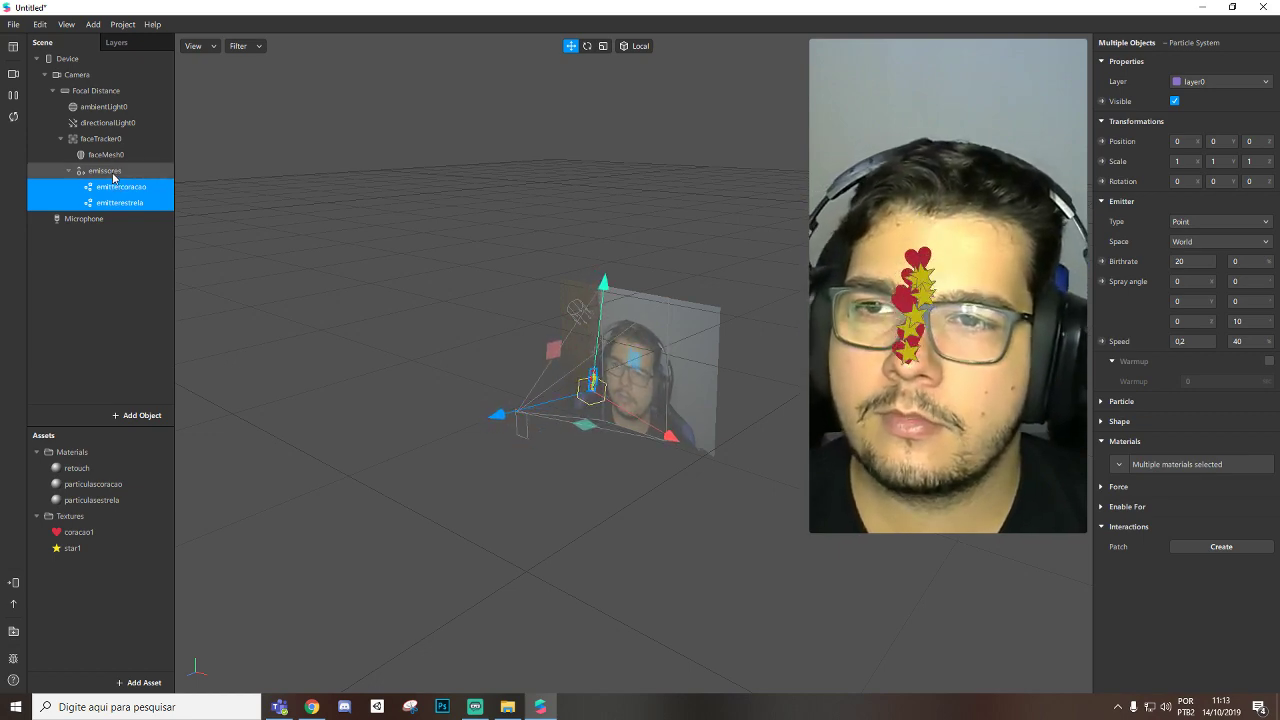
Set the X rotation of both particle emitters to 90.
left_click(112, 171)
left_click(115, 186)
left_click(115, 202, "shift")
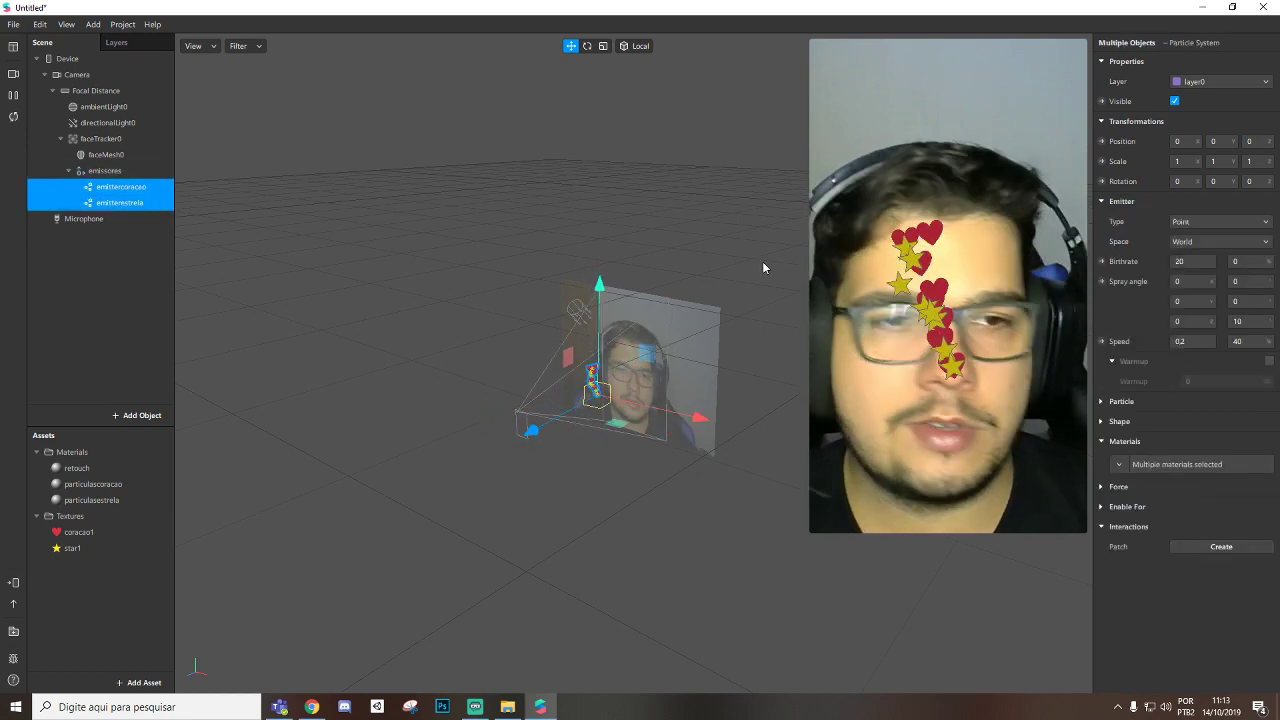
mouse_move(830, 268)
left_click_drag(1183, 180, 1117, 171)
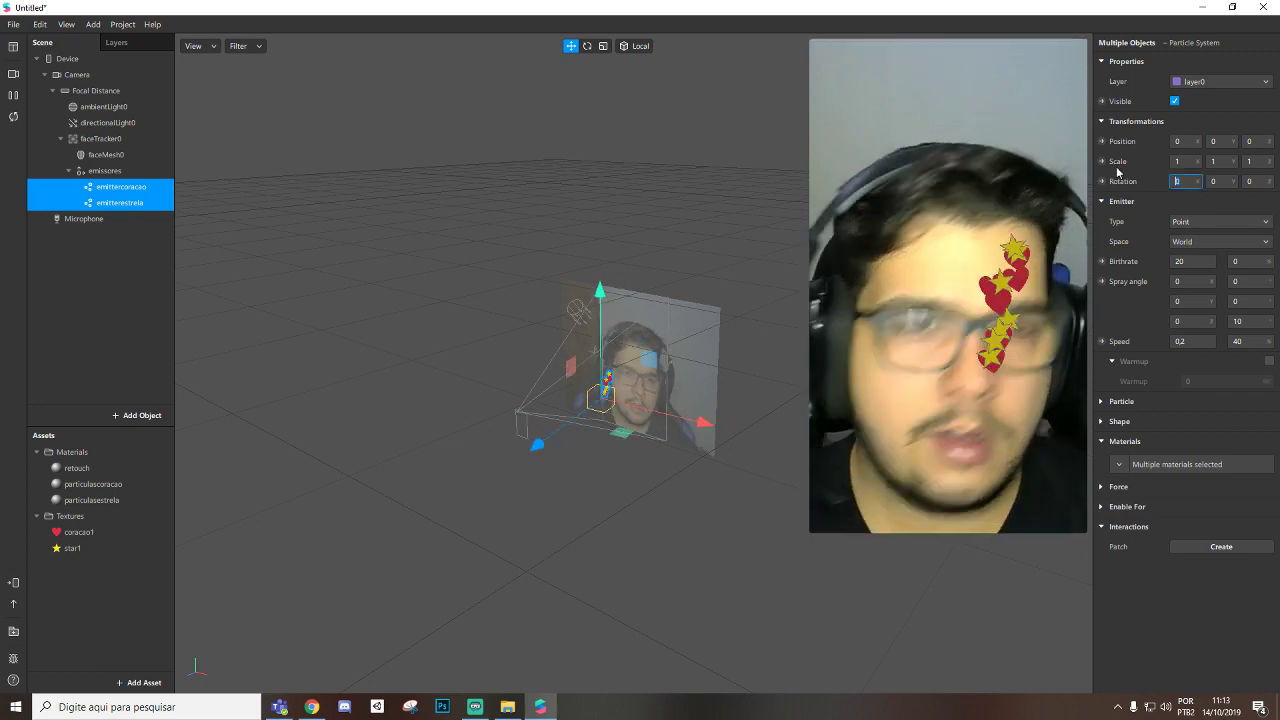
type("90")
key("Return")
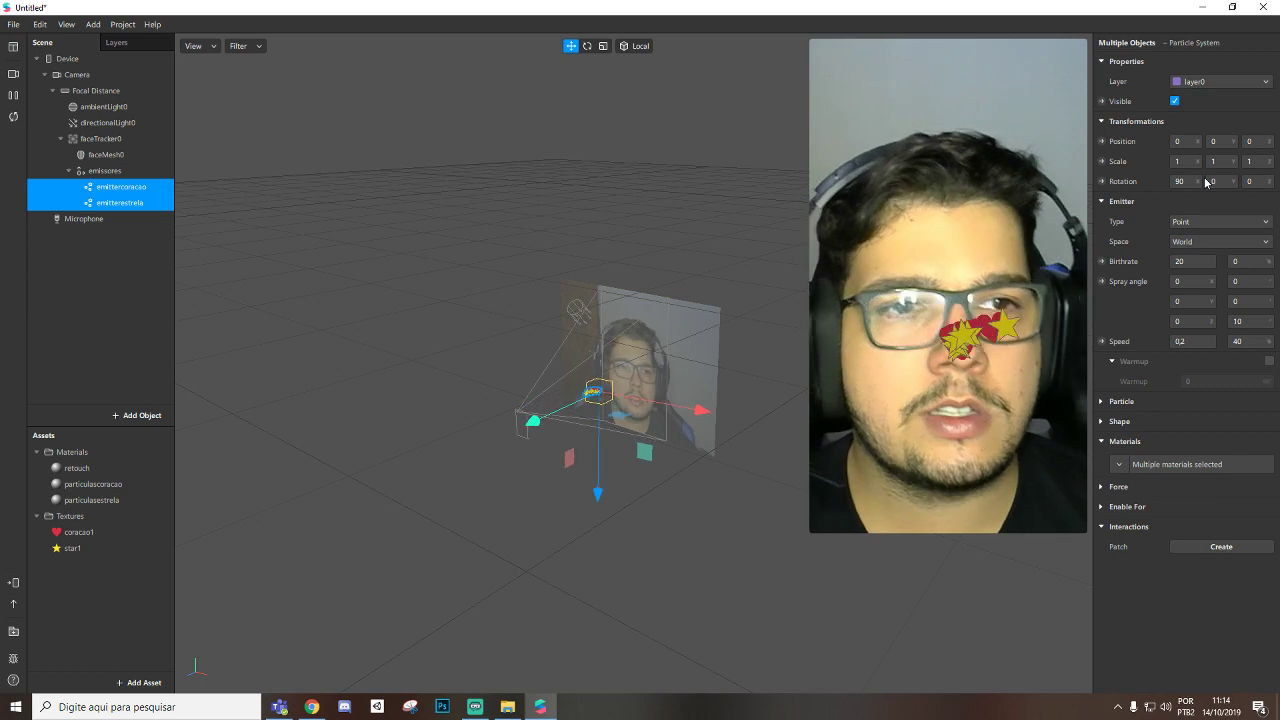
Set both emitters to the Plane type with a size of 0,3 by 0,3 and a birthrate of 1.
left_click(1204, 227)
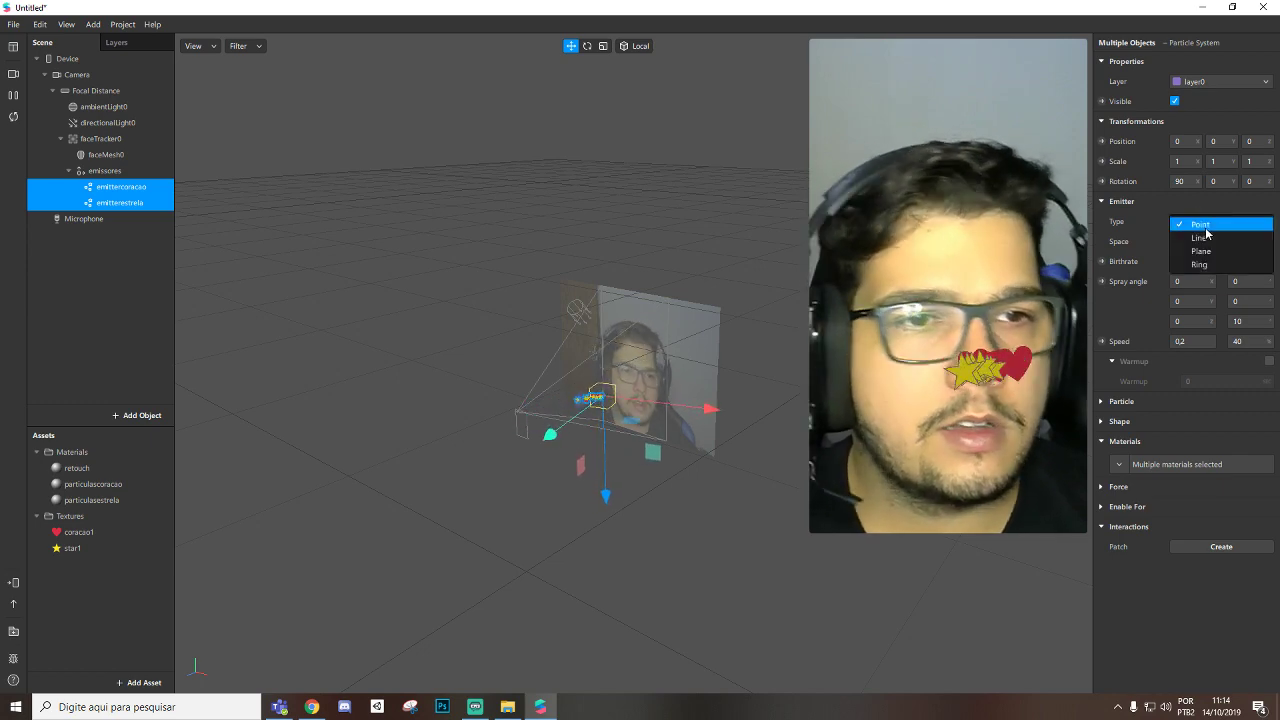
left_click(1205, 251)
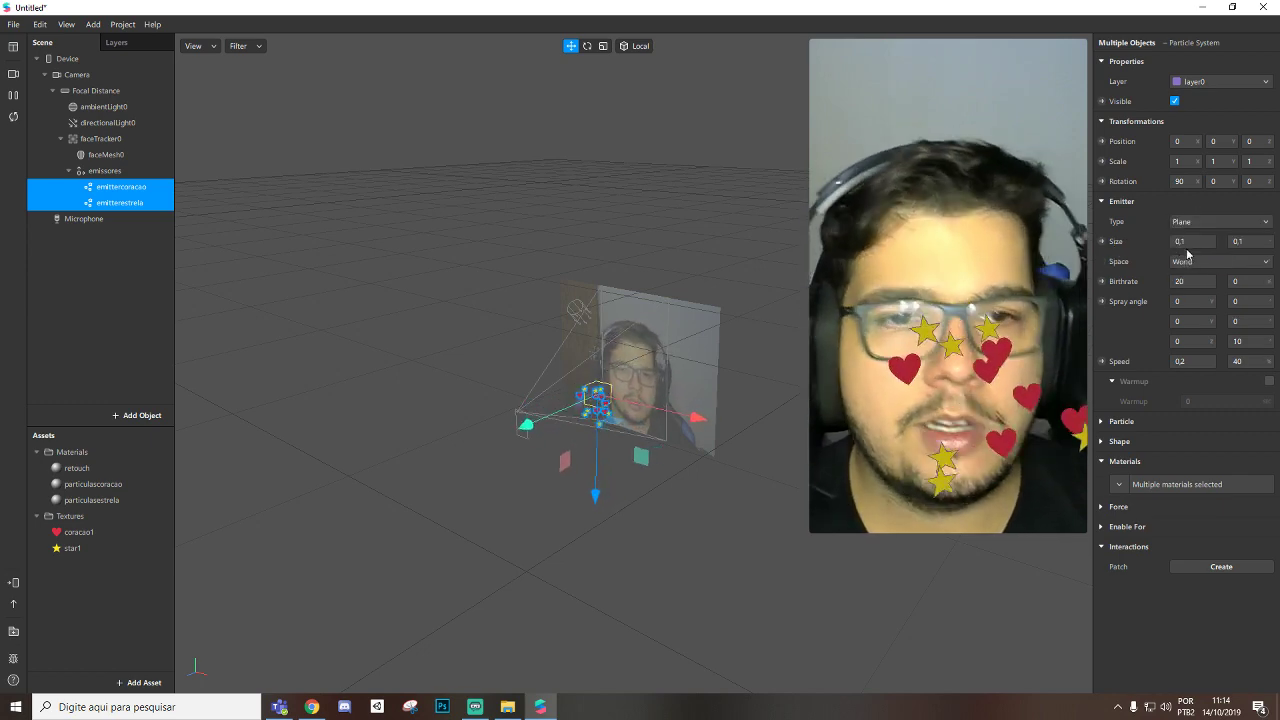
left_click(1197, 241)
key("BackSpace")
type("3")
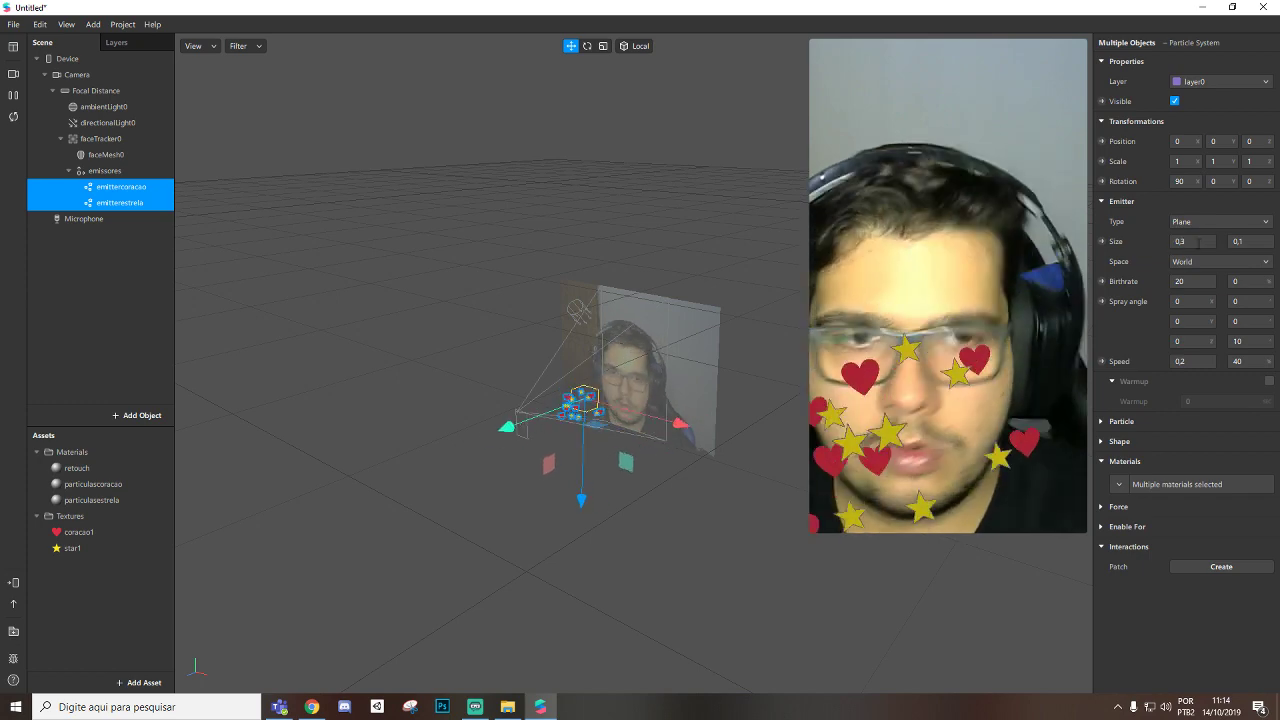
left_click(1250, 241)
key("BackSpace")
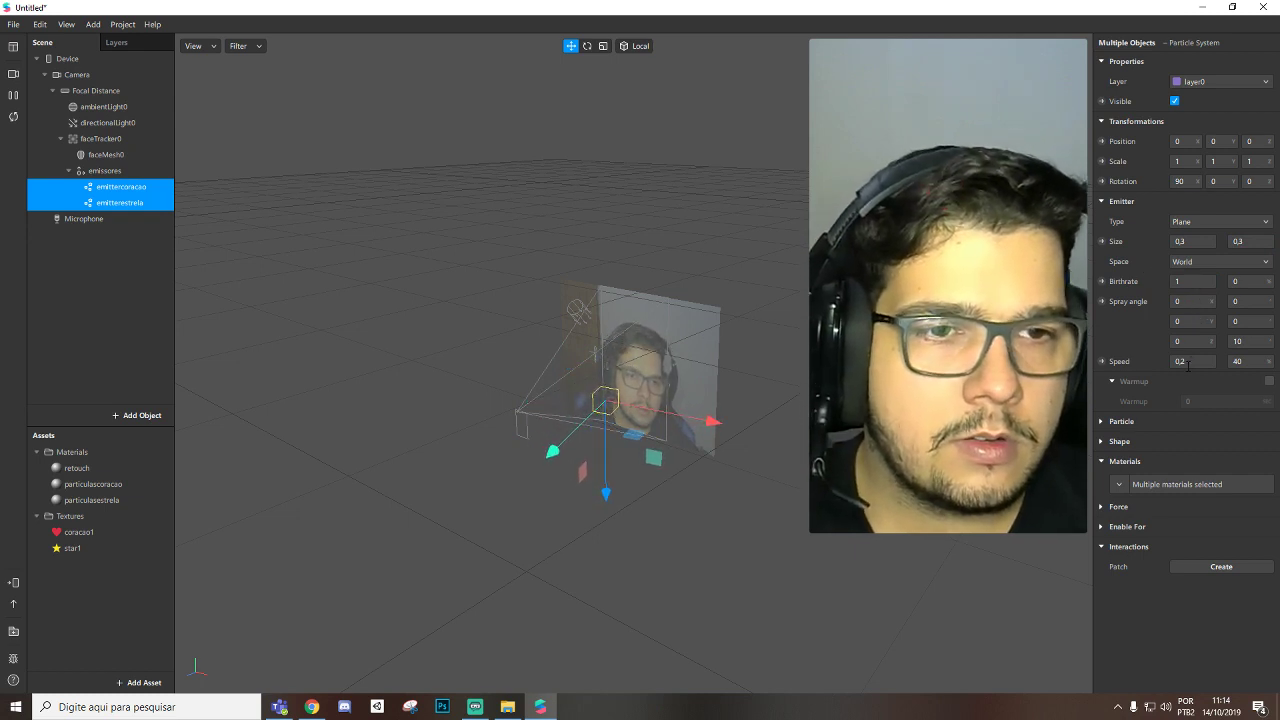
Set both emitters' speed to 0,001 and enable Warmup with a value of 30.
key("BackSpace")
key("BackSpace")
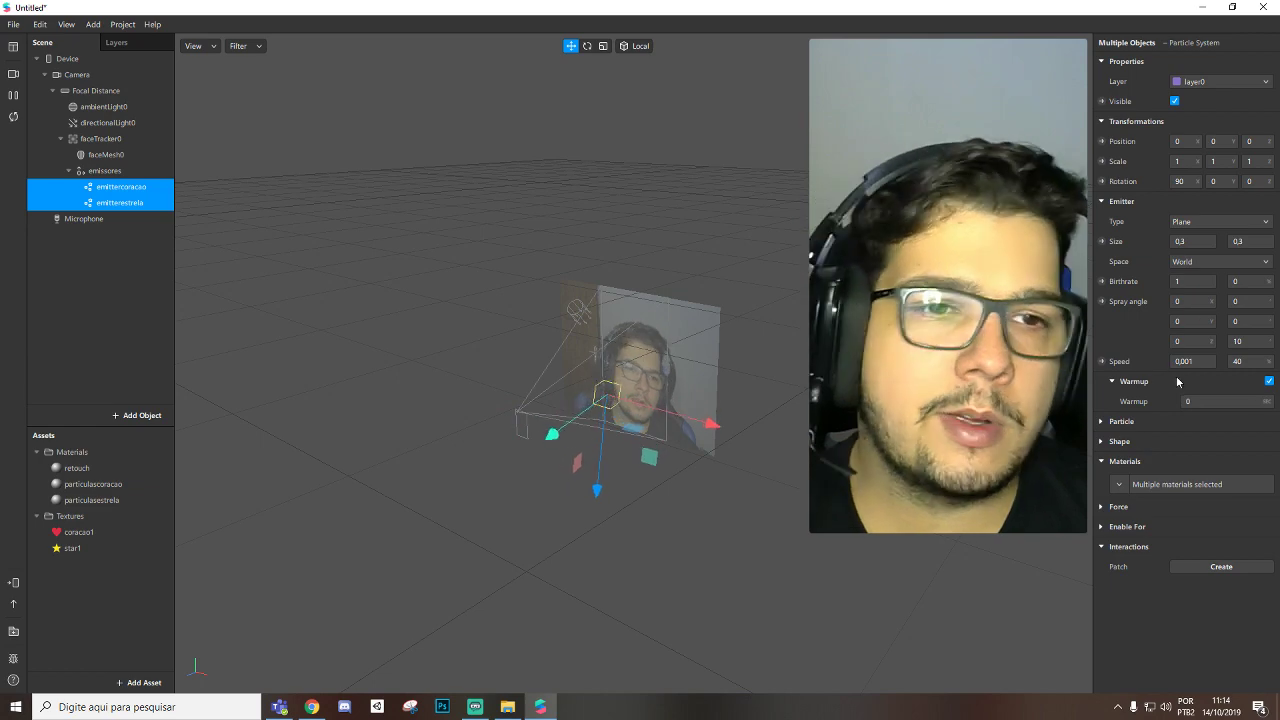
left_click(1207, 402)
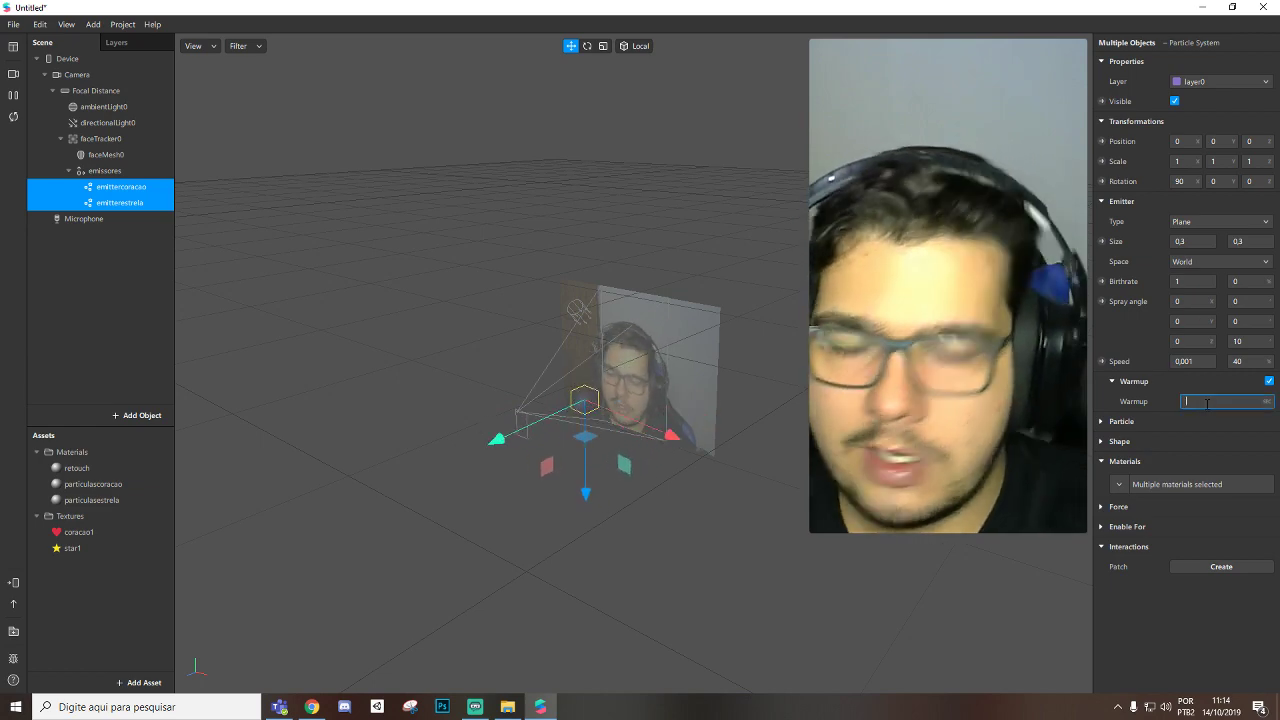
type("30")
key("Return")
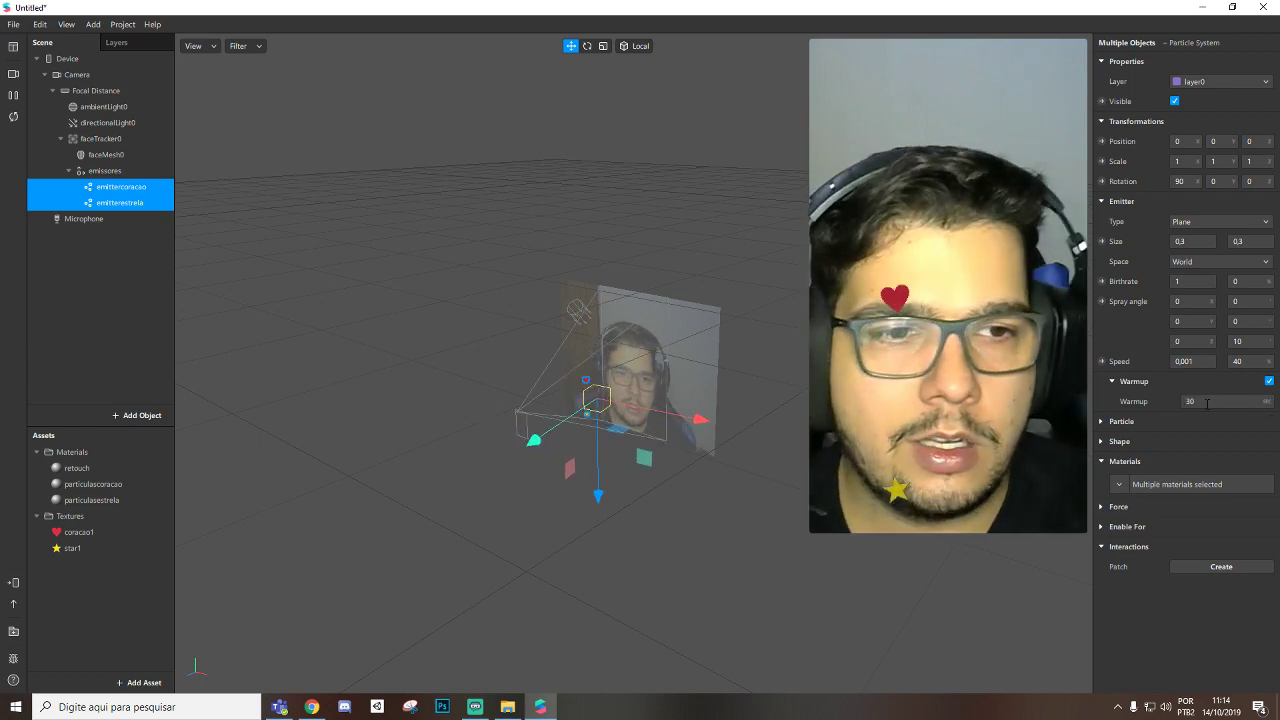
Set the particle scale of both emitters to 0,005.
left_click(1103, 422)
left_click(1197, 441)
key("BackSpace")
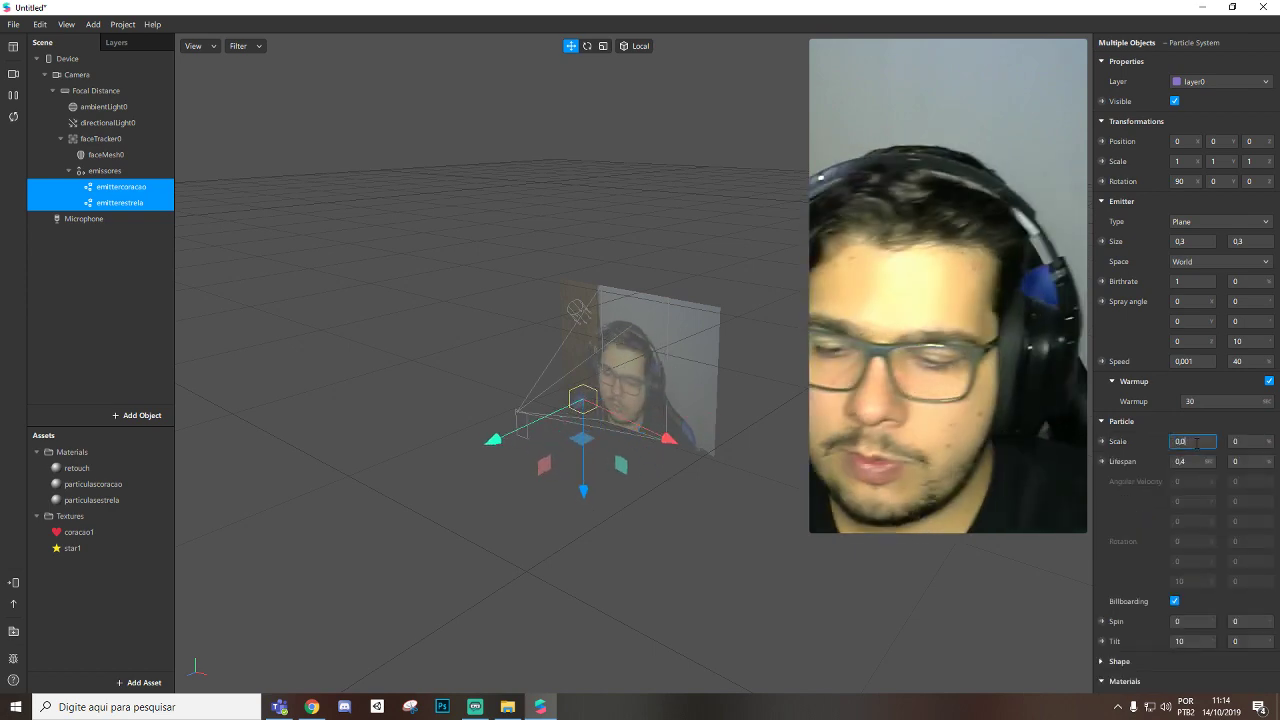
type("05")
key("Return")
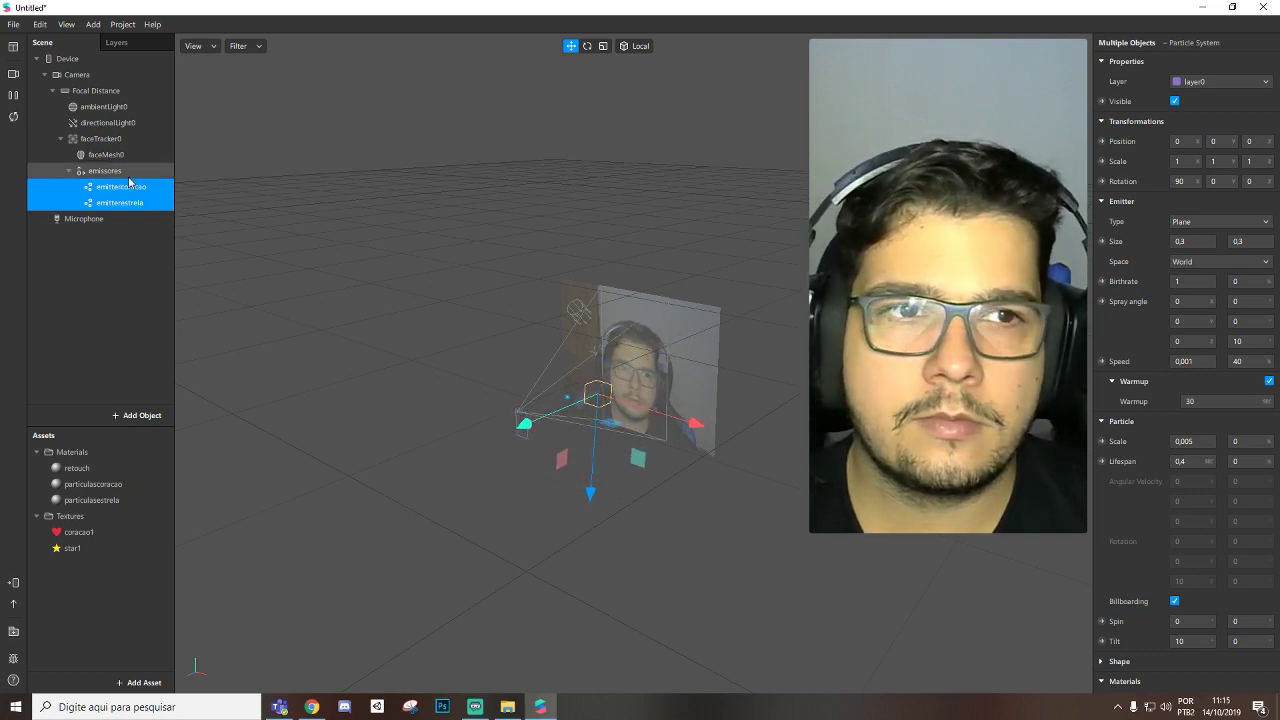
Set both emitters' size to 0,2 by 0,2, speed to 0,01 and particle lifespan to 100, and restart the effect preview.
left_click(1181, 241)
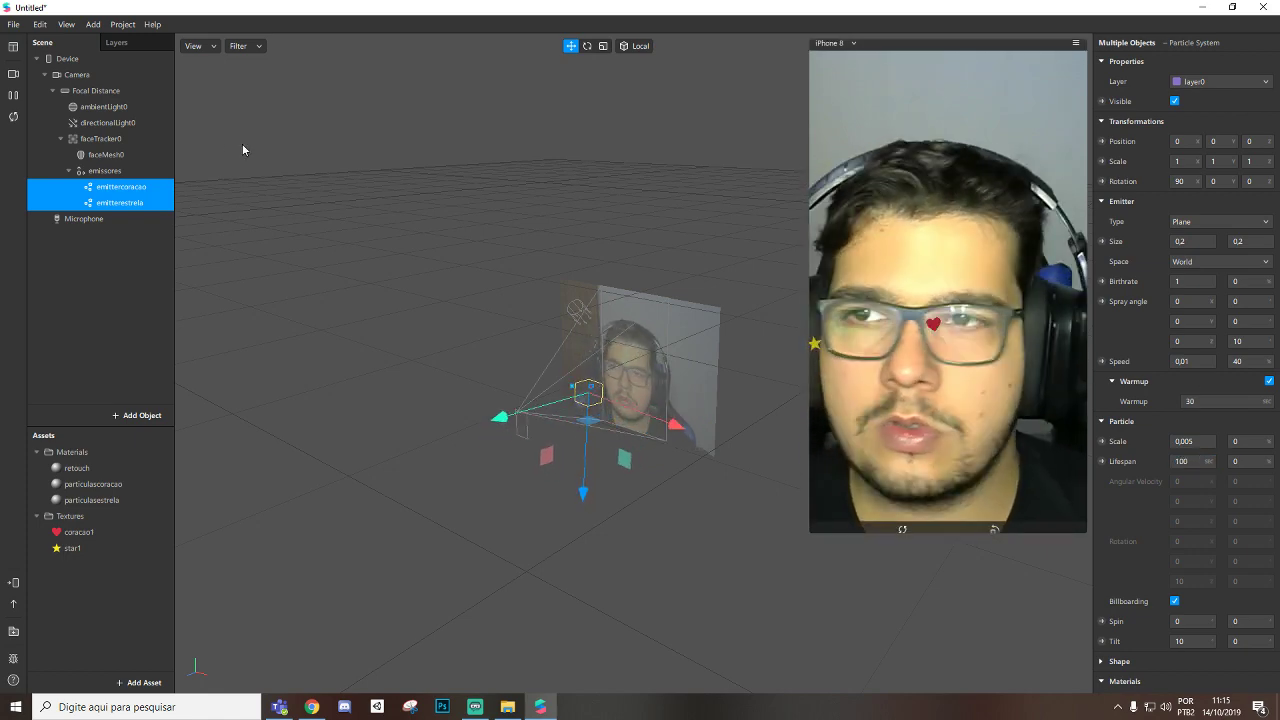
left_click(14, 116)
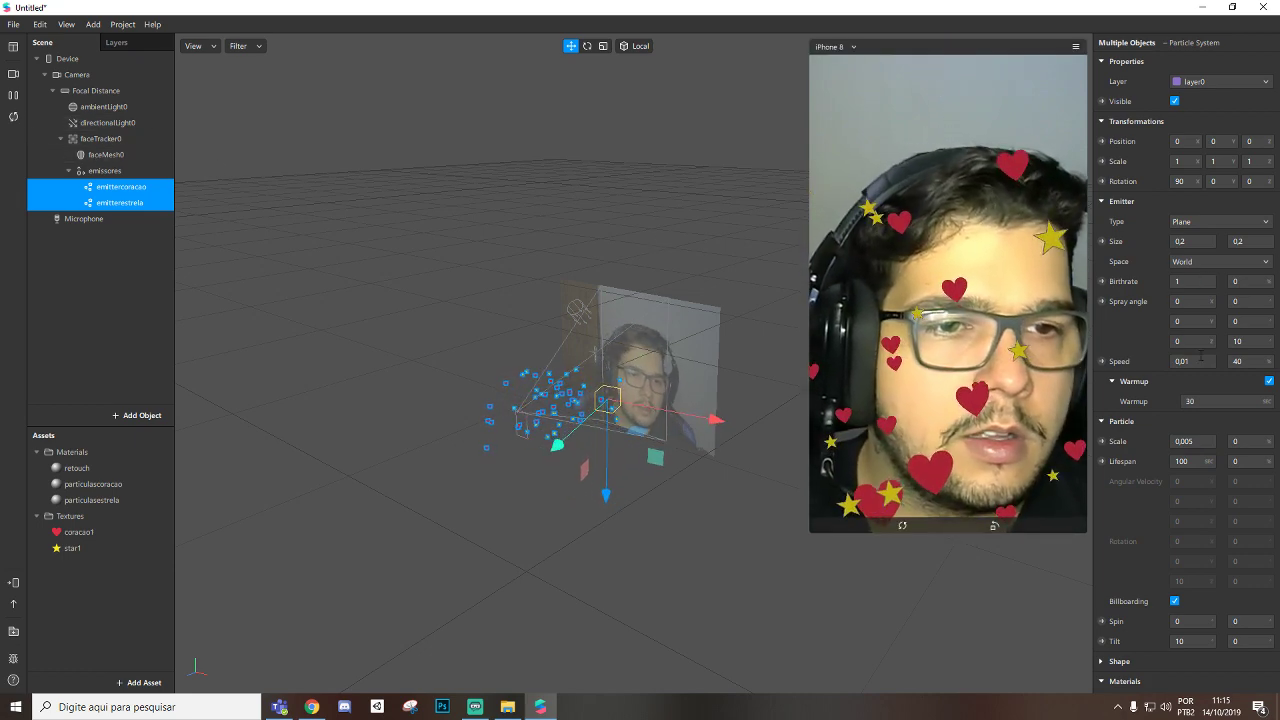
Switch both emitters' space to Local and restart the effect preview.
left_click(1212, 261)
left_click(1215, 278)
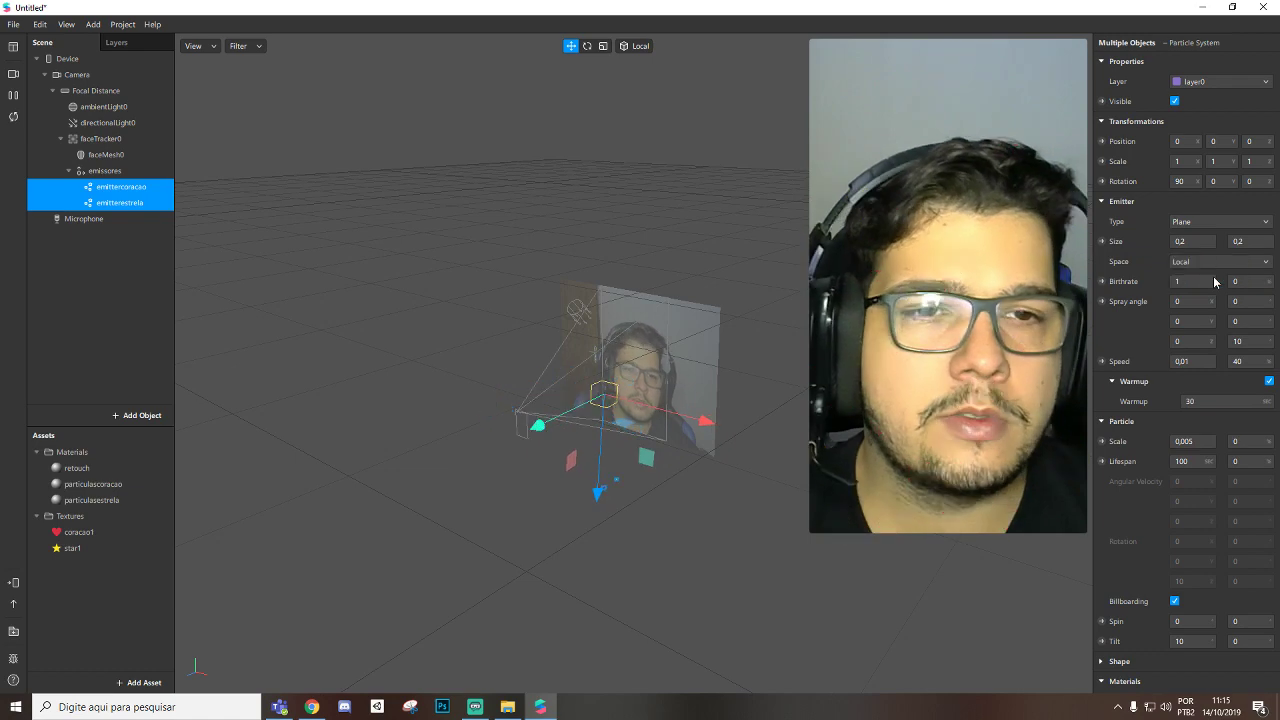
left_click(13, 117)
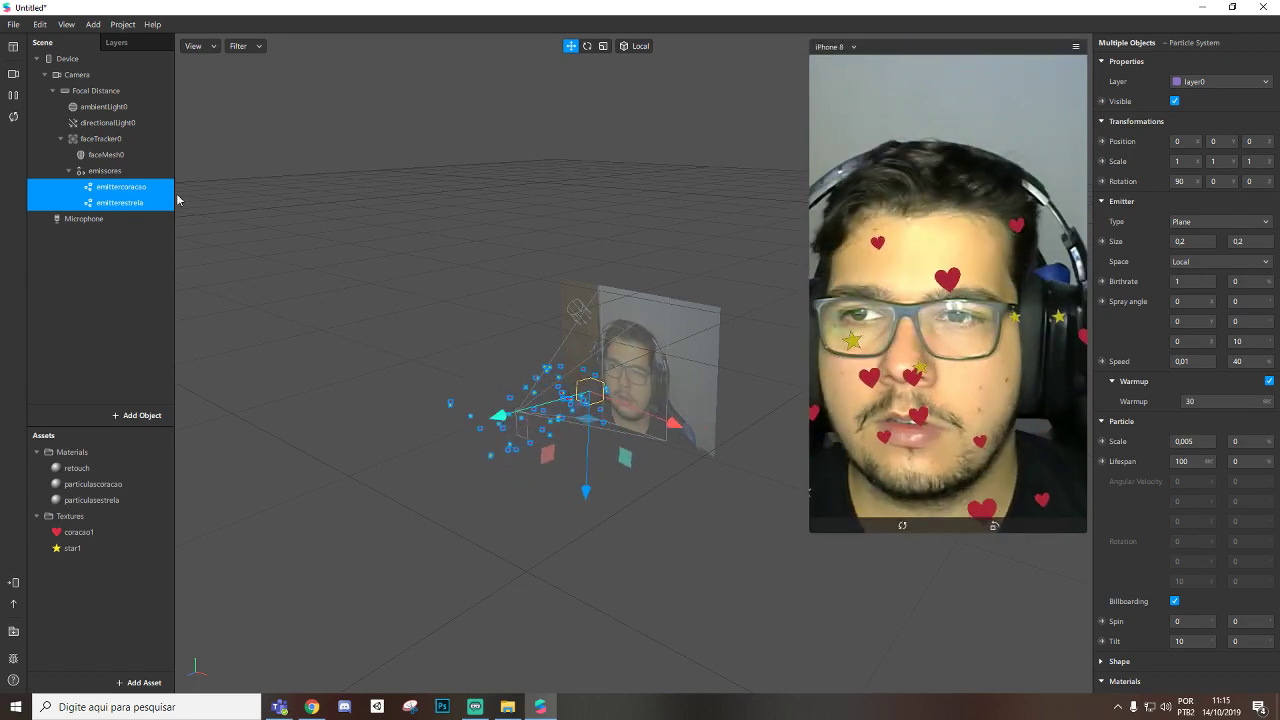
Set both emitters' Z position to -0,1 and move the emissores null object above faceMesh0 in the face tracker.
left_click(1256, 142)
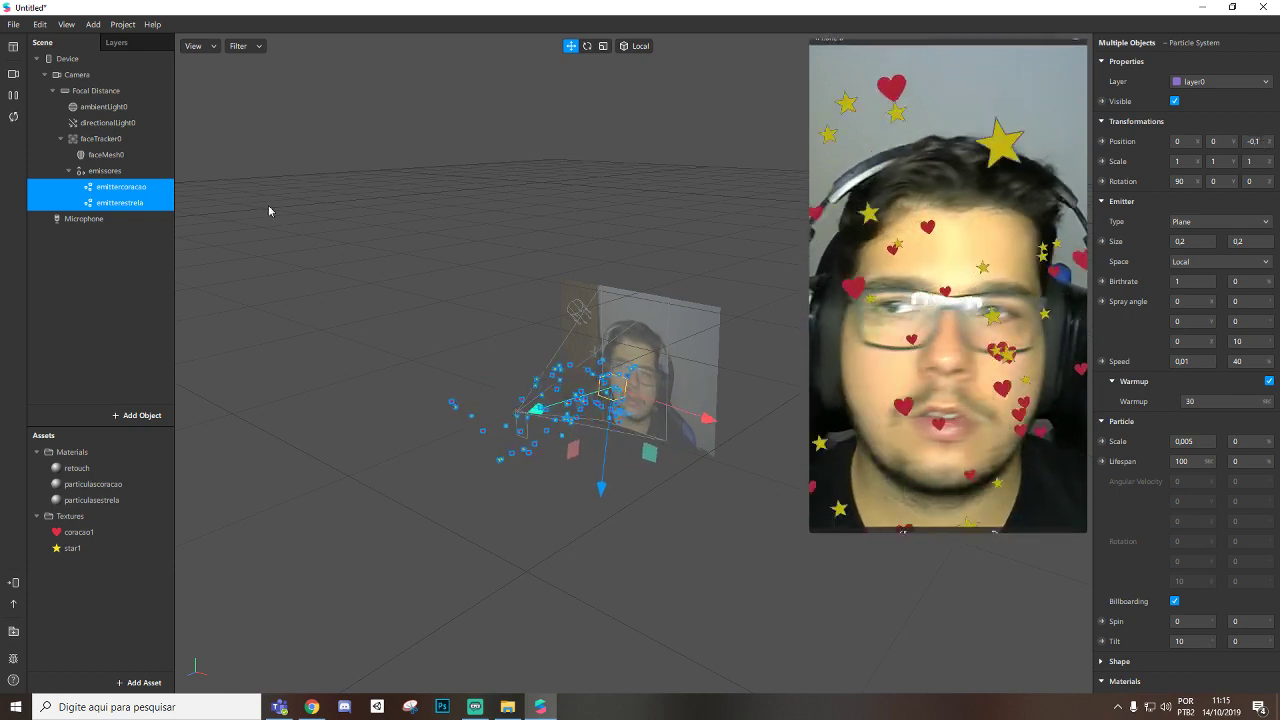
left_click_drag(105, 171, 93, 147)
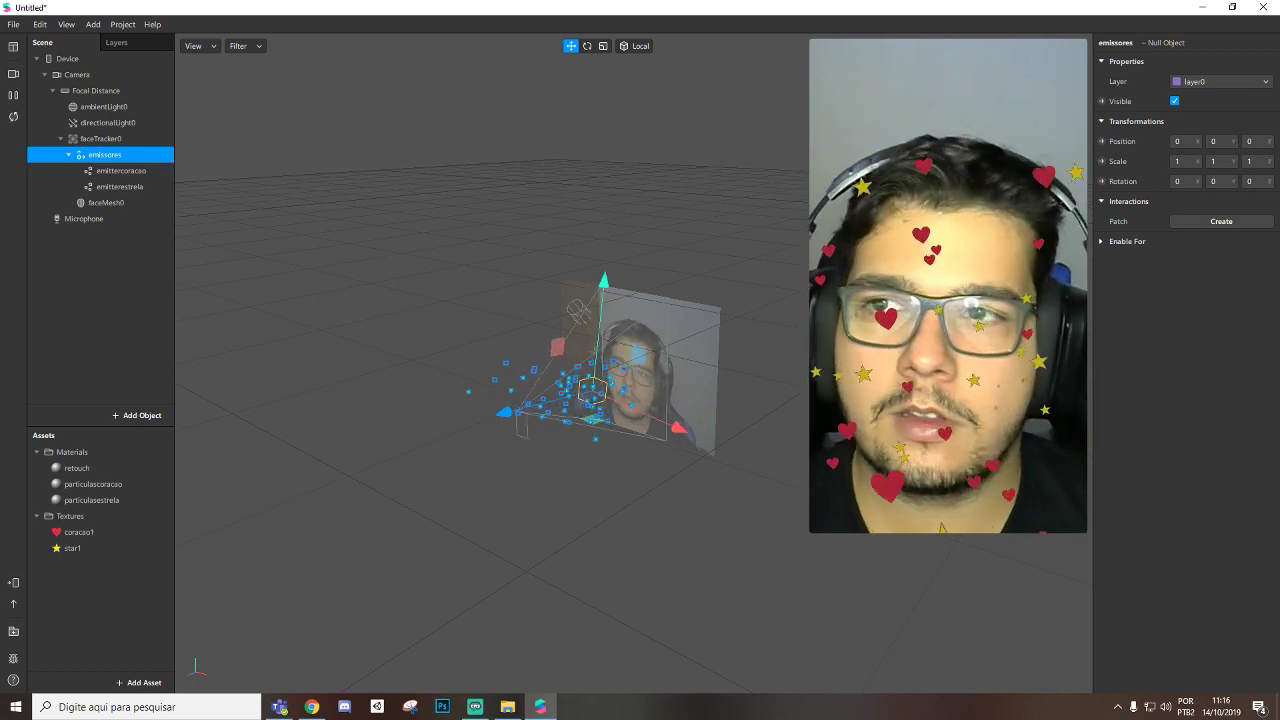
left_click_drag(31, 113, 25, 118)
Set the speed of both the heart and star emitters to 0,001 and restart the effect preview.
left_click(120, 170)
left_click(119, 186, "shift")
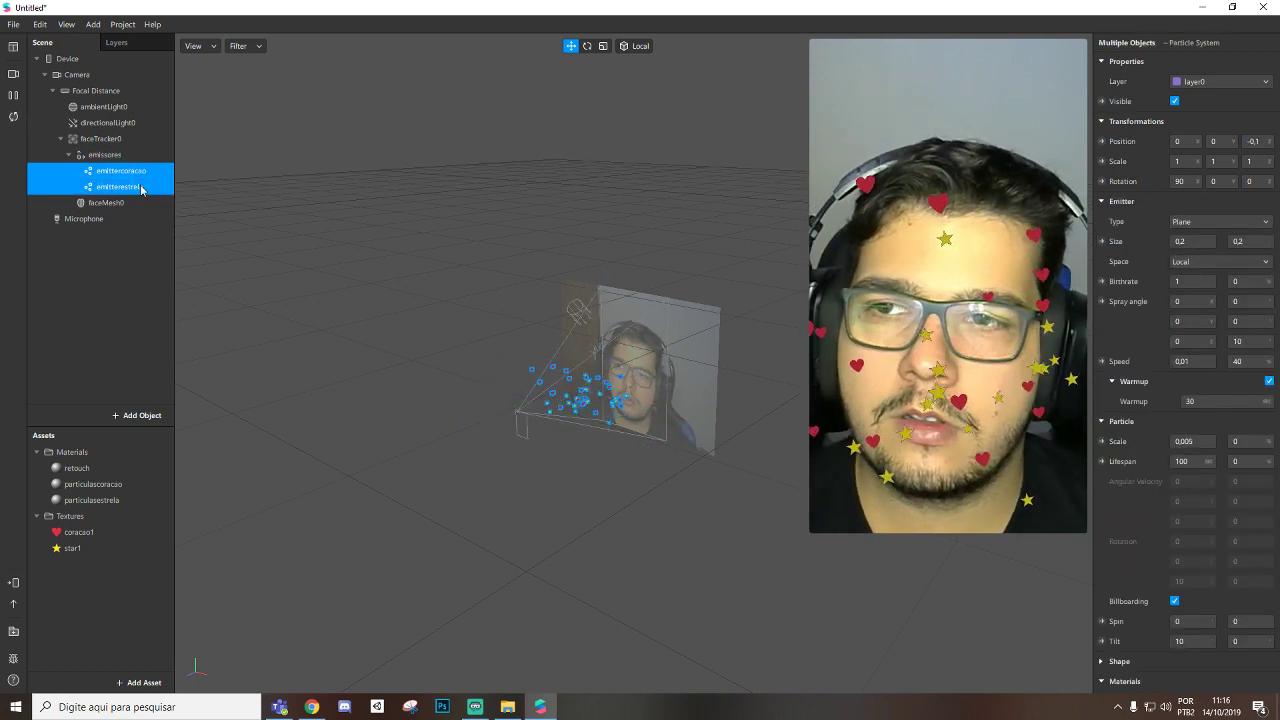
left_click(1202, 361)
type("0,0")
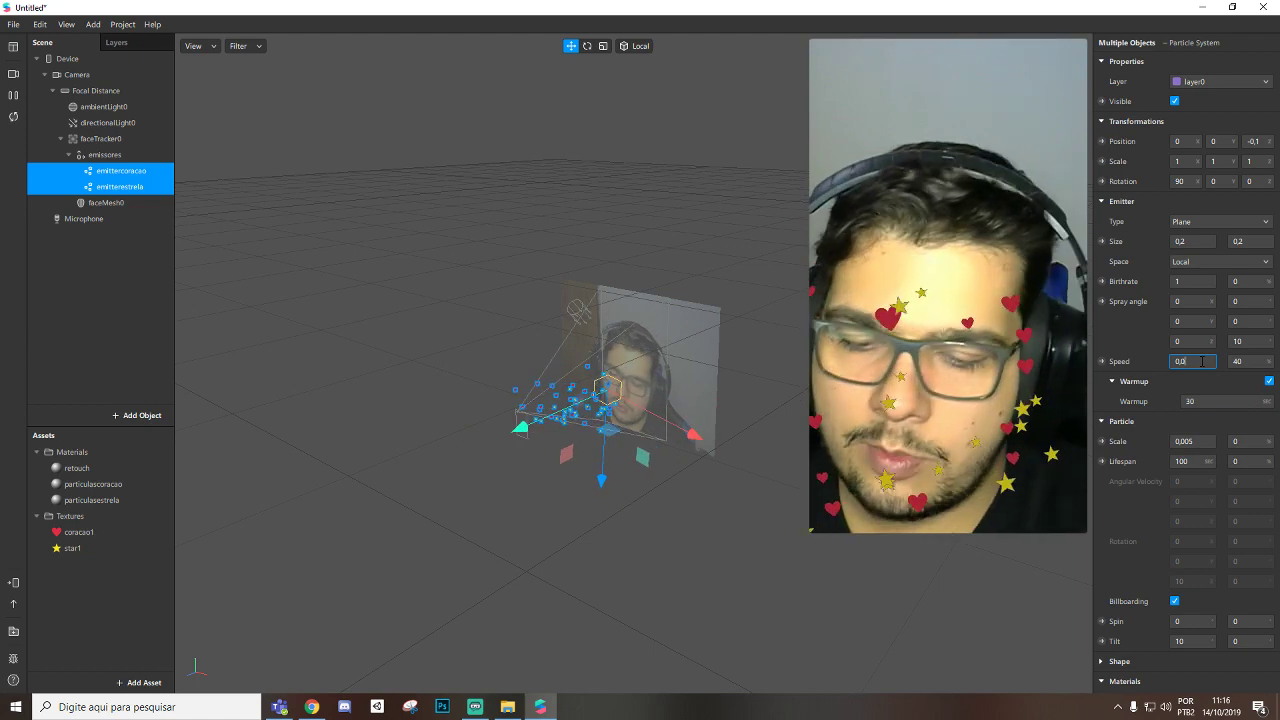
type("01")
key("Return")
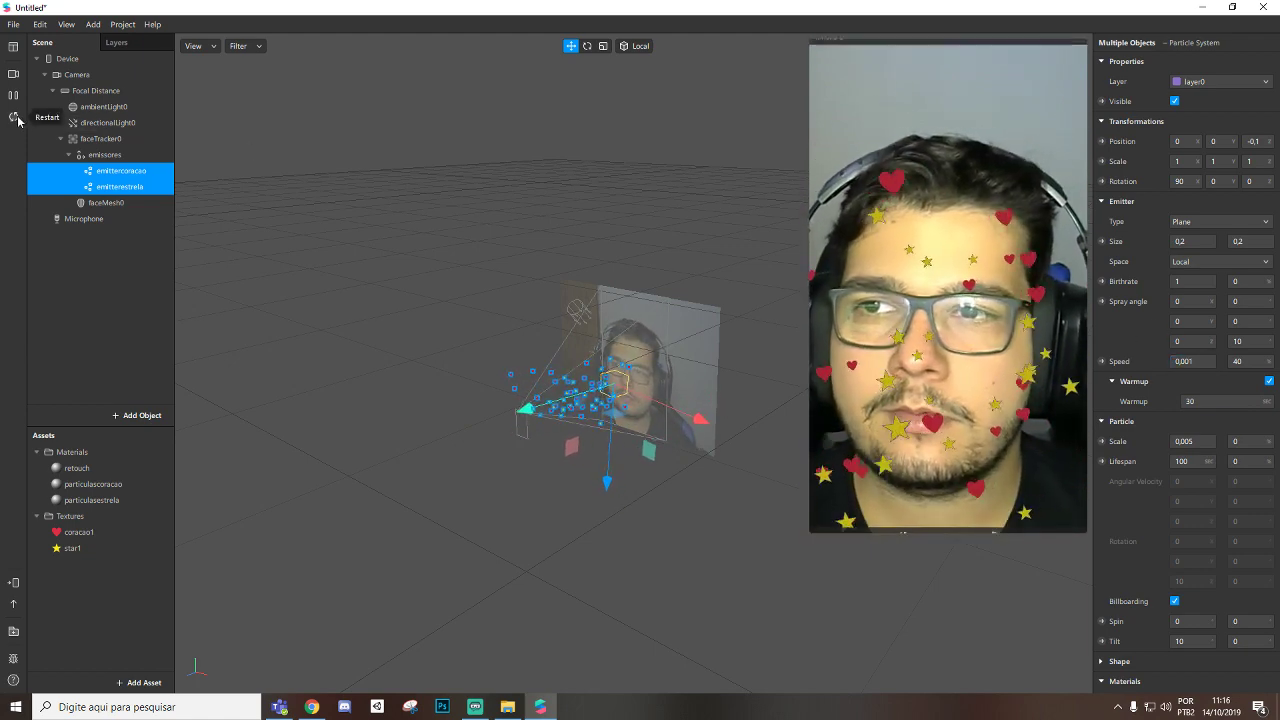
mouse_move(1037, 252)
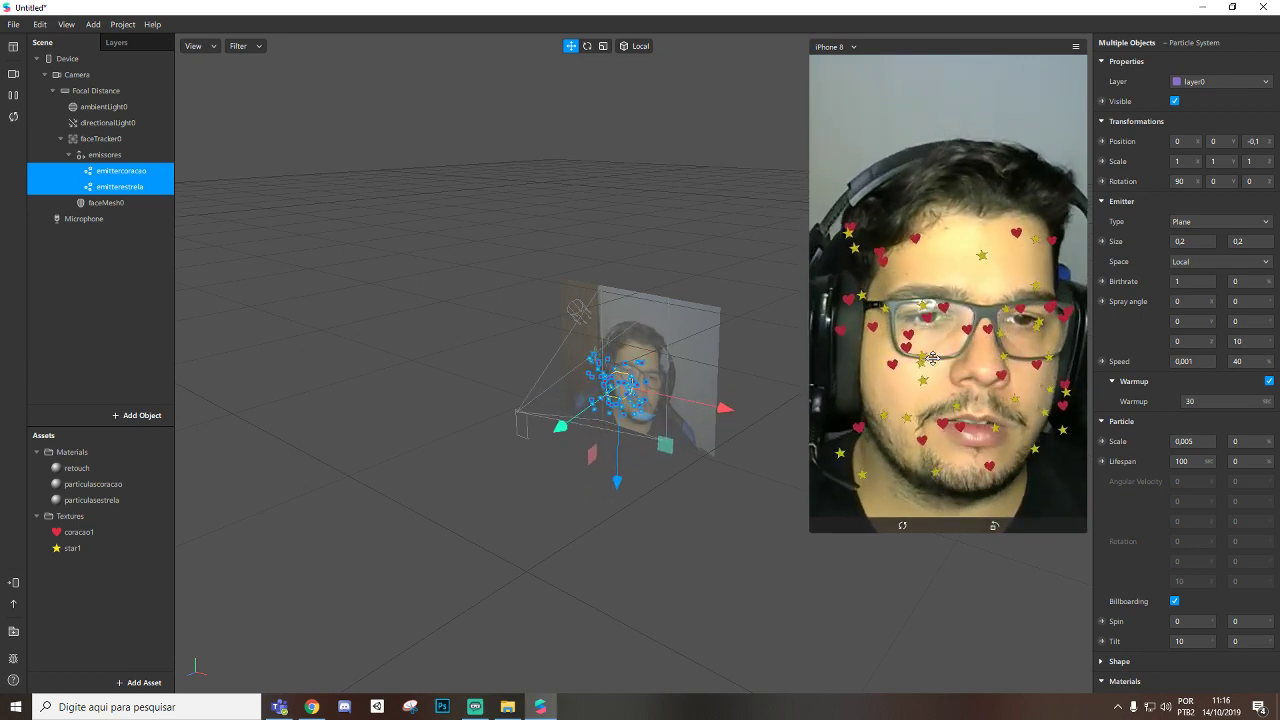
Open the Patch Editor, create 3D Position and 3D Rotation patches for the emissores null object, and separate them.
key("ctrl+alt+p")
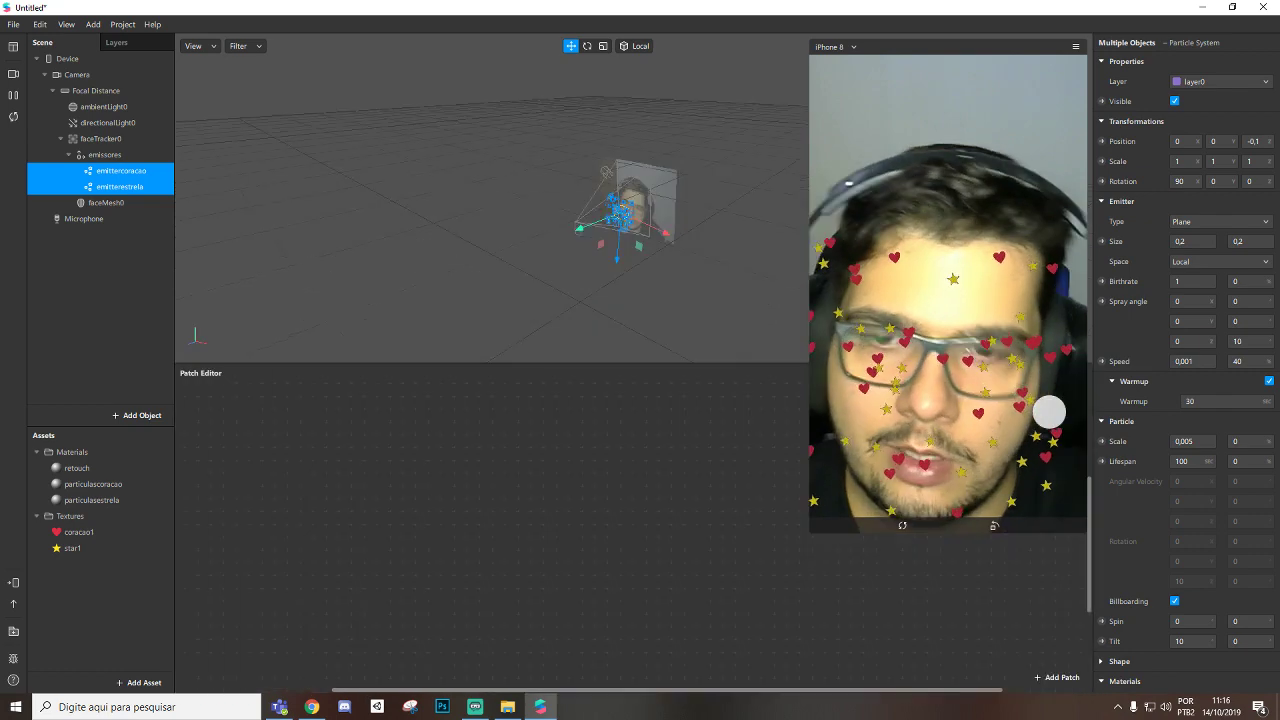
left_click(104, 155)
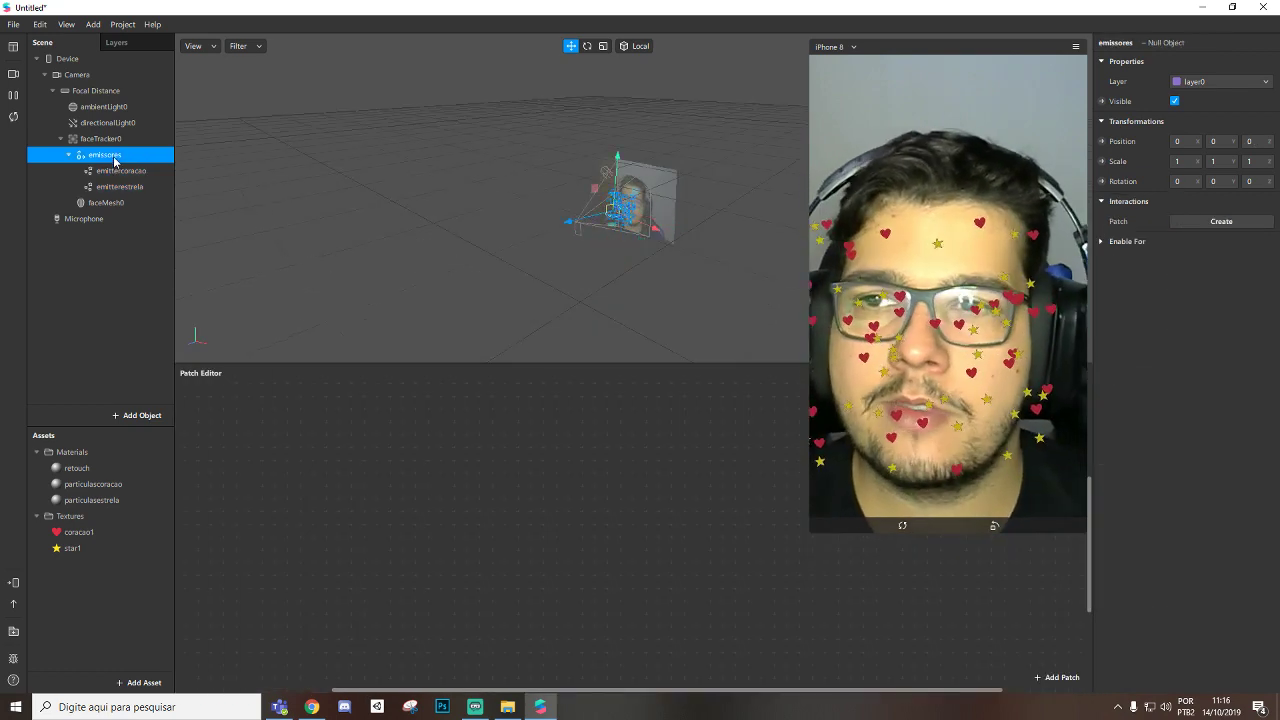
left_click(1101, 142)
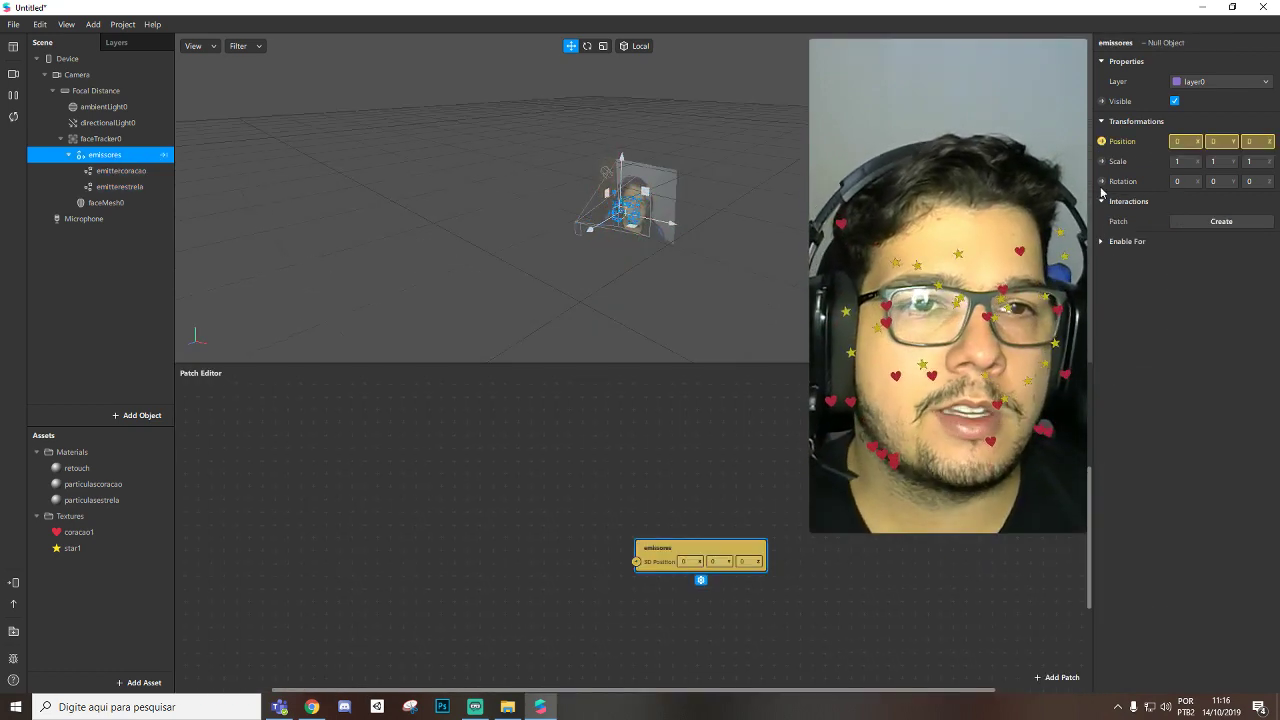
left_click(1101, 181)
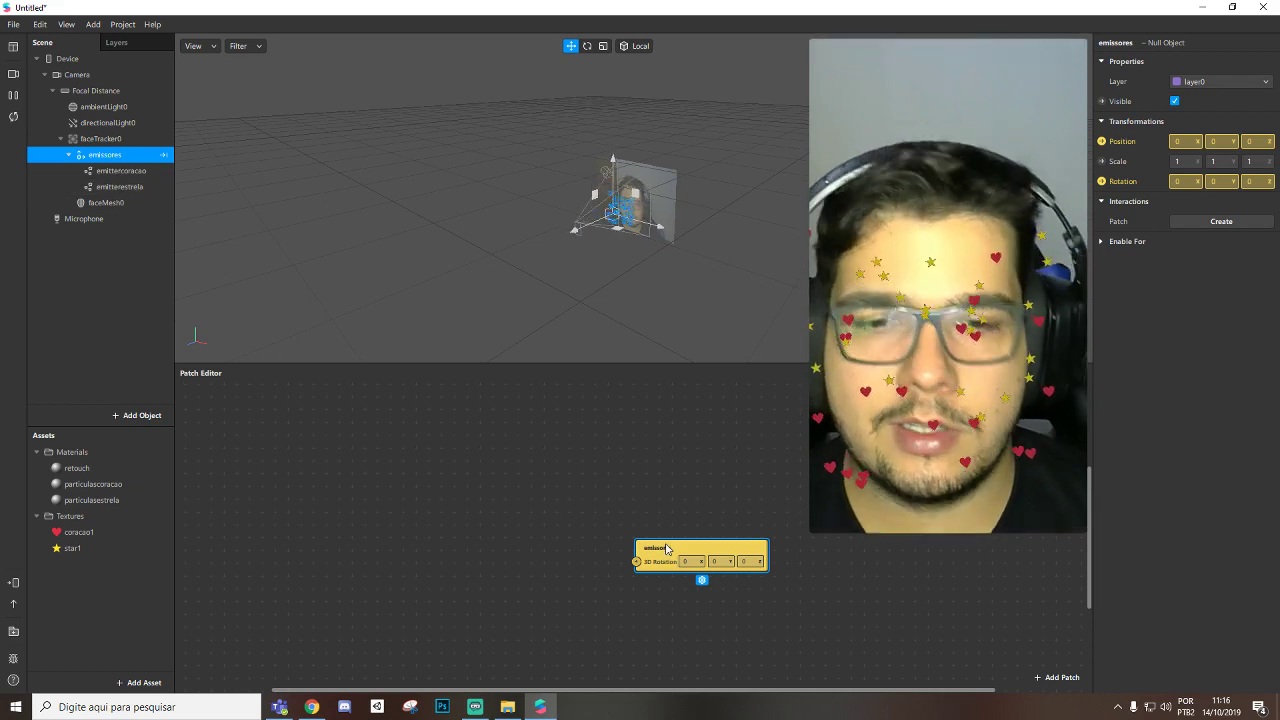
left_click_drag(700, 548, 850, 568)
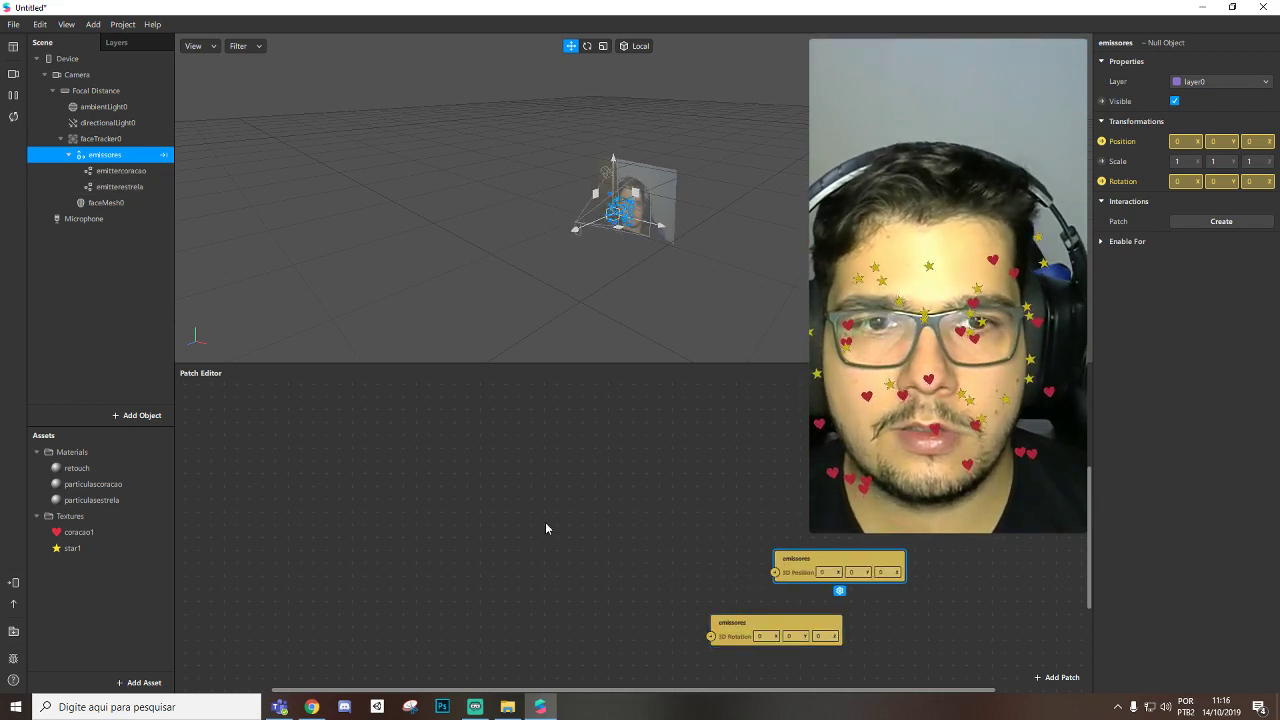
Create a Producer Patch for faceTracker0 and place its patch chain ahead of the emissores patches.
left_click(125, 140)
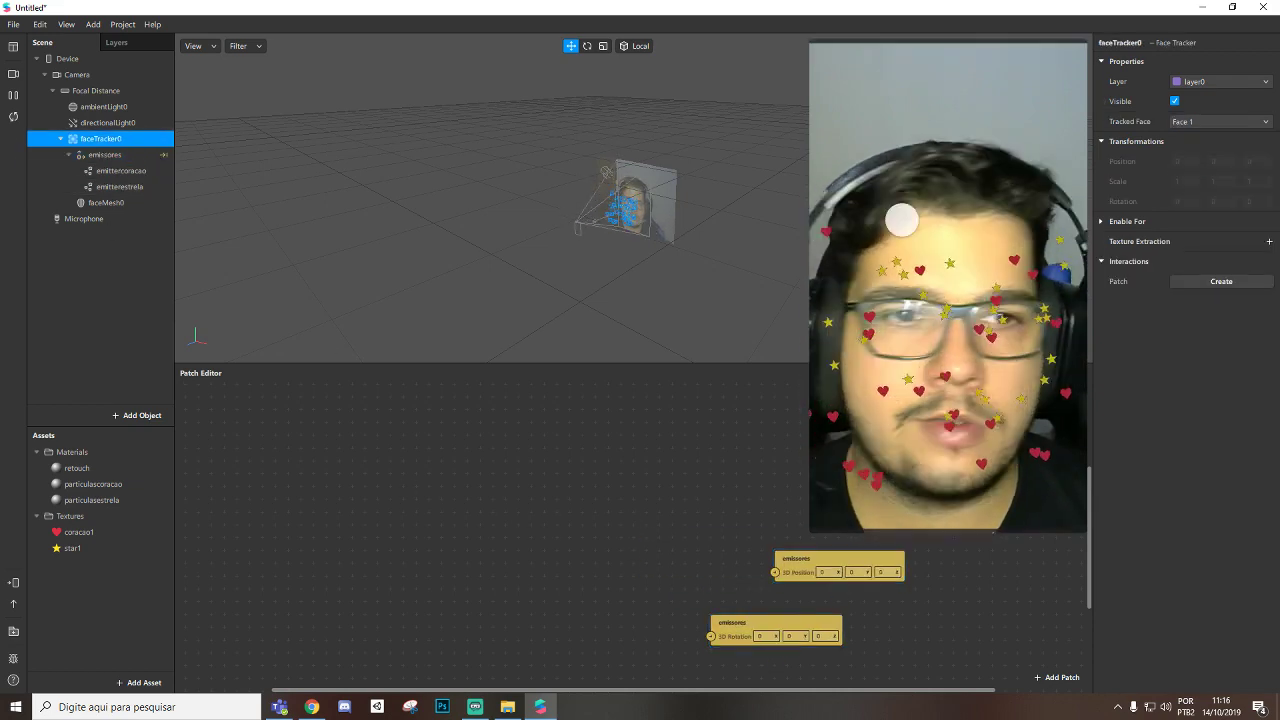
left_click(1221, 281)
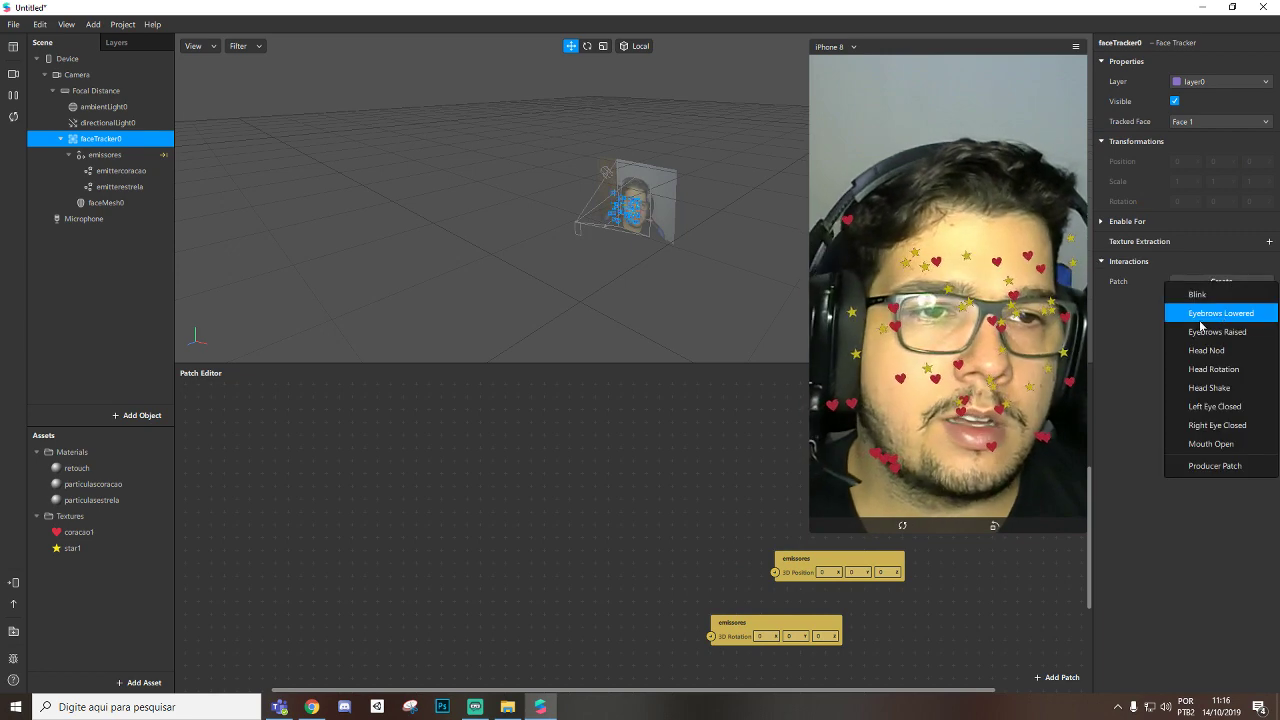
left_click(1249, 468)
left_click_drag(830, 557, 521, 518)
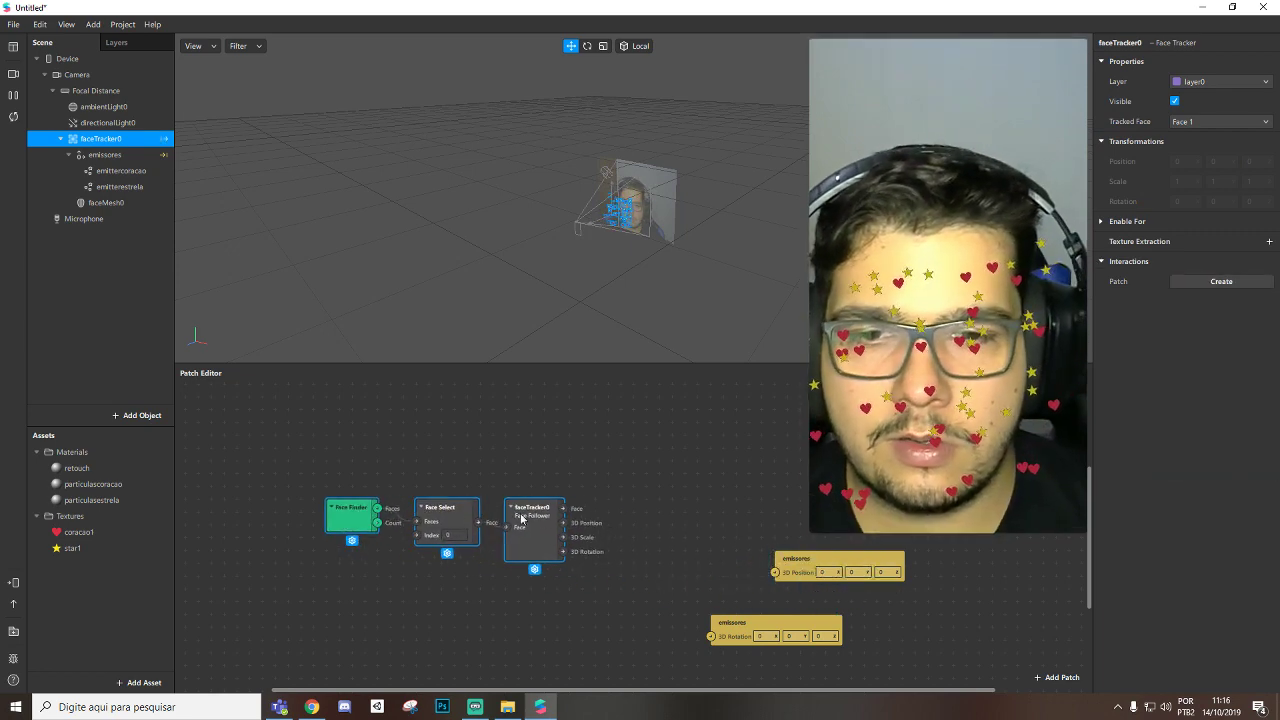
Spread out the patches, aligning the emissores position and rotation patches well away from the faceTracker0 patch.
left_click(645, 492)
left_click_drag(738, 626, 866, 623)
left_click_drag(836, 564, 940, 566)
left_click_drag(543, 508, 529, 497)
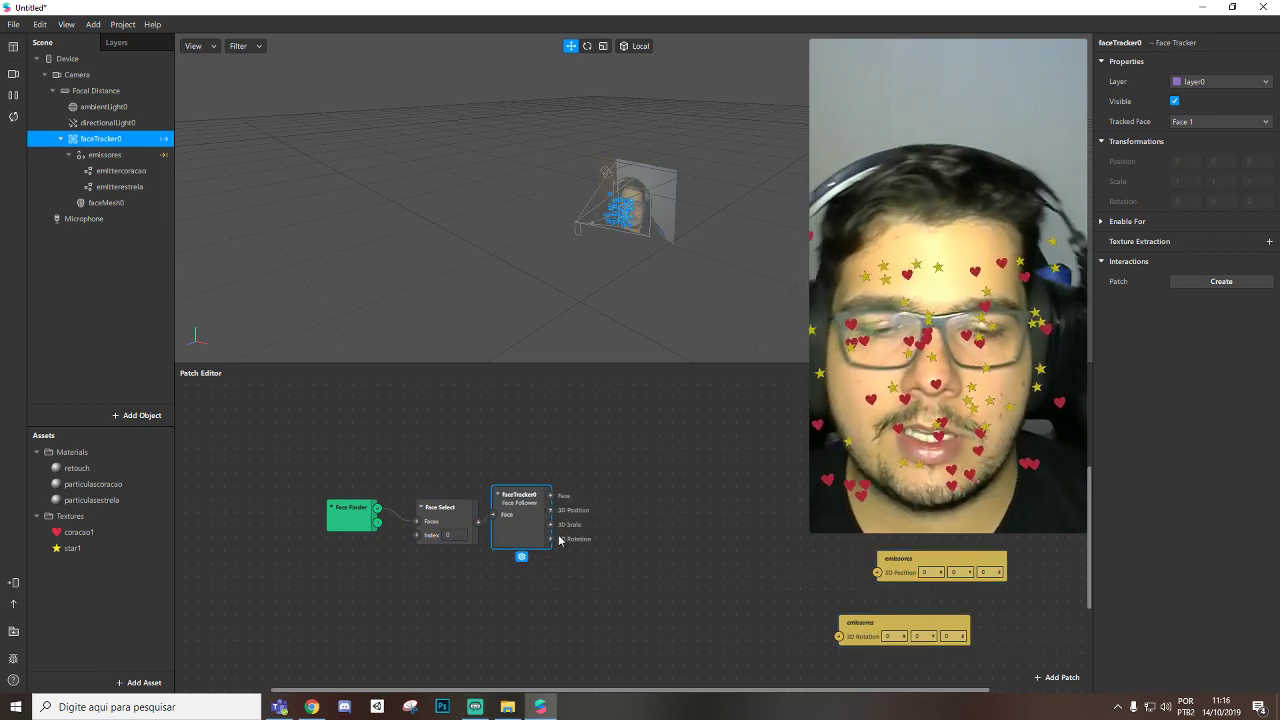
left_click_drag(893, 628, 932, 614)
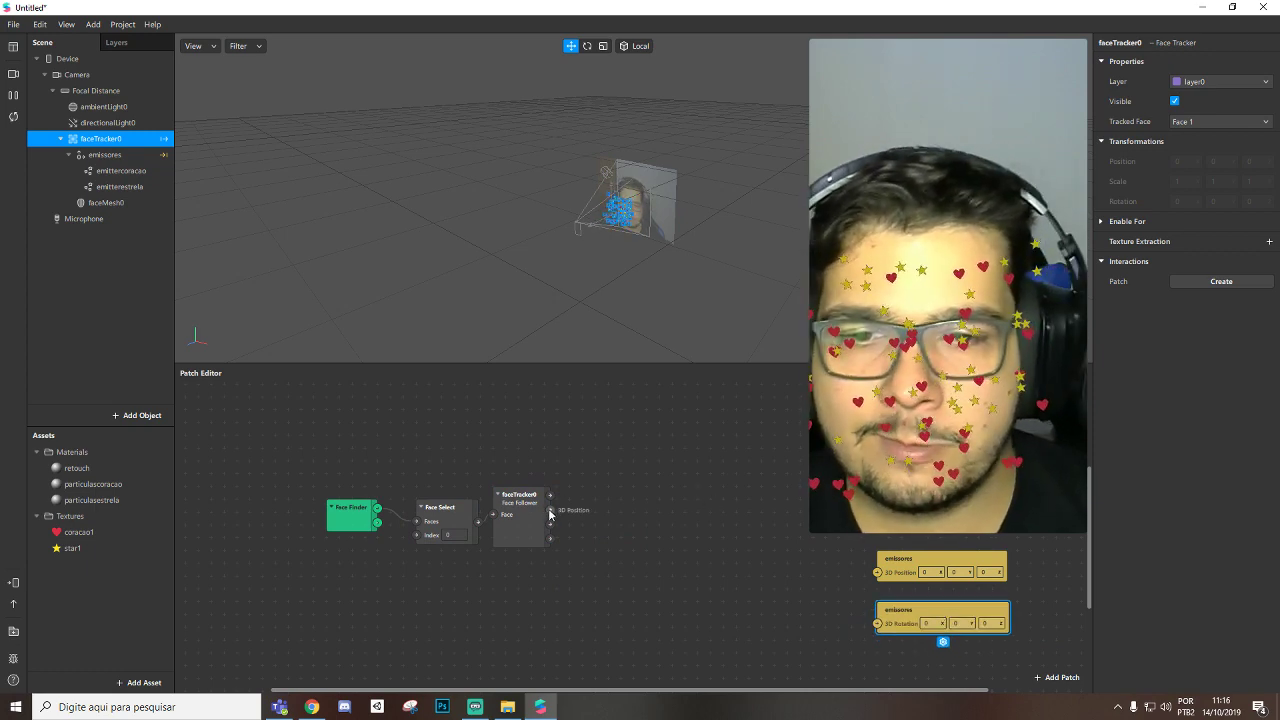
Try wiring the face tracker's 3D Position straight into the emissores position, and instead insert an Unpack patch on that output.
left_click_drag(549, 510, 877, 572)
left_click(586, 509)
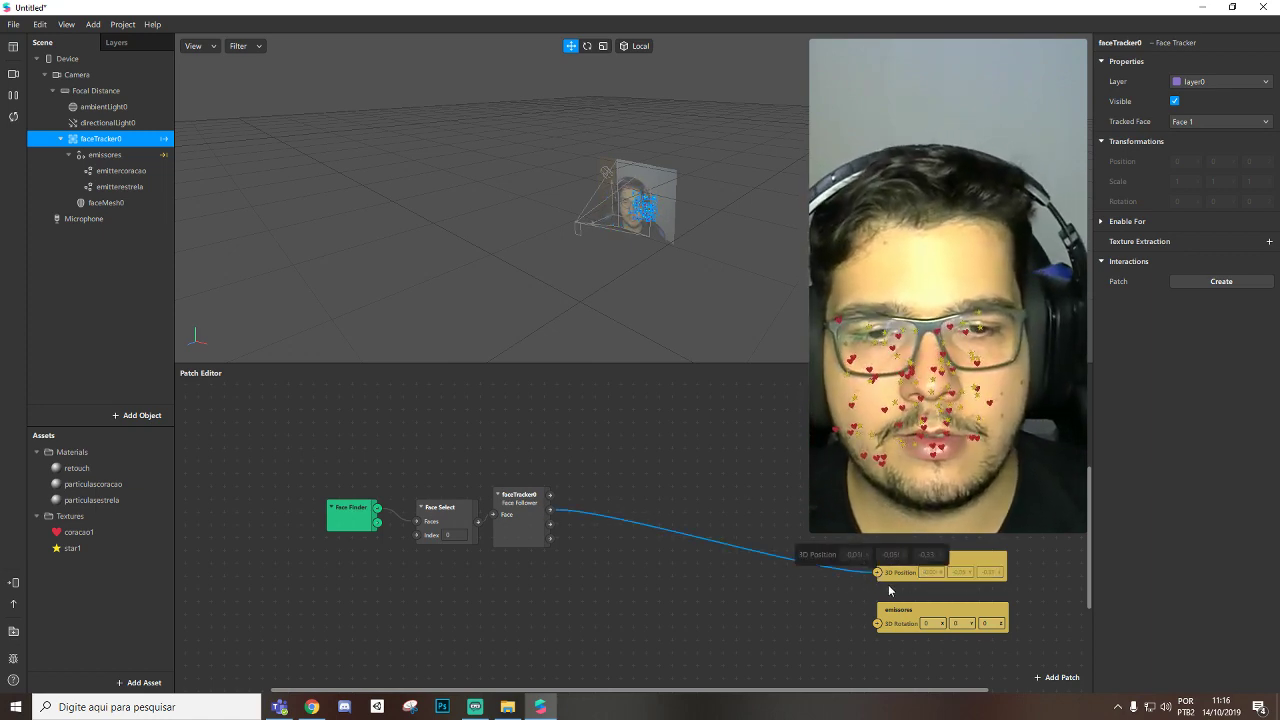
left_click_drag(875, 575, 592, 508)
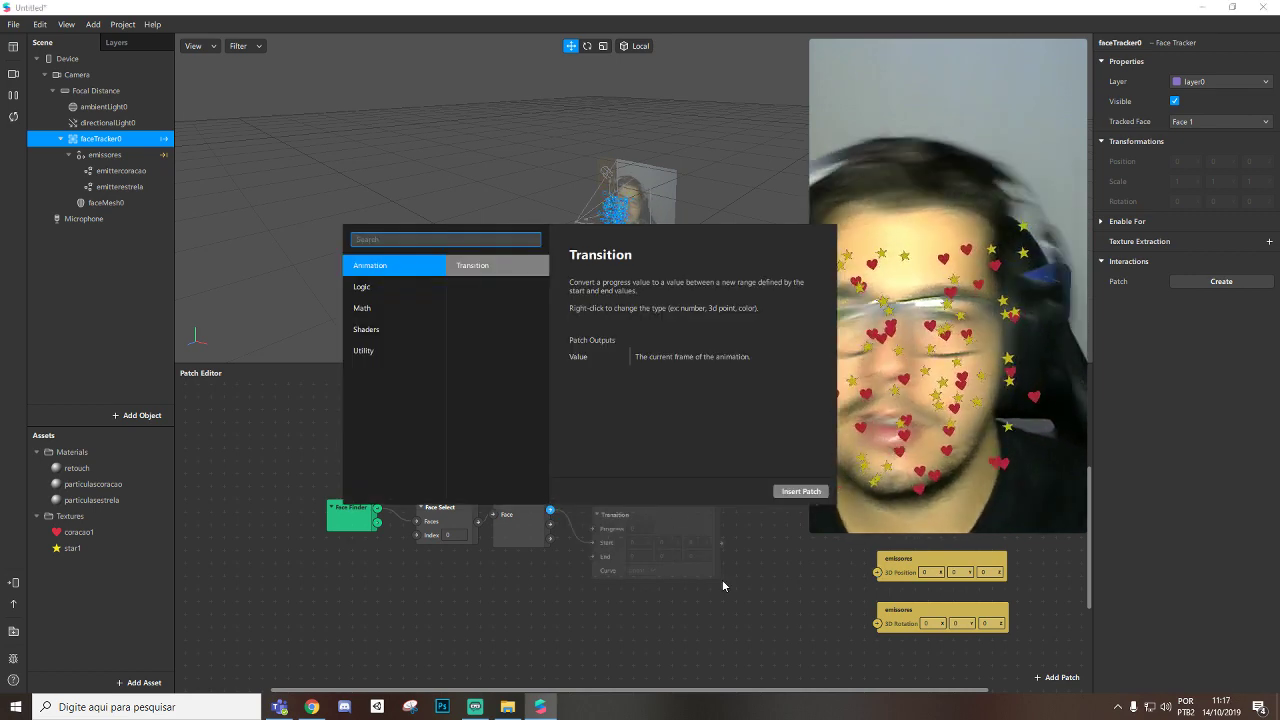
type("unpack")
key("Return")
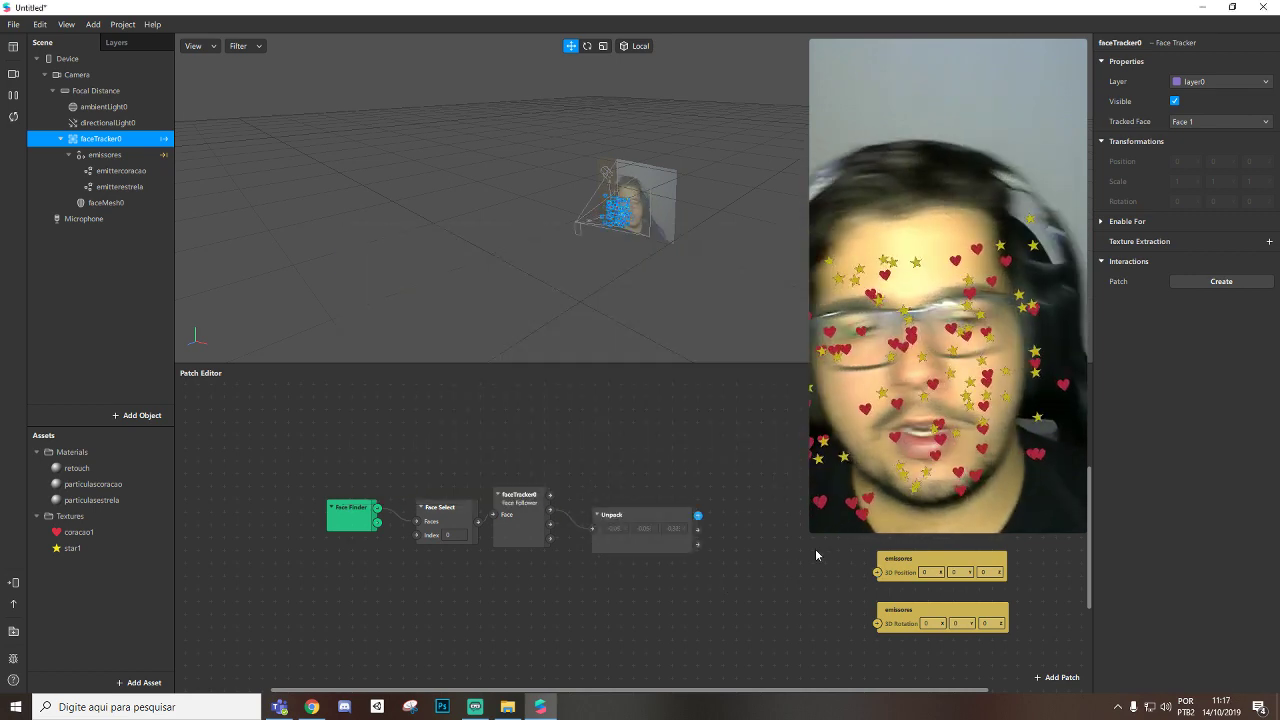
Shrink the device preview and rearrange the Unpack and faceTracker0 patches.
left_click_drag(810, 533, 905, 443)
left_click_drag(624, 516, 614, 470)
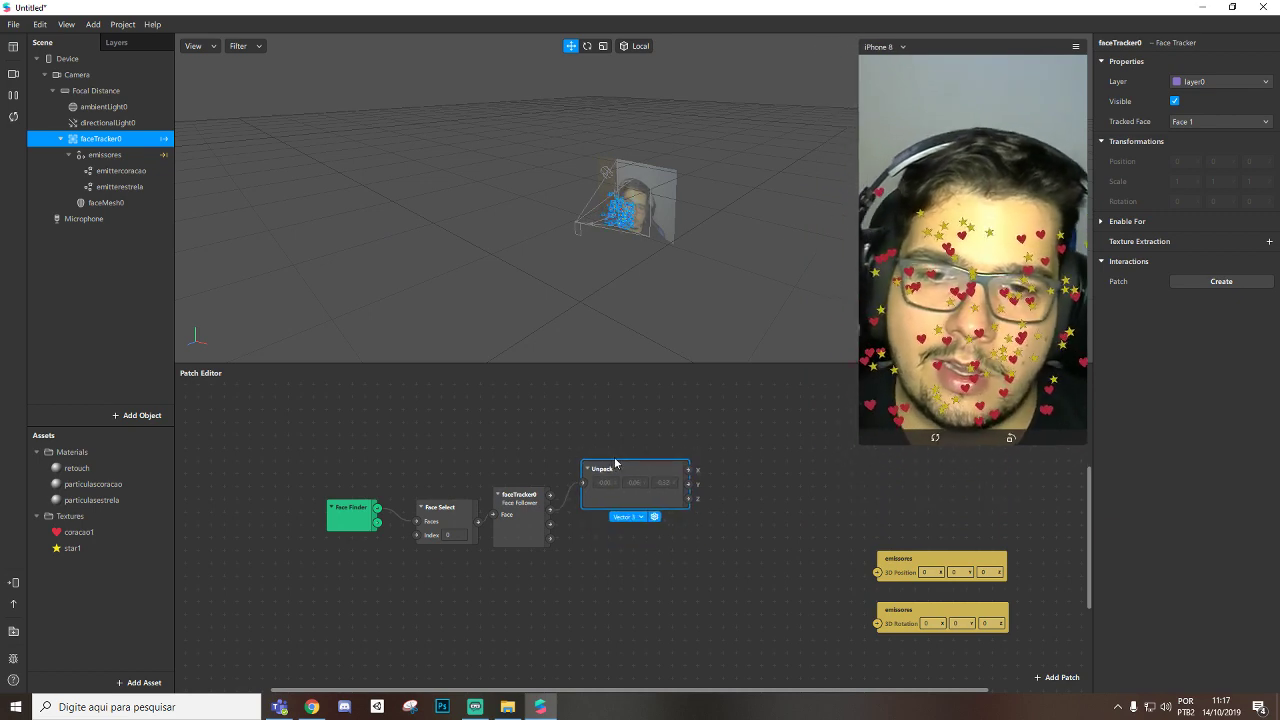
left_click(518, 503)
left_click(640, 467)
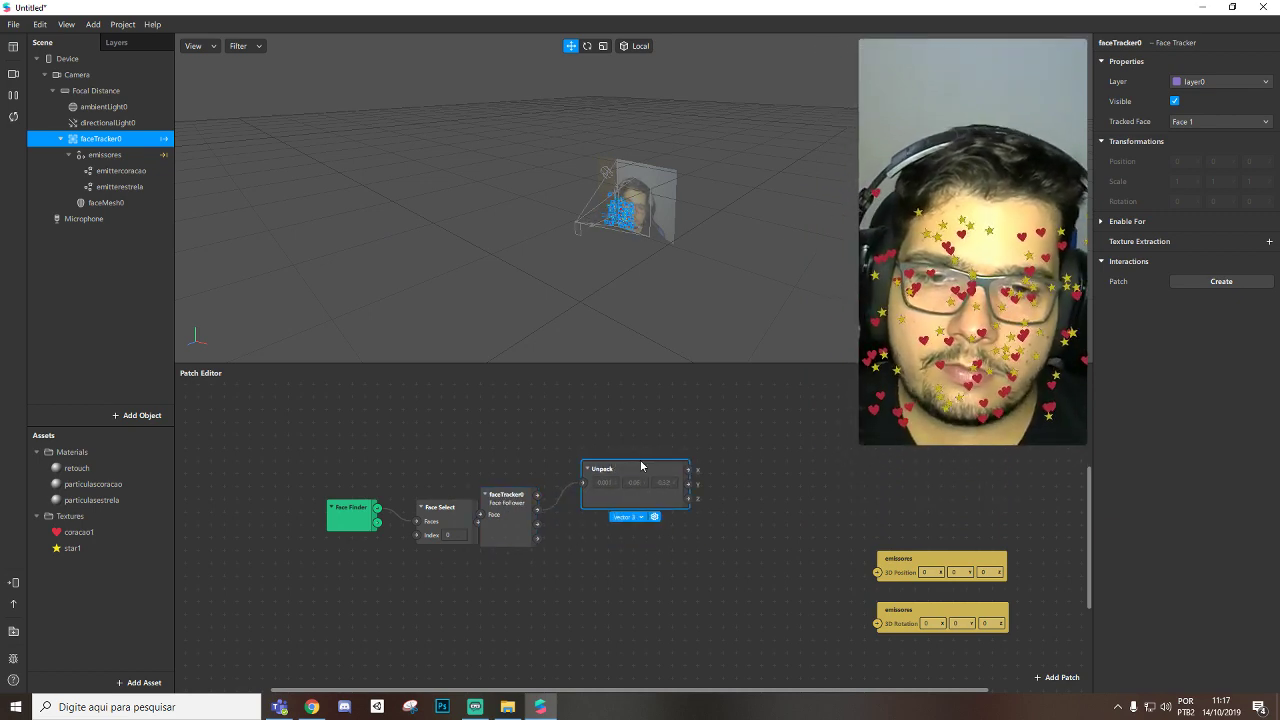
Insert a Pack patch connected to the first output of the Unpack patch.
left_click_drag(688, 469, 748, 466)
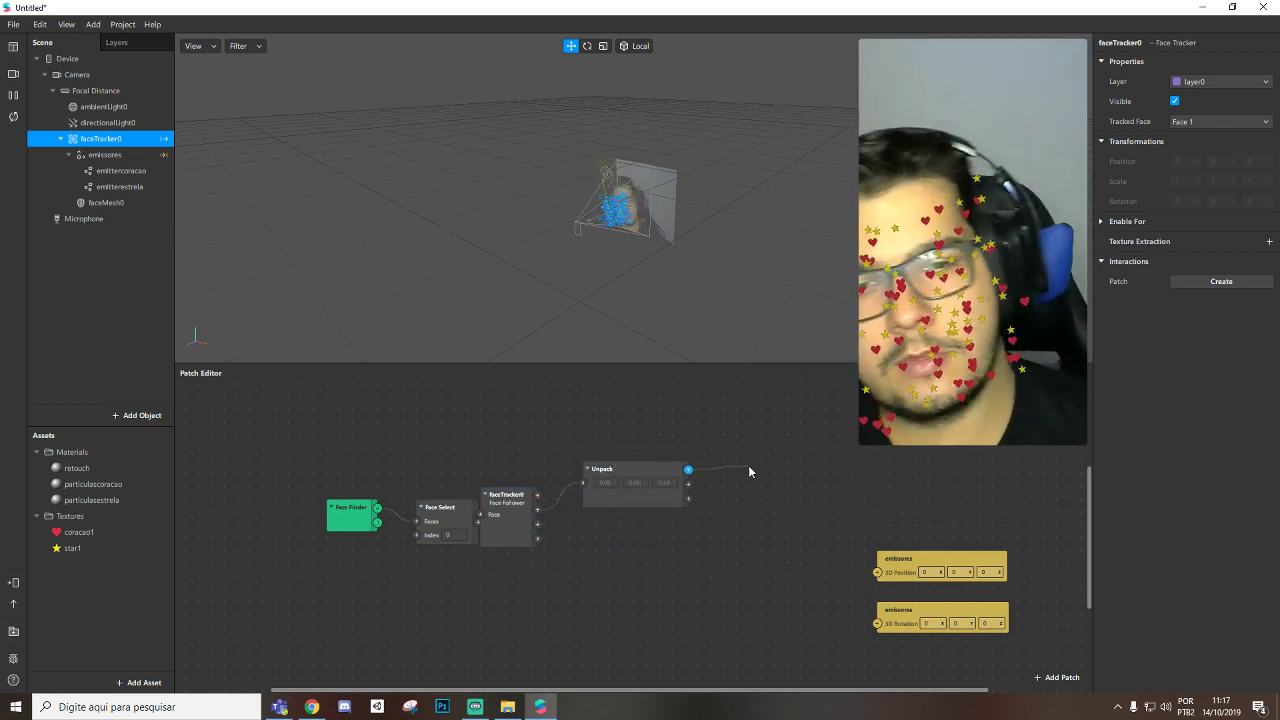
type("pack")
key("Down")
key("Down")
key("Return")
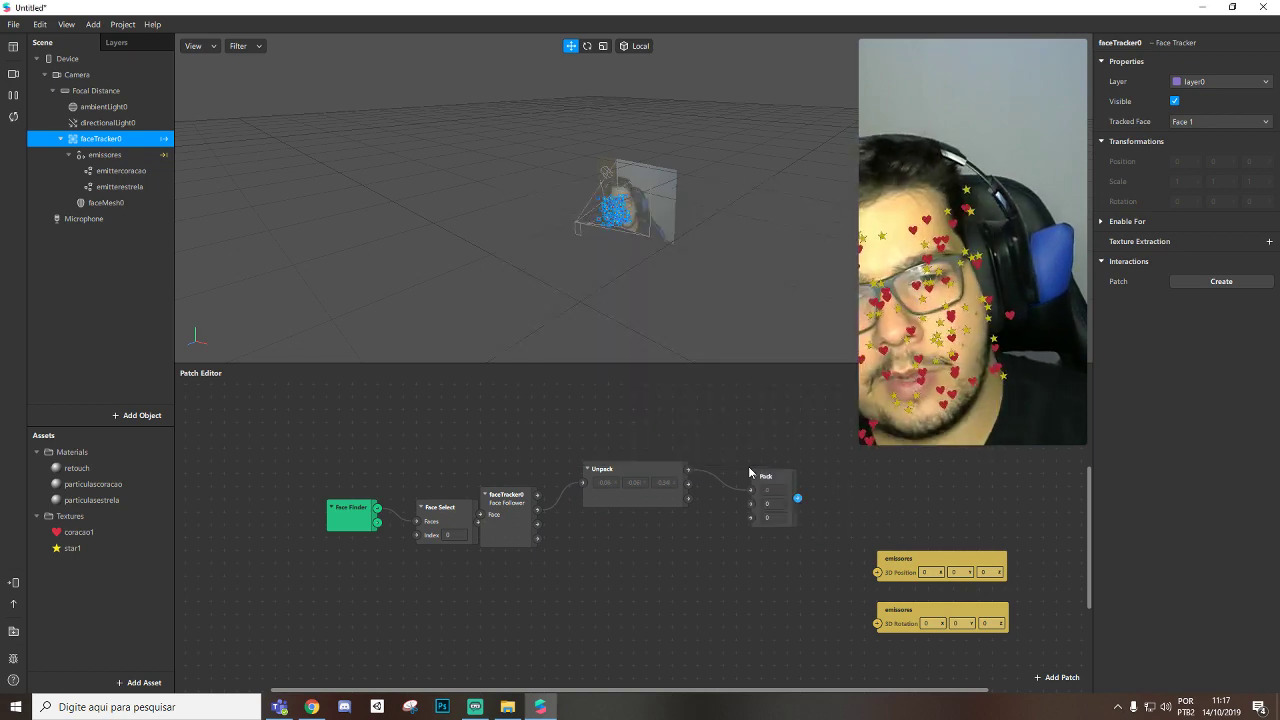
Insert an Exponential Smoothing patch between Unpack's X output and the first input of Pack.
left_click_drag(760, 470, 700, 487)
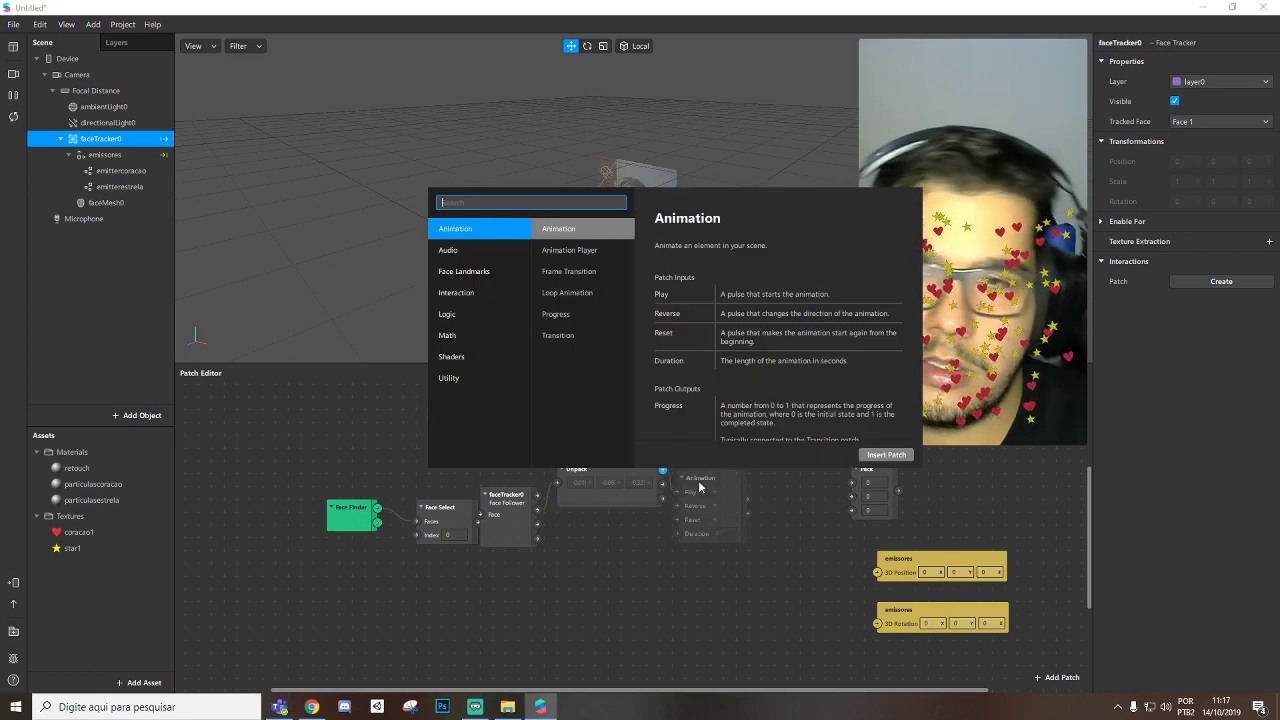
type("smoo")
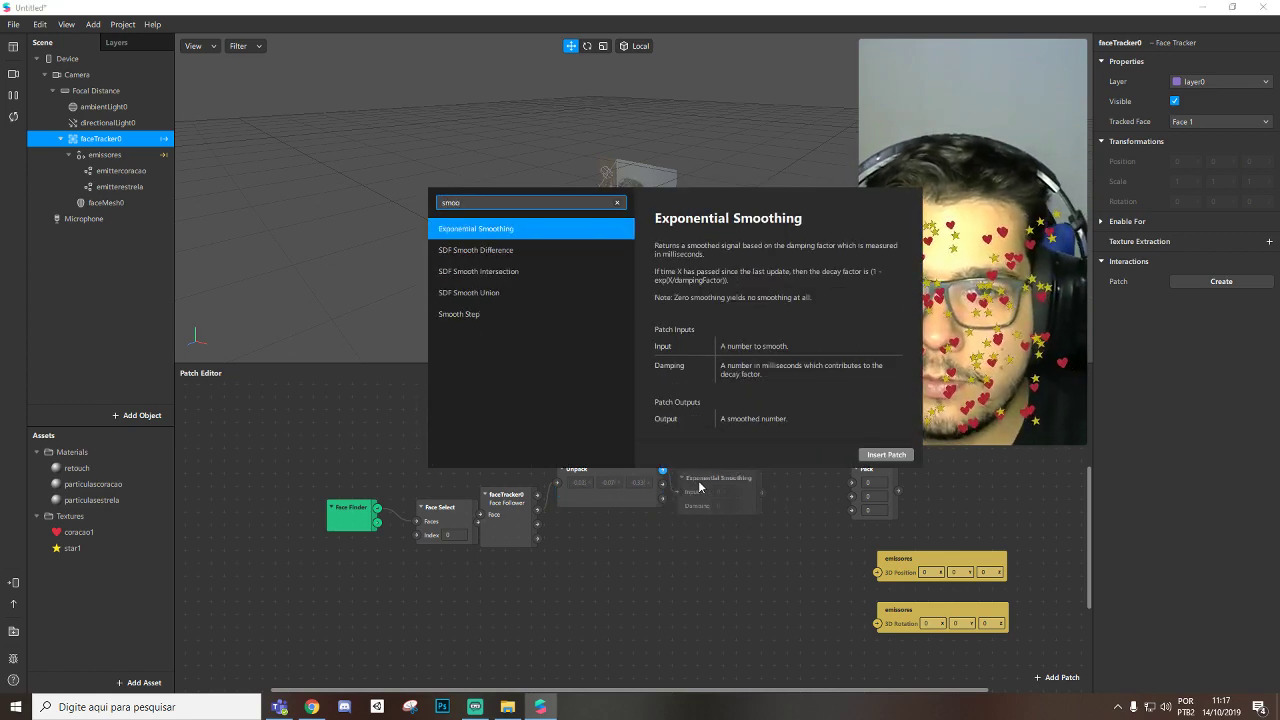
key("Return")
left_click(738, 477)
left_click_drag(738, 477, 847, 482)
left_click(728, 476)
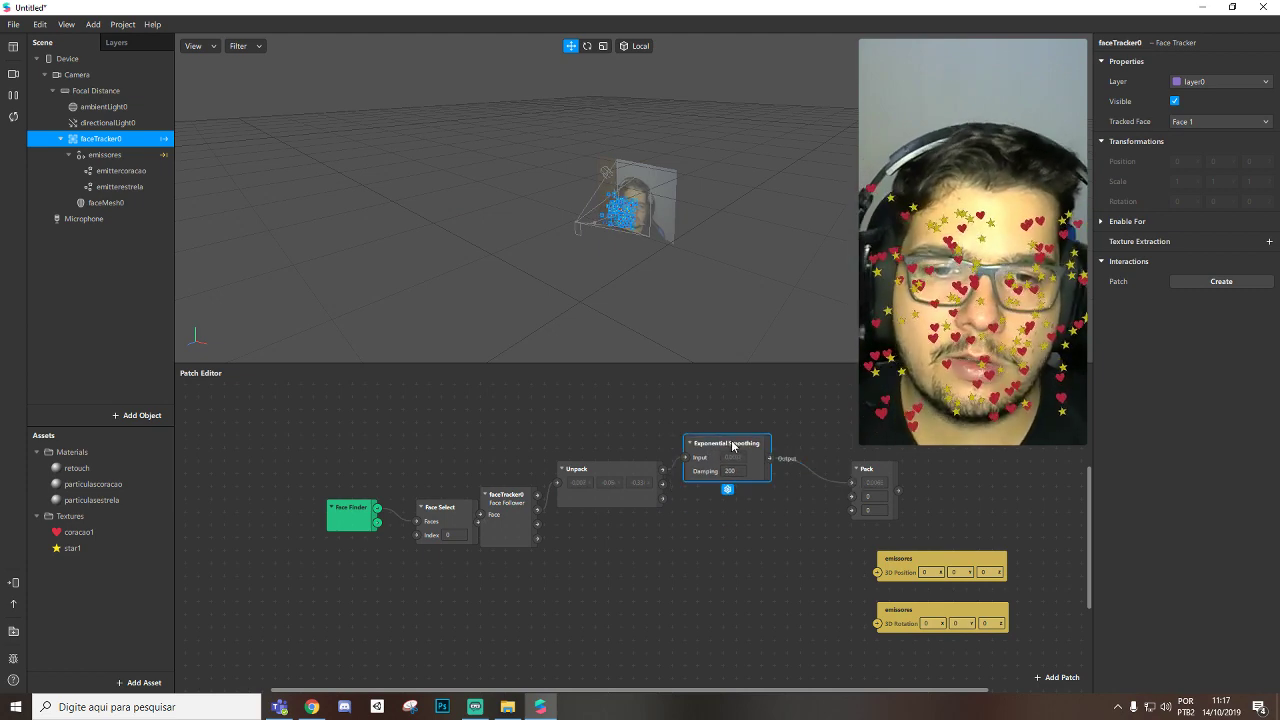
Route Unpack's Y and Z through two copies of the Exponential Smoothing patch into Pack, and connect Pack to the emissores 3D Position.
key("ctrl+d")
key("ctrl+d")
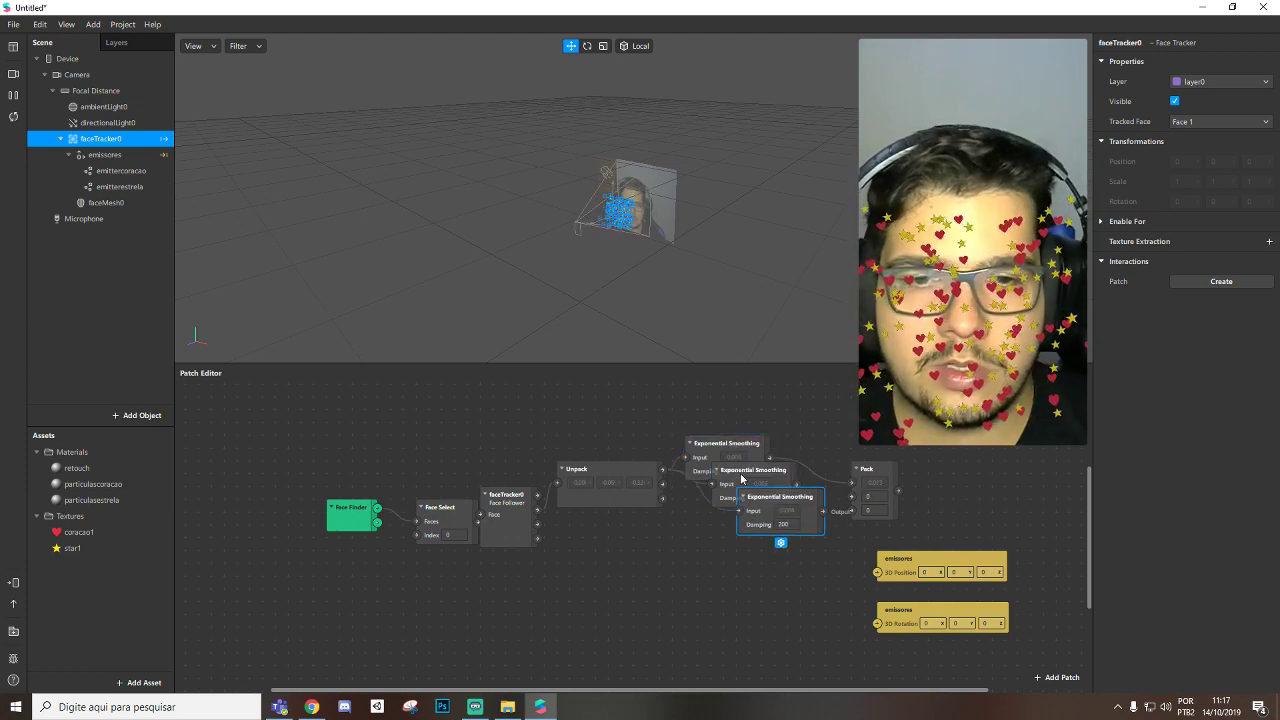
left_click_drag(755, 510, 738, 534)
left_click_drag(662, 484, 706, 538)
left_click_drag(737, 477, 725, 546)
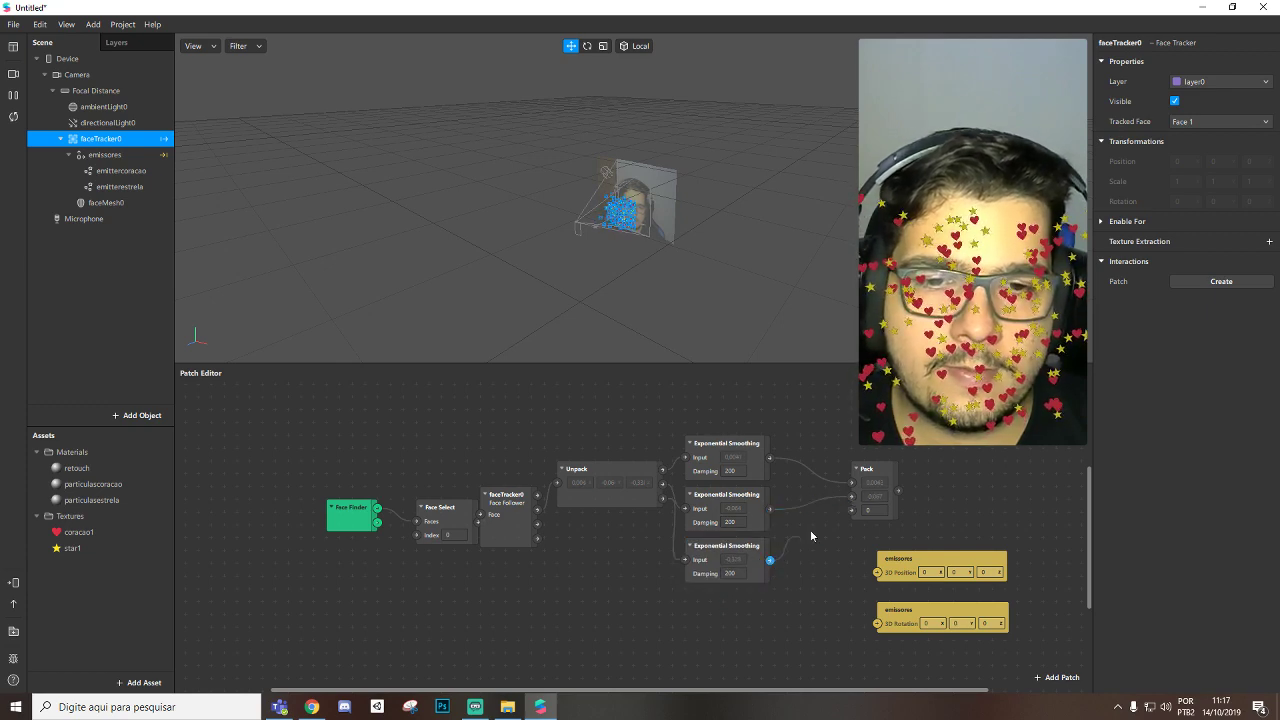
left_click_drag(846, 511, 850, 511)
left_click_drag(924, 552, 987, 488)
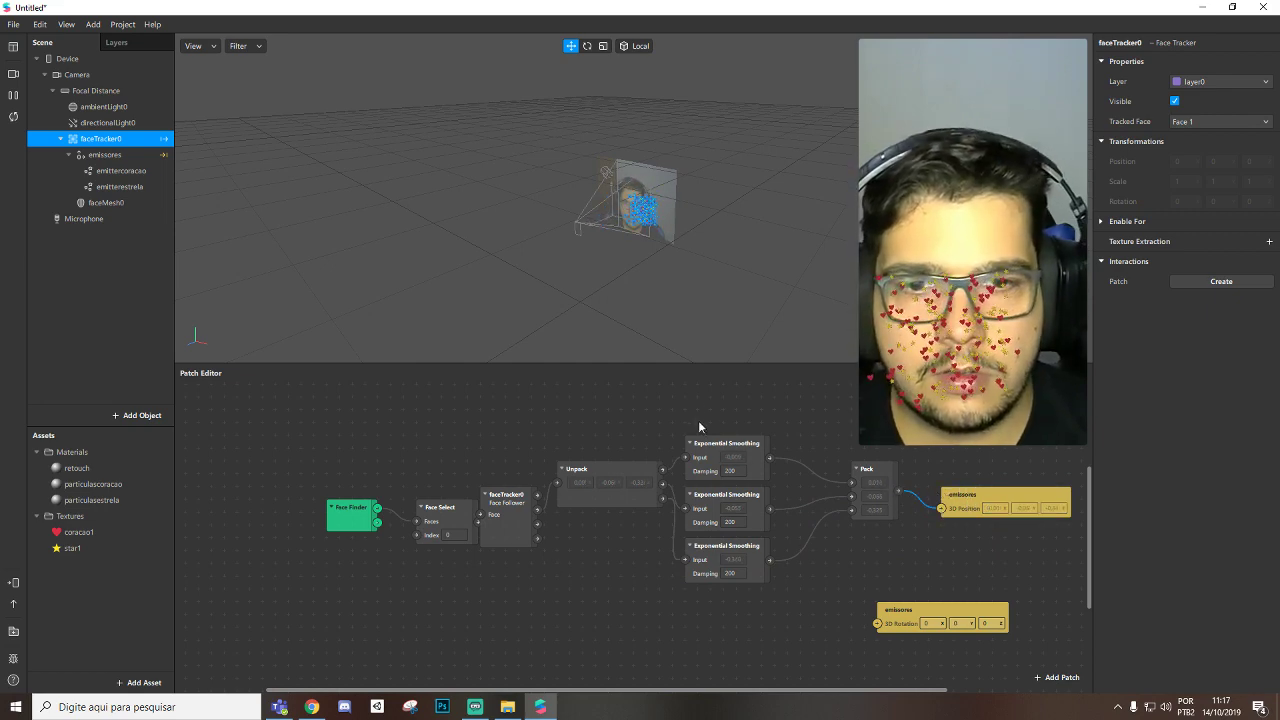
Duplicate the Unpack, the three Exponential Smoothing patches and the Pack together, and place the copy below the original chain.
left_click(585, 468)
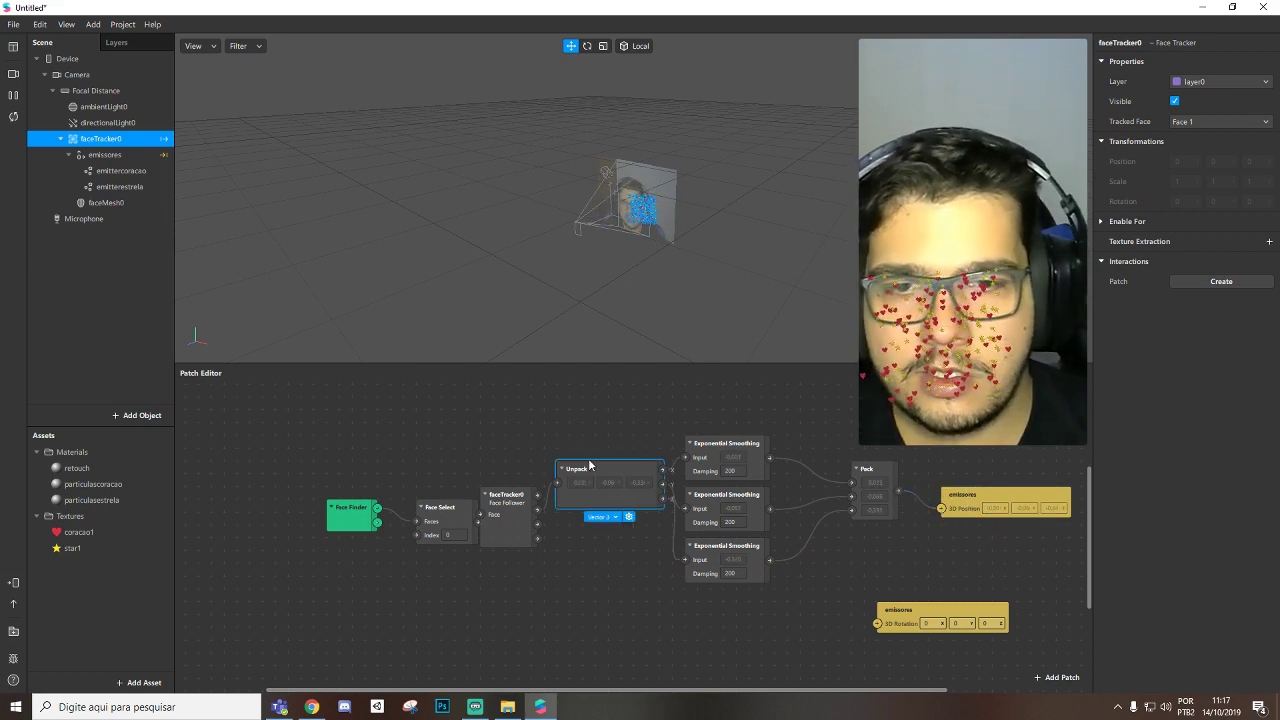
left_click(722, 465, "shift")
left_click(729, 502, "shift")
left_click(871, 482, "shift")
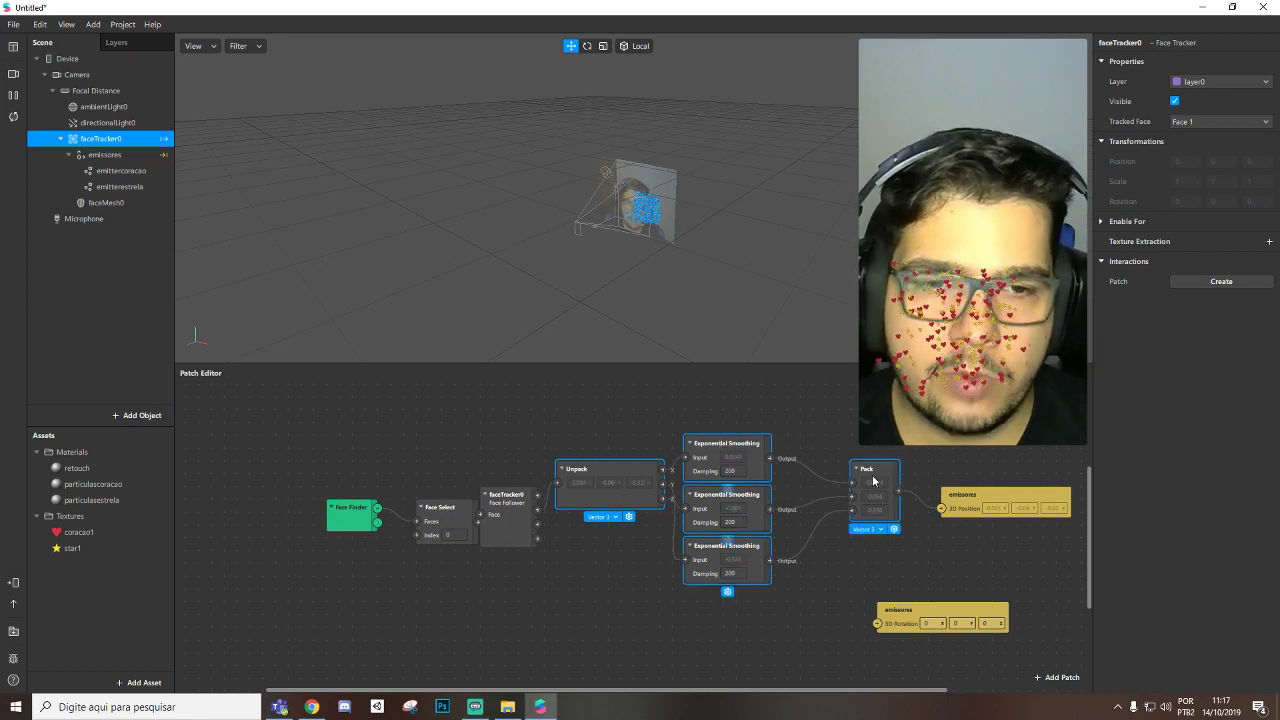
key("ctrl+d")
left_click_drag(631, 521, 565, 585)
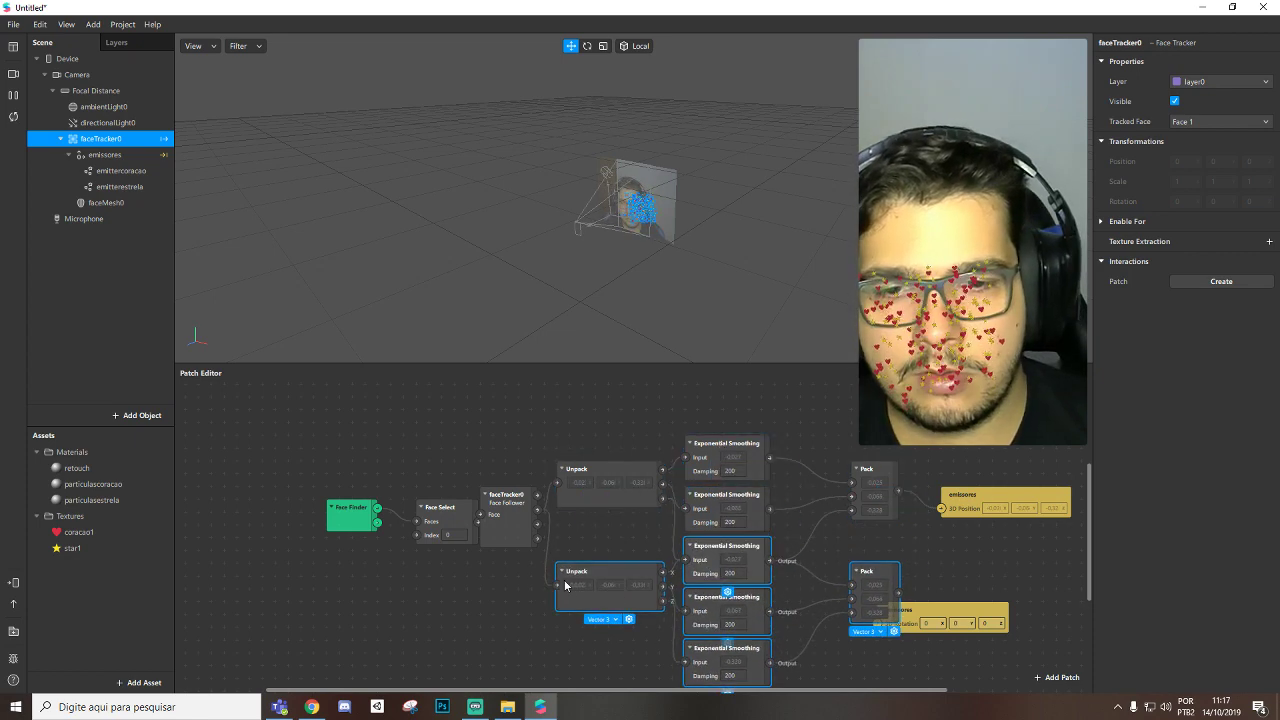
Feed the face tracker's 3D Rotation into the duplicated Unpack and connect the duplicated Pack to the emissores 3D Rotation.
left_click(522, 540)
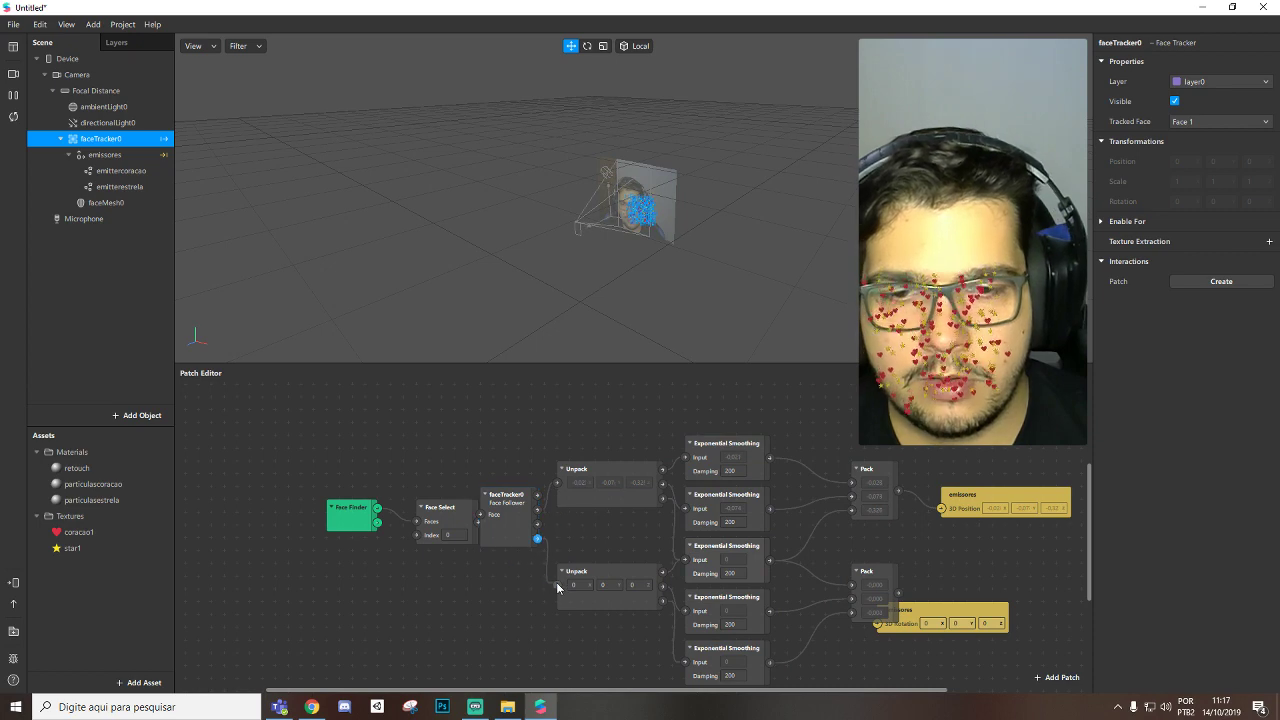
mouse_move(611, 577)
left_mouse_down()
mouse_move(575, 581)
mouse_move(603, 584)
left_mouse_up()
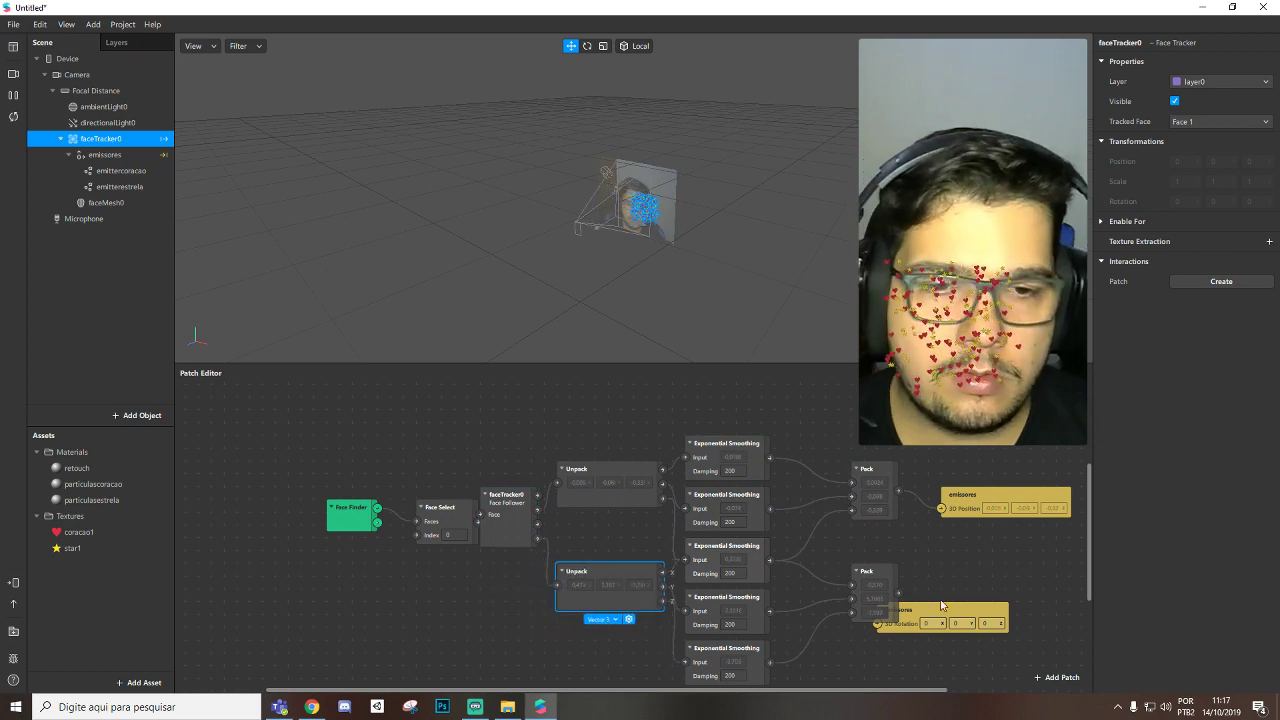
left_click_drag(940, 604, 1031, 583)
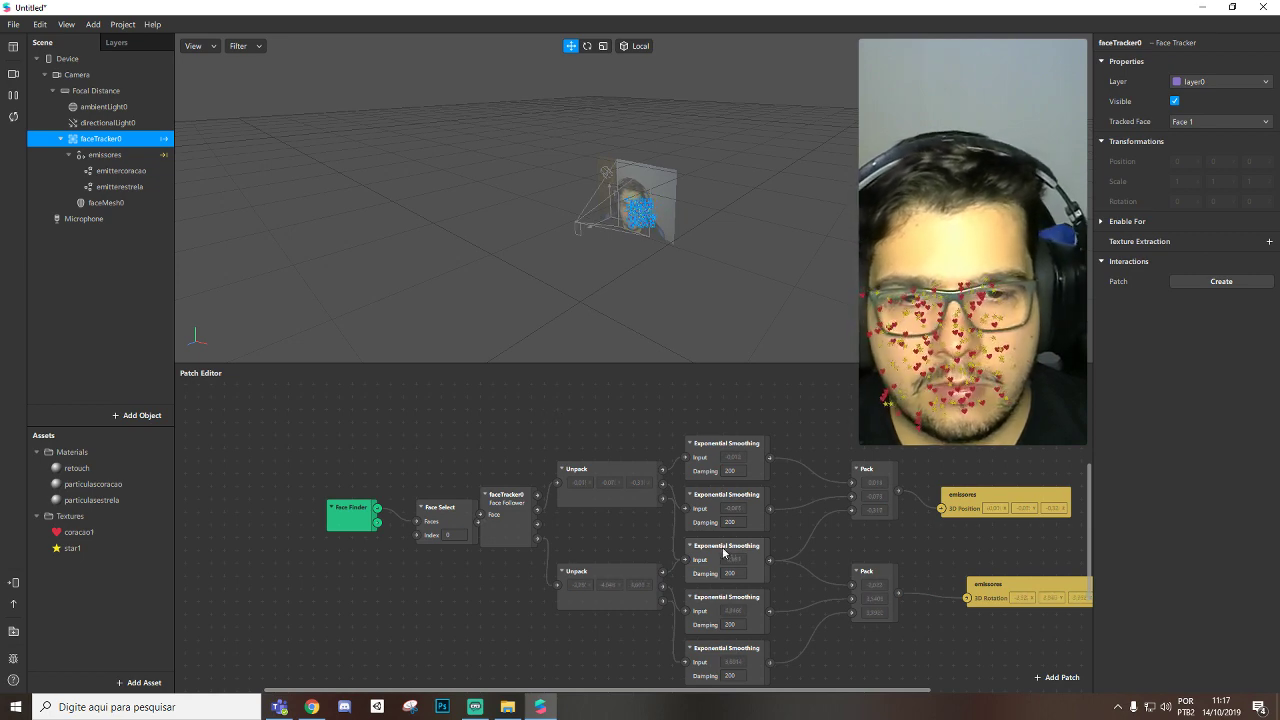
Move the overlapping Exponential Smoothing copy aside and group the upper Unpack, smoothing and Pack patches as position.
left_click_drag(738, 571, 799, 626)
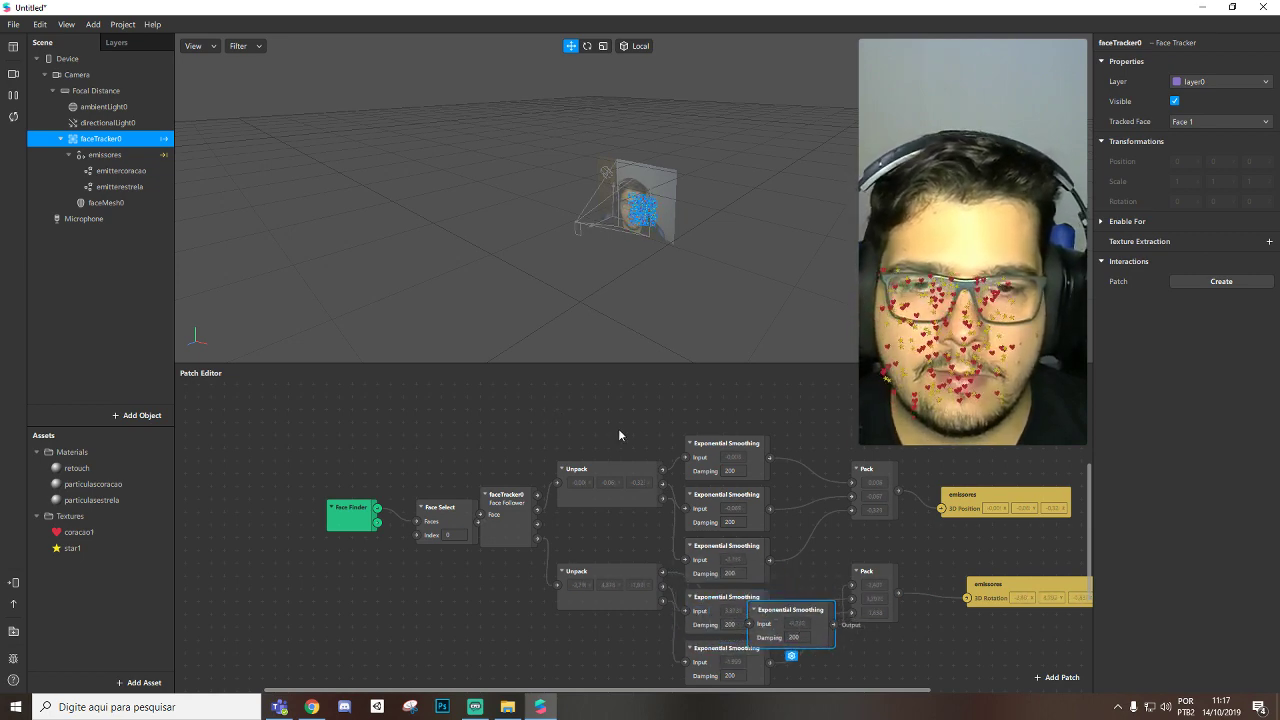
left_click_drag(593, 410, 874, 548)
right_click(688, 453)
left_click(768, 487)
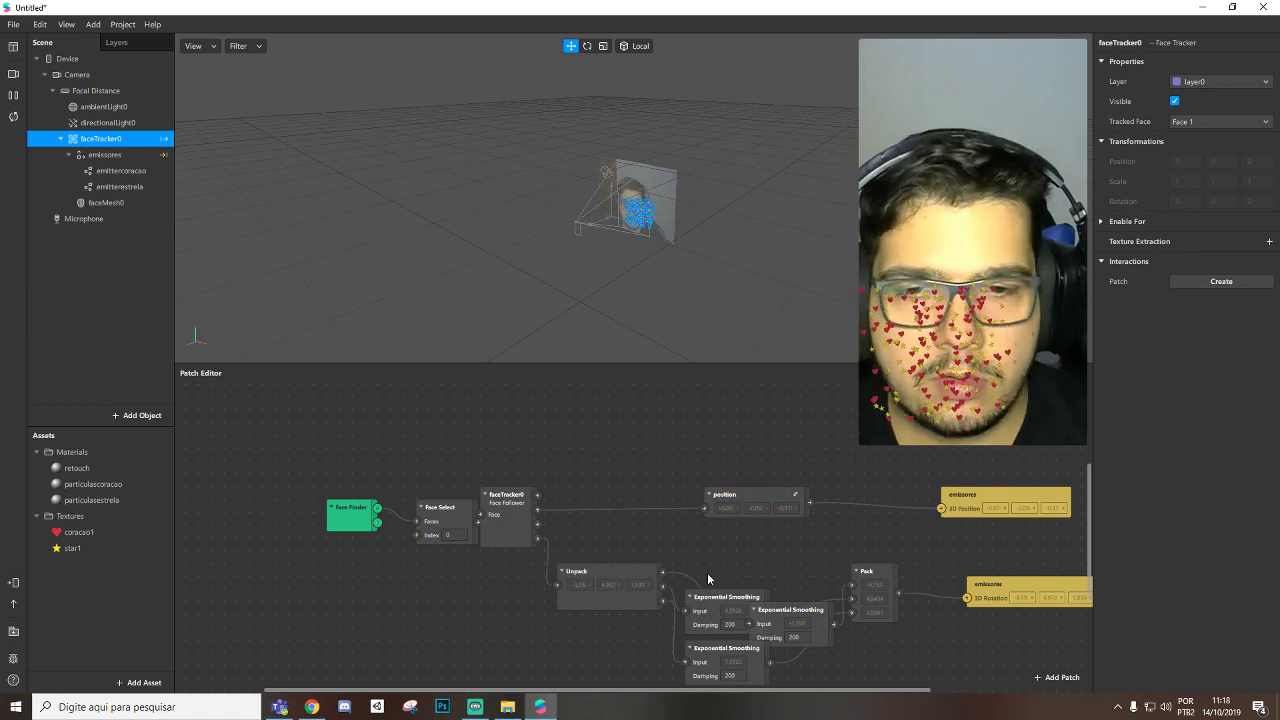
scroll(866, 624, "down", 1)
left_click_drag(930, 636, 632, 542)
right_click(613, 520)
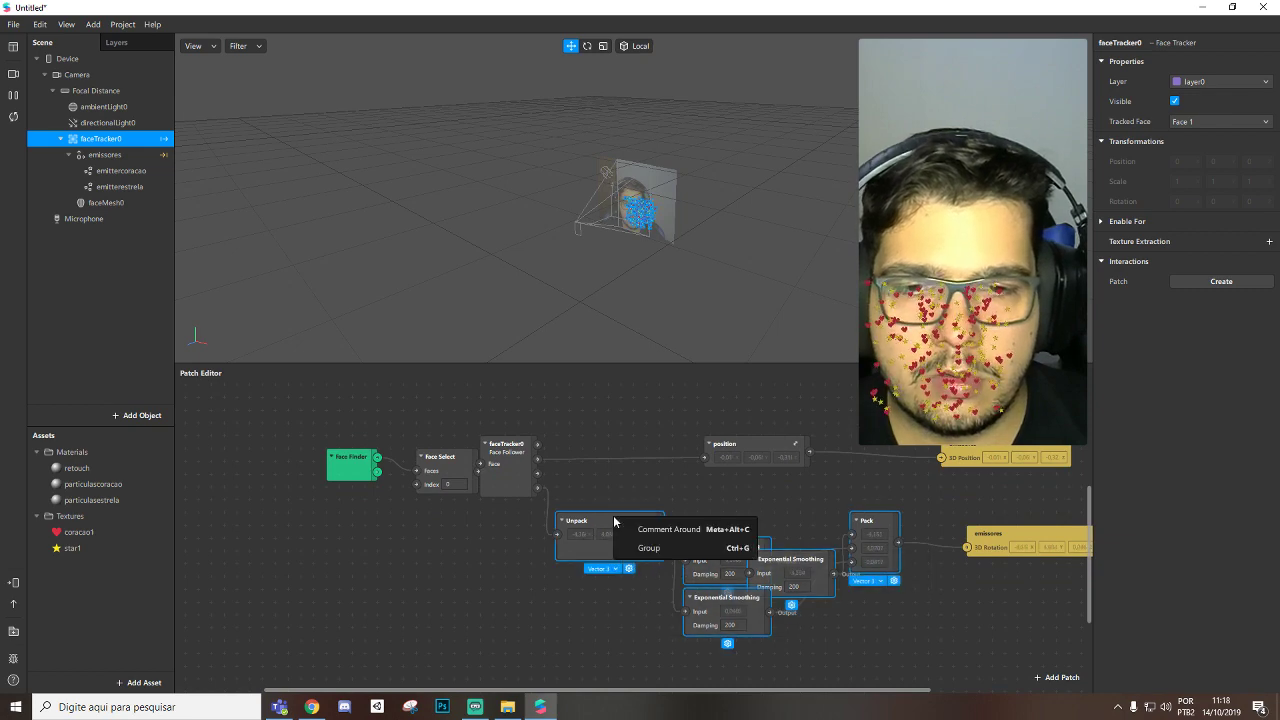
left_click(818, 518)
Rename the position group as smooth.
left_click(748, 450)
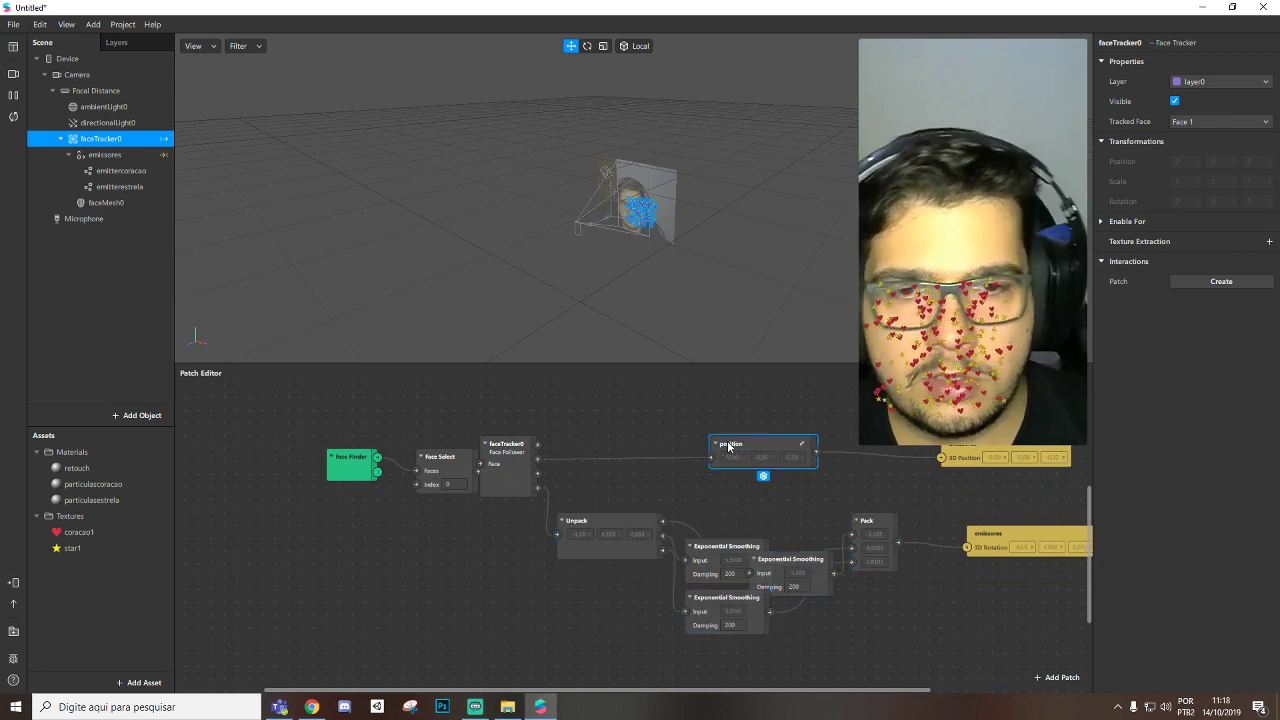
double_click(728, 444)
key("BackSpace")
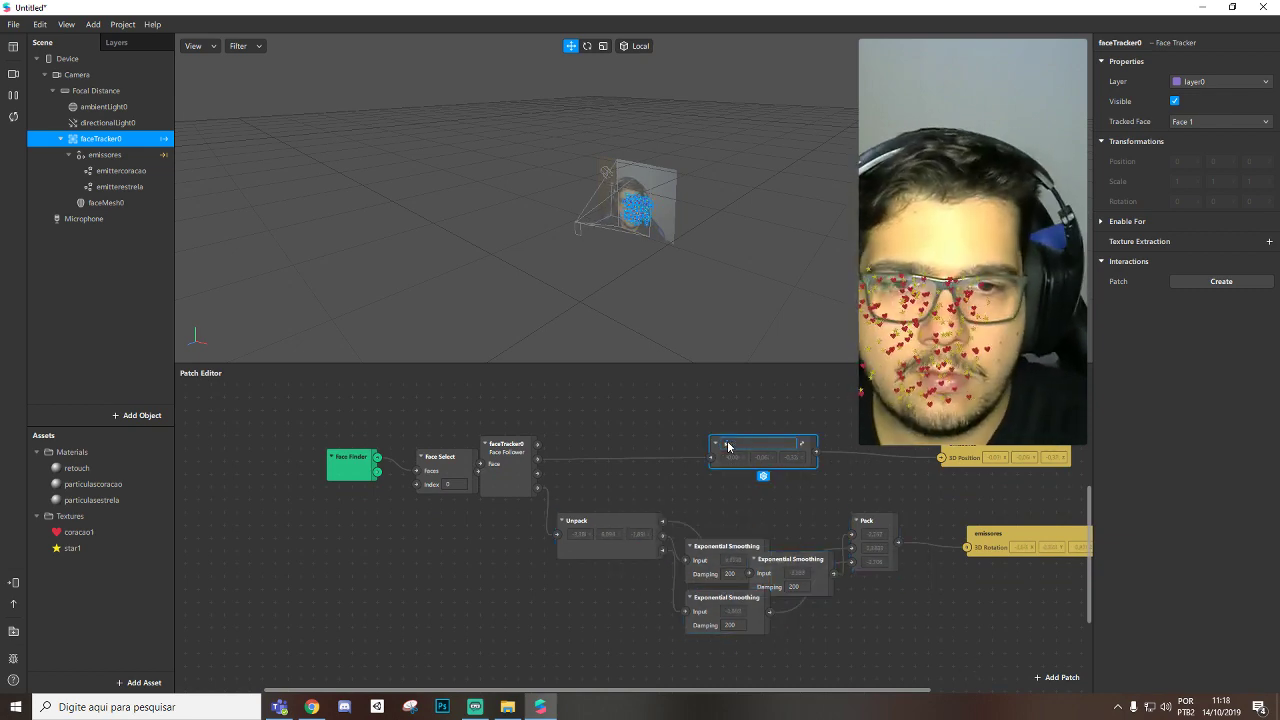
Group the Unpack, three Exponential Smoothing and Pack patches of the rotation chain, naming the group smooth.
left_click_drag(877, 634, 548, 505)
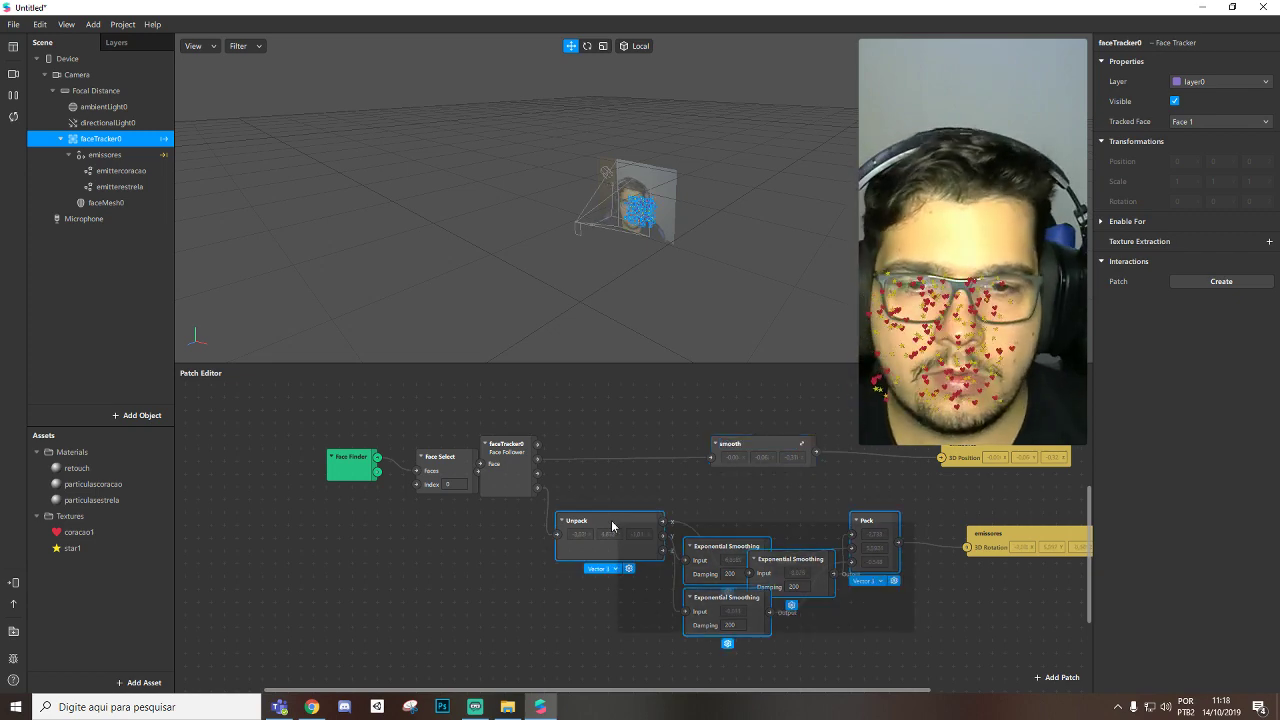
right_click(615, 524)
left_click(745, 550)
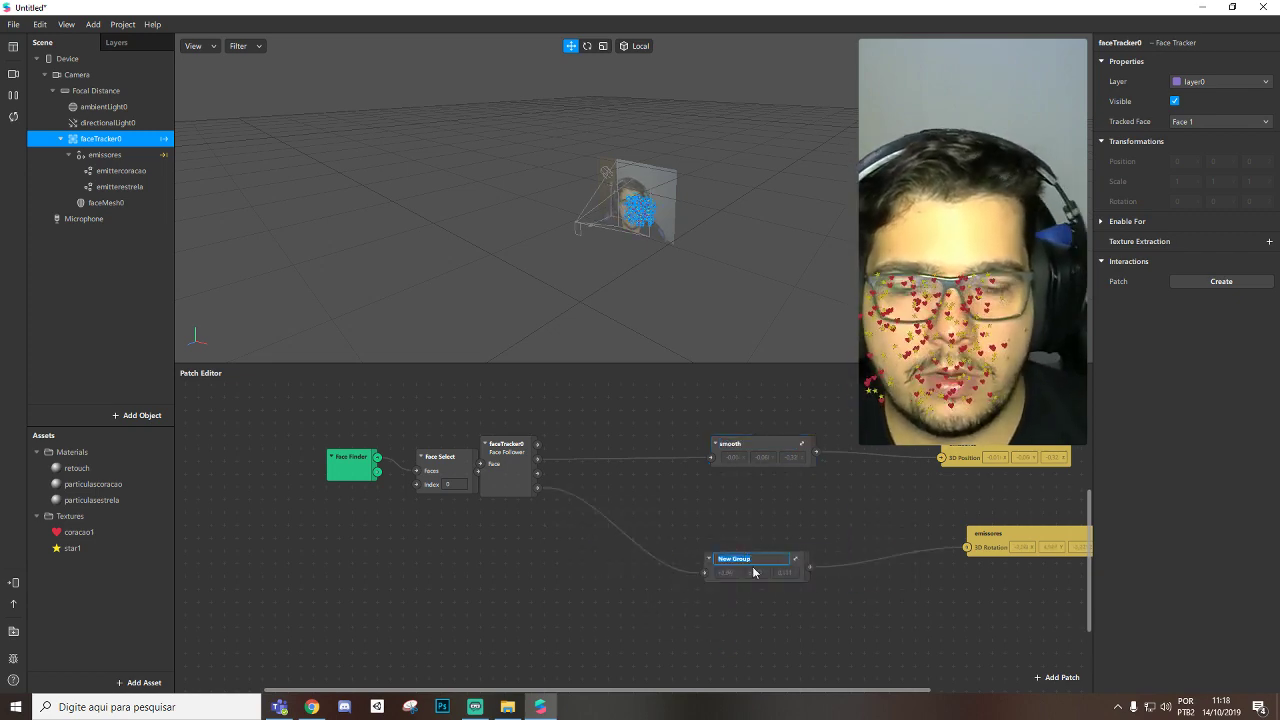
type("smooth")
key("Return")
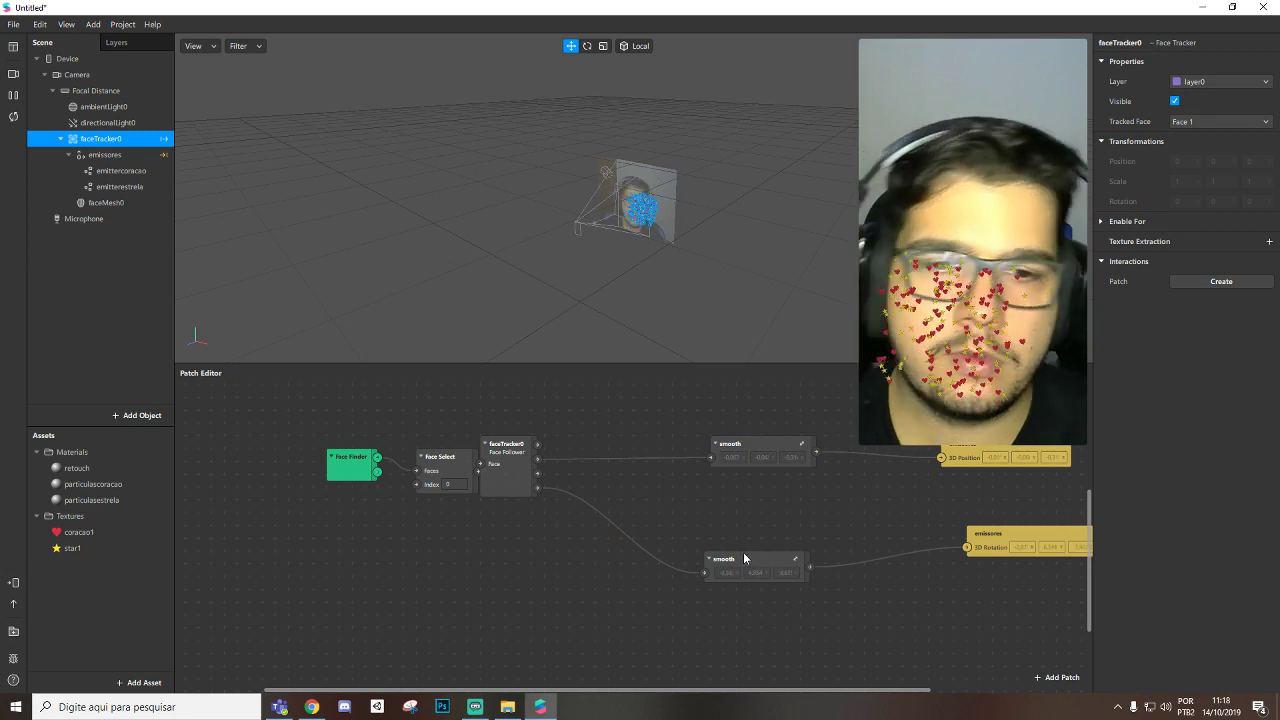
Move the rotation smooth group and its emissores 3D Rotation patch up beneath the position chain, and bring the 3D Position patch closer.
left_click_drag(743, 558, 764, 503)
left_click_drag(1031, 533, 952, 503)
scroll(812, 589, "up", 1)
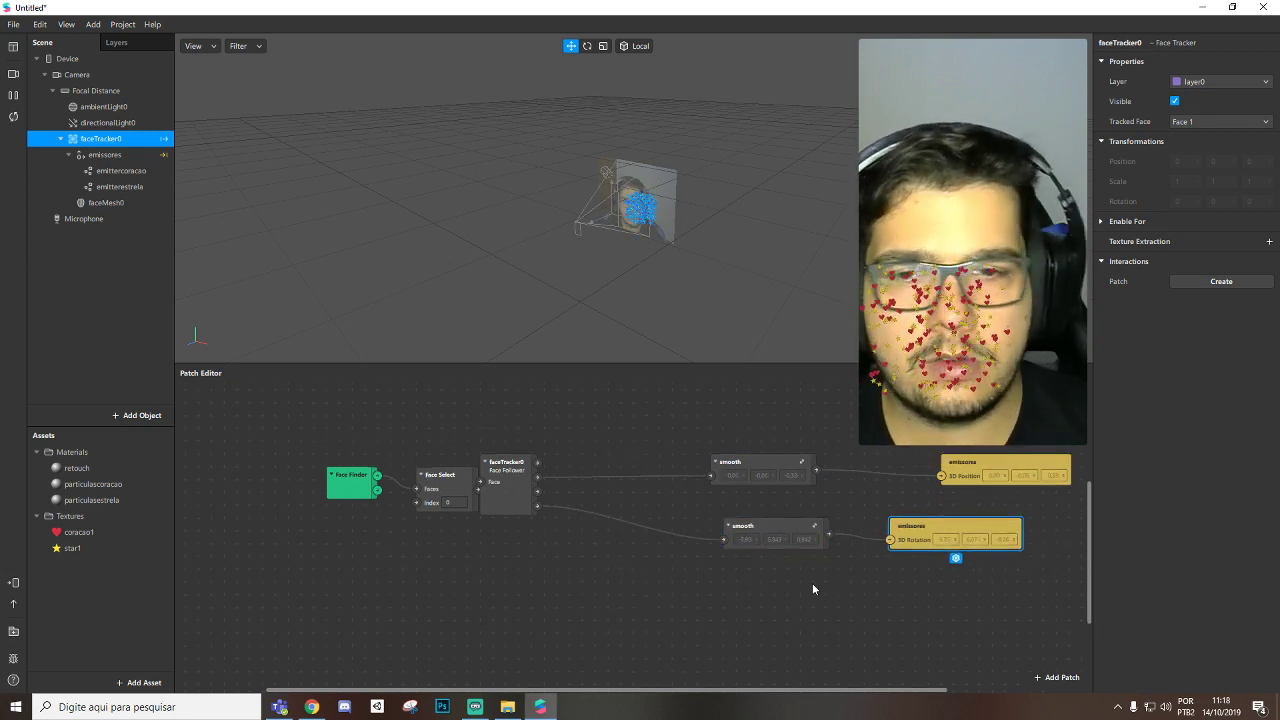
scroll(813, 585, "up", 2)
left_click_drag(746, 563, 720, 550)
left_click_drag(929, 560, 967, 560)
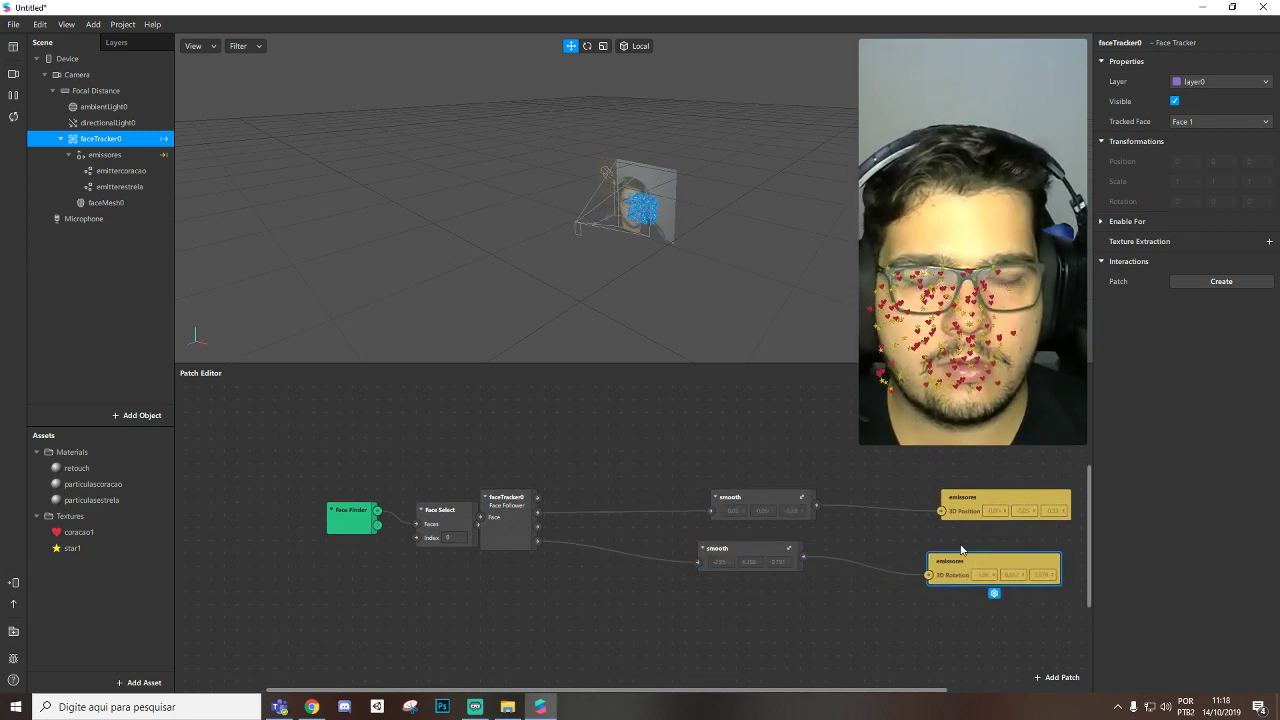
left_click_drag(972, 497, 933, 497)
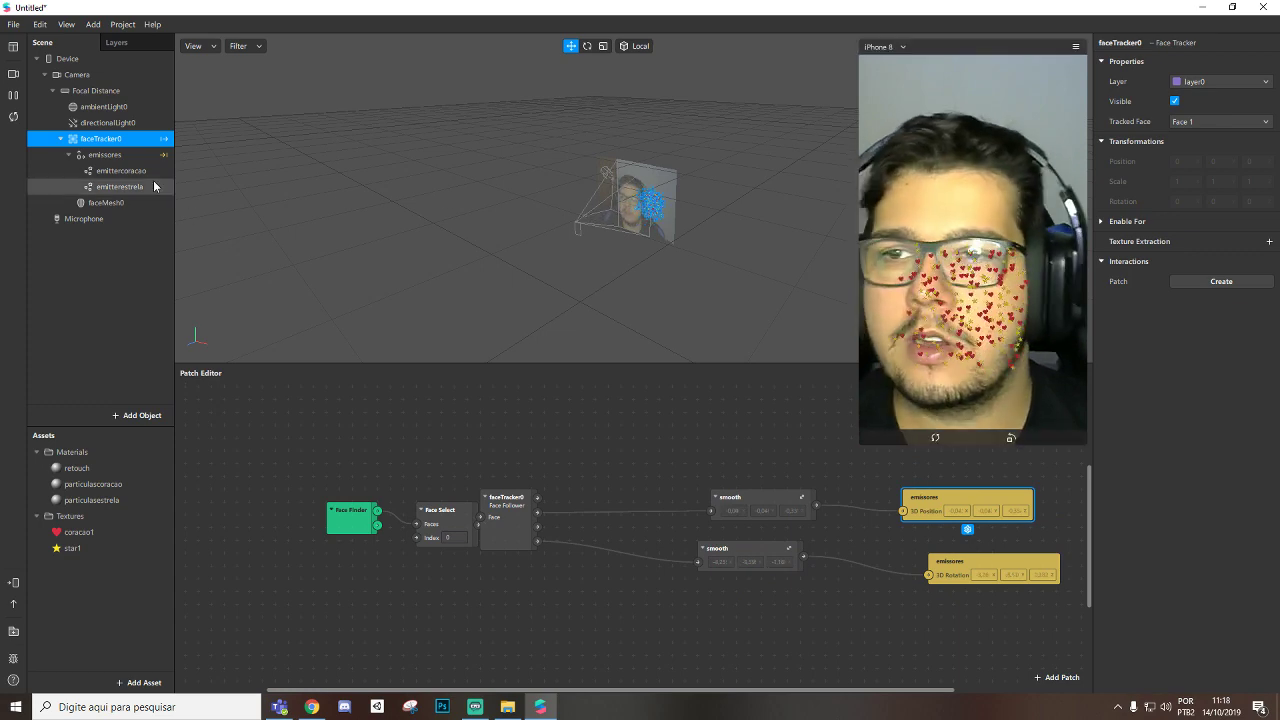
Set the Z position of emittercoracao and emitterestrela together to 0,05.
left_click(125, 171)
left_click(118, 187, "ctrl")
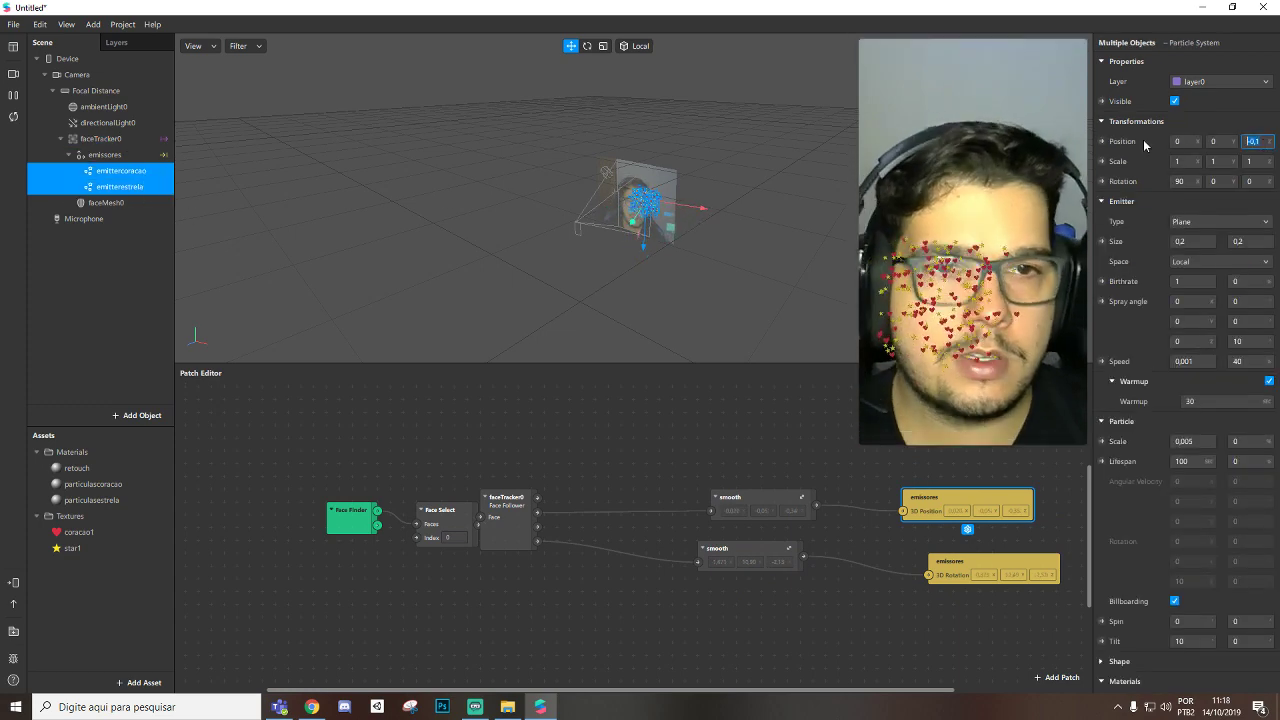
type("0")
key("Return")
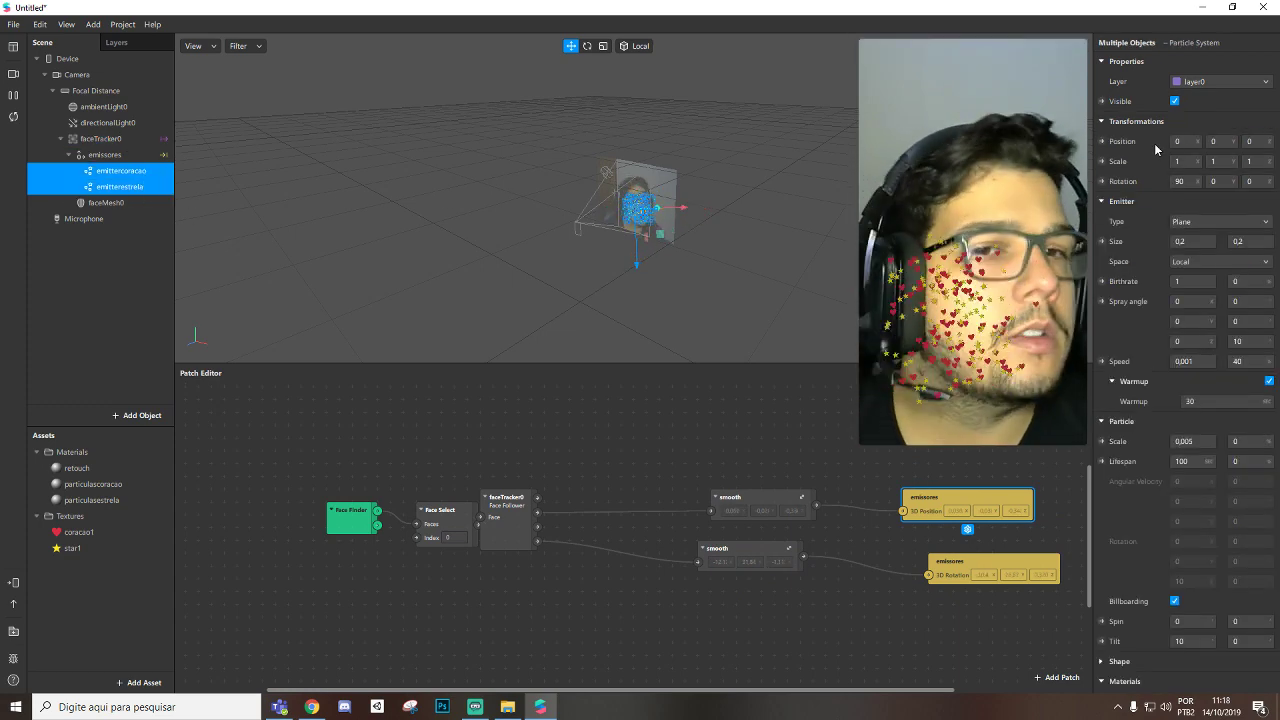
type(",1")
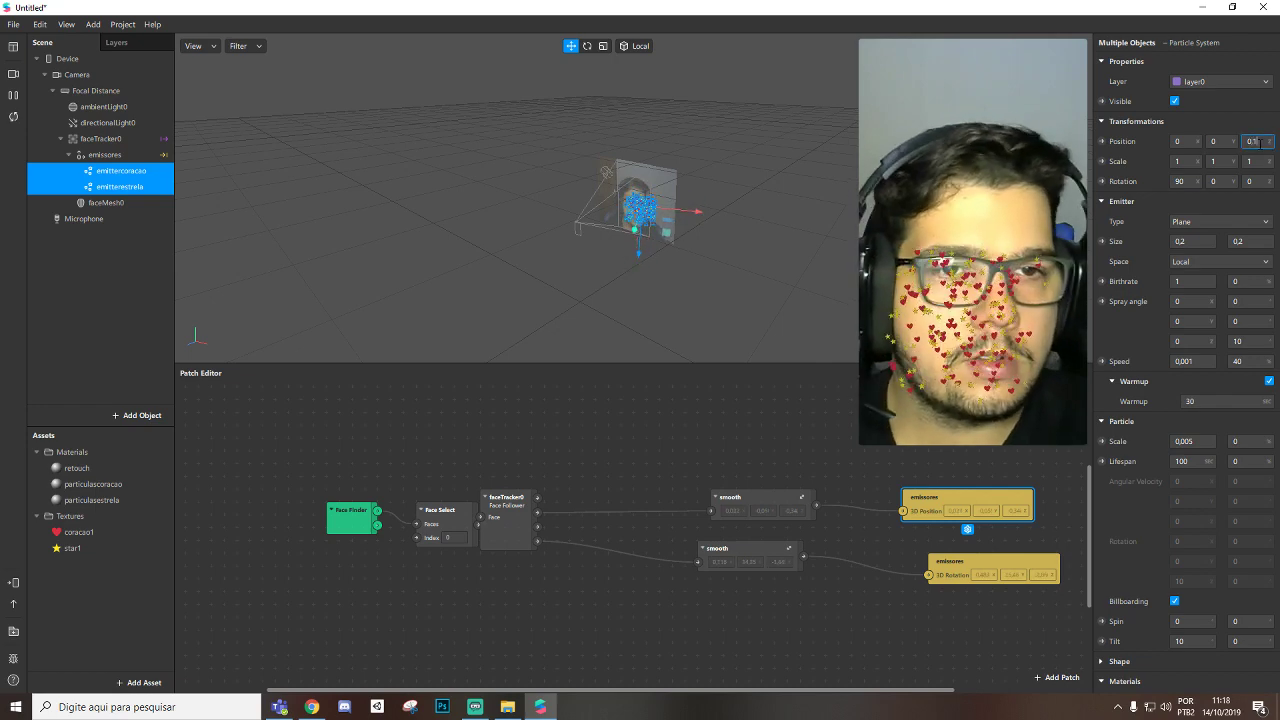
left_click(1260, 144)
type("0,05")
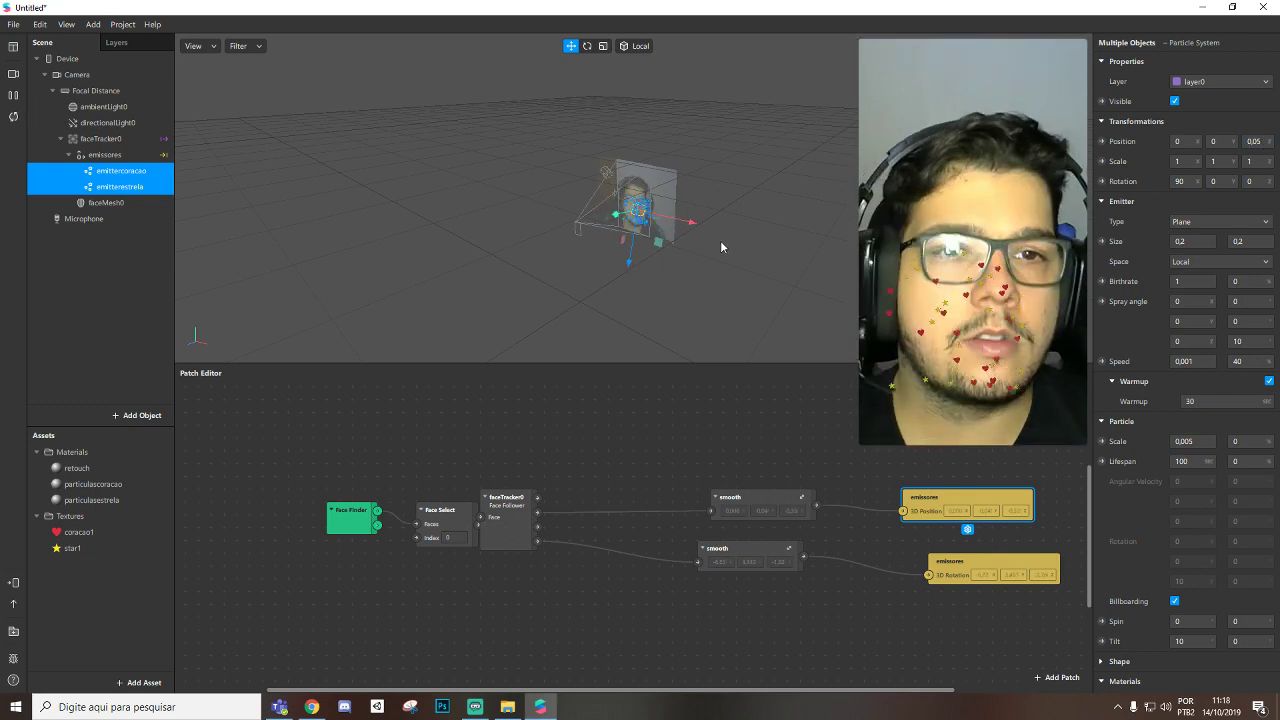
Set the emitter size of both particle systems to 0,3 by 0,3.
left_click(1199, 242)
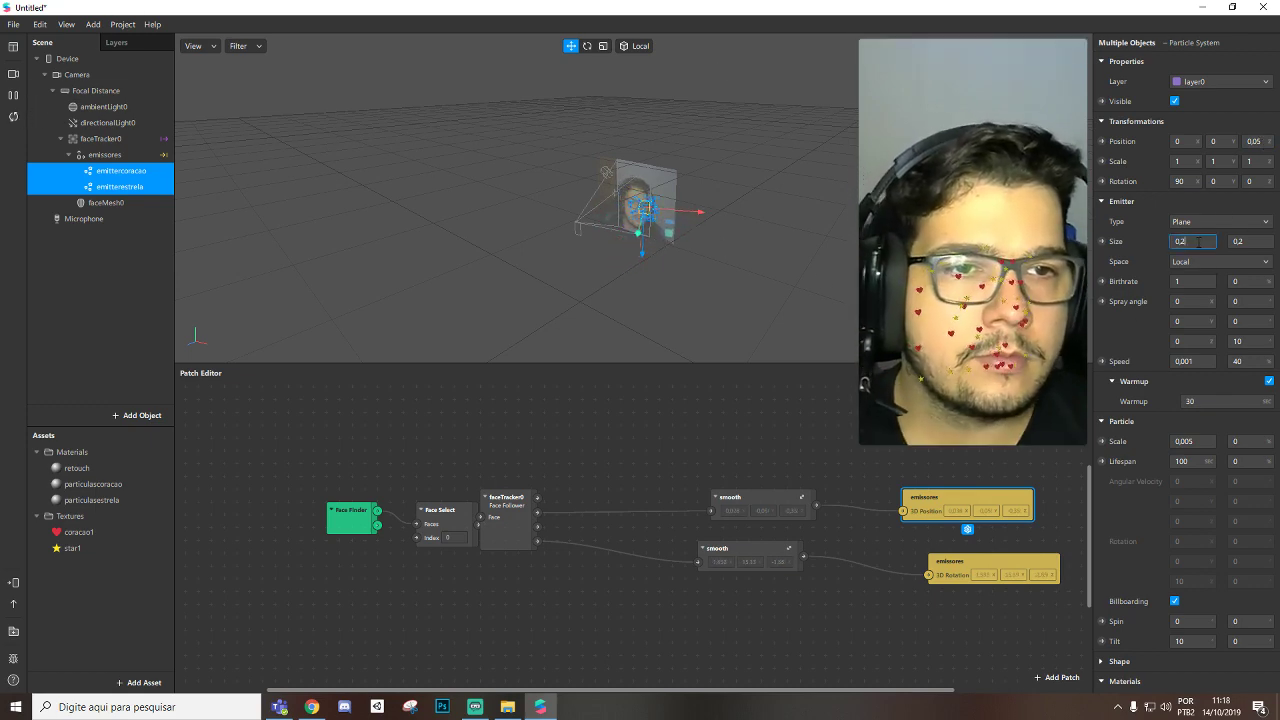
type("0,3")
key("Return")
left_click(1246, 242)
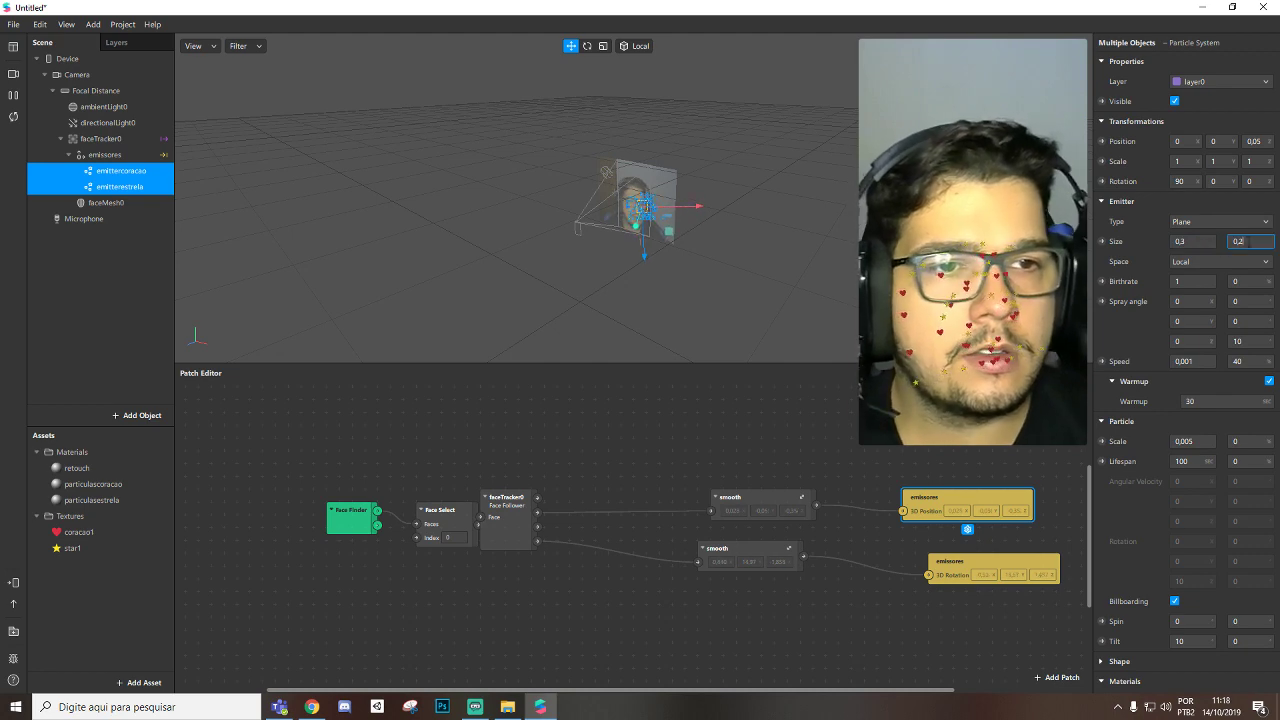
type("0,3")
key("Return")
Enlarge the emitter size of both particle systems to 0,4 by 0,4.
left_click(1197, 241)
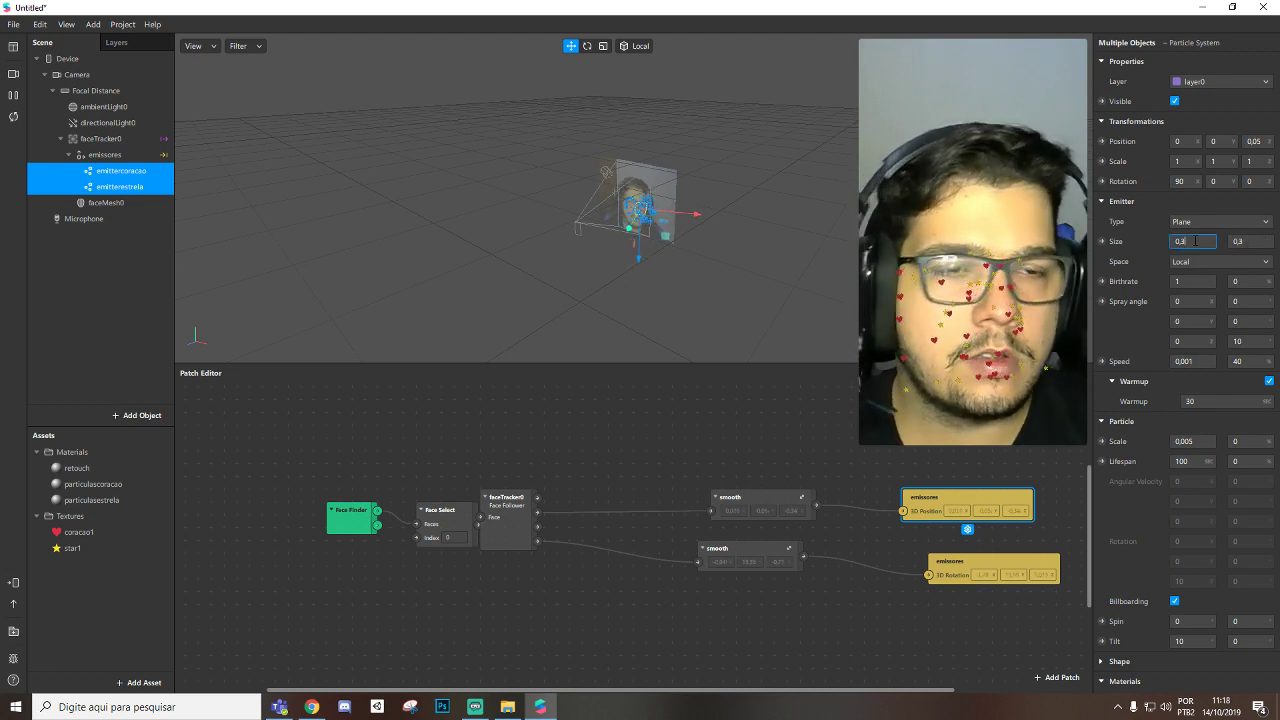
type("0,4")
key("Return")
key("BackSpace")
type("4")
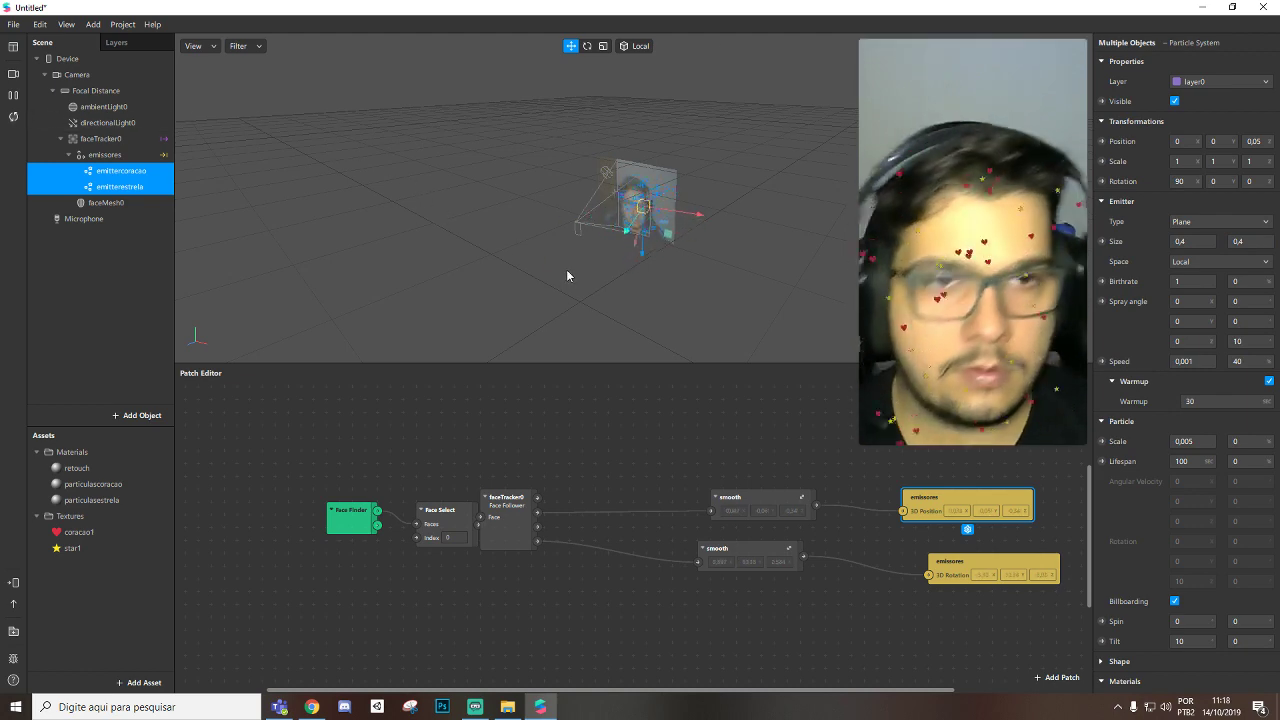
Shift the position smooth group closer to the face tracker patch, and set both emitters' Y position to 0,1.
left_click_drag(773, 492, 746, 492)
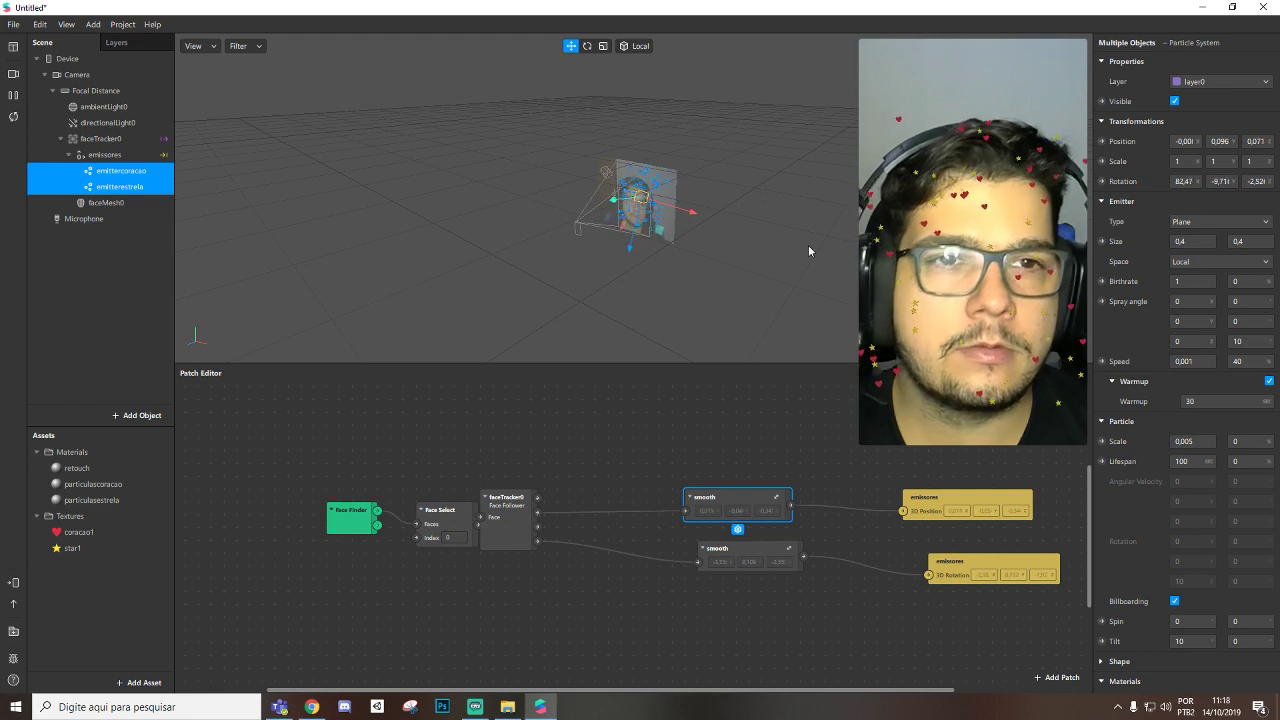
left_click(1222, 142)
type(",01")
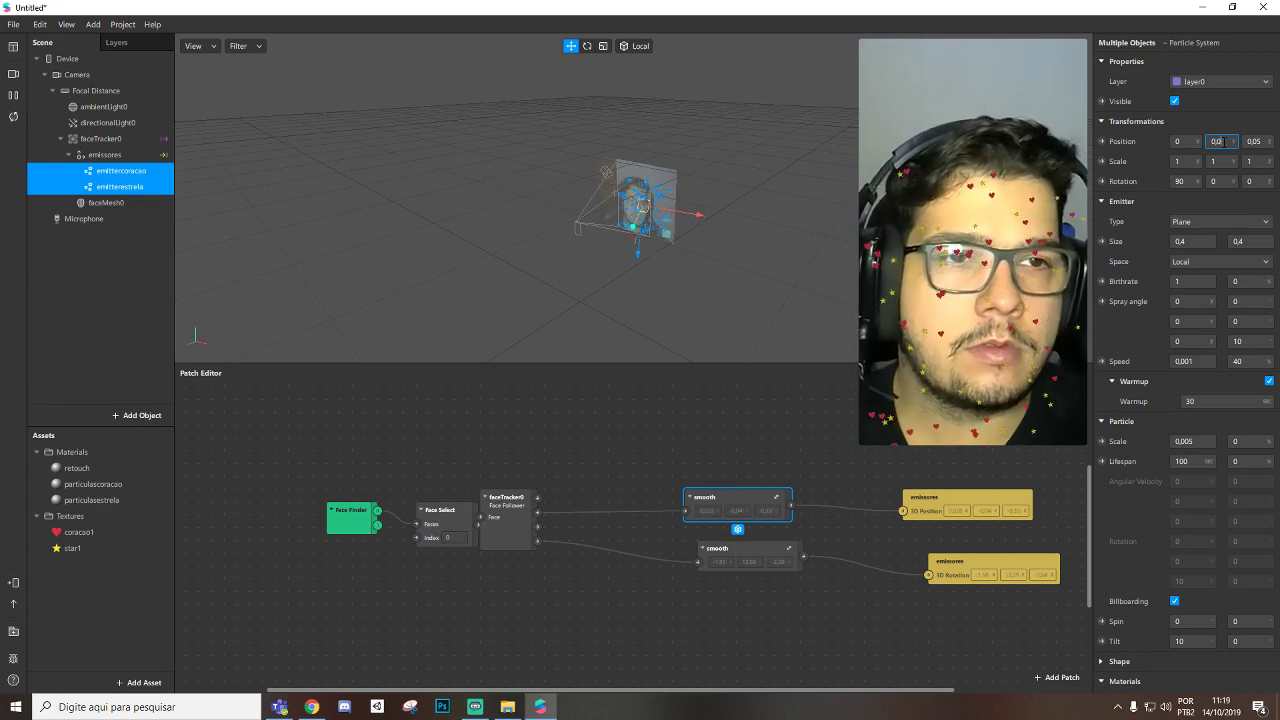
key("BackSpace")
key("BackSpace")
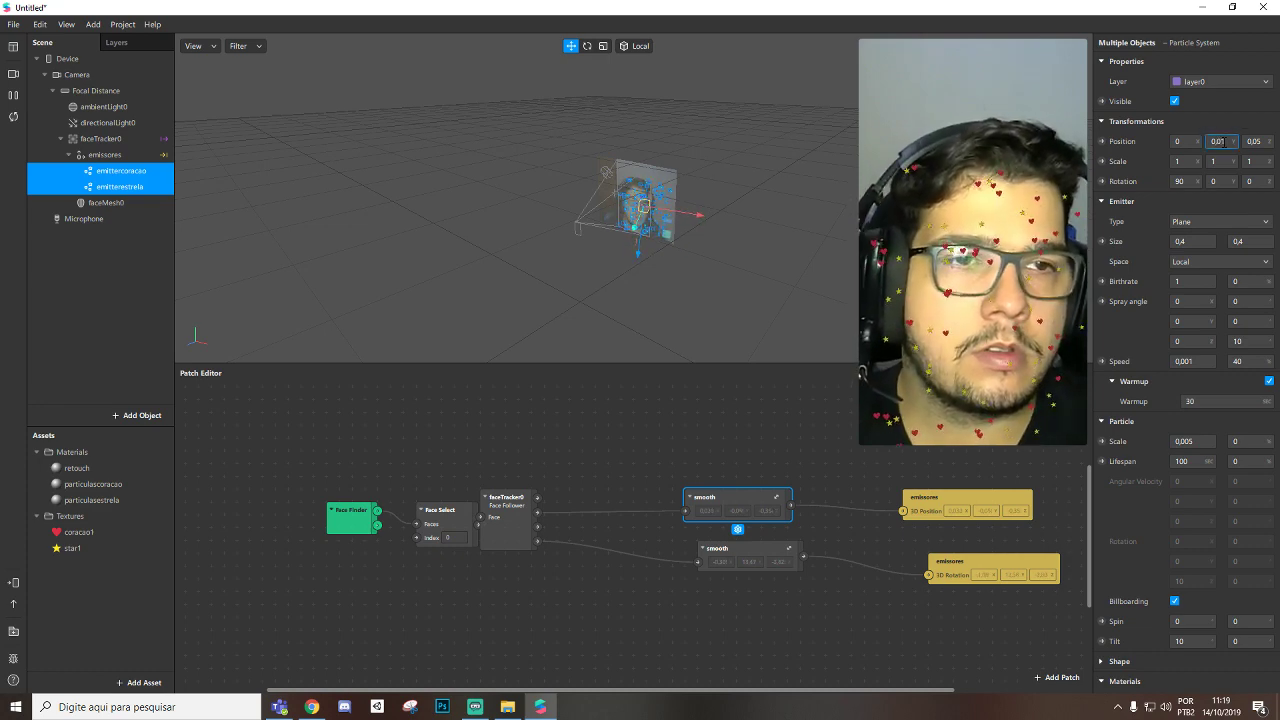
type("1")
key("Return")
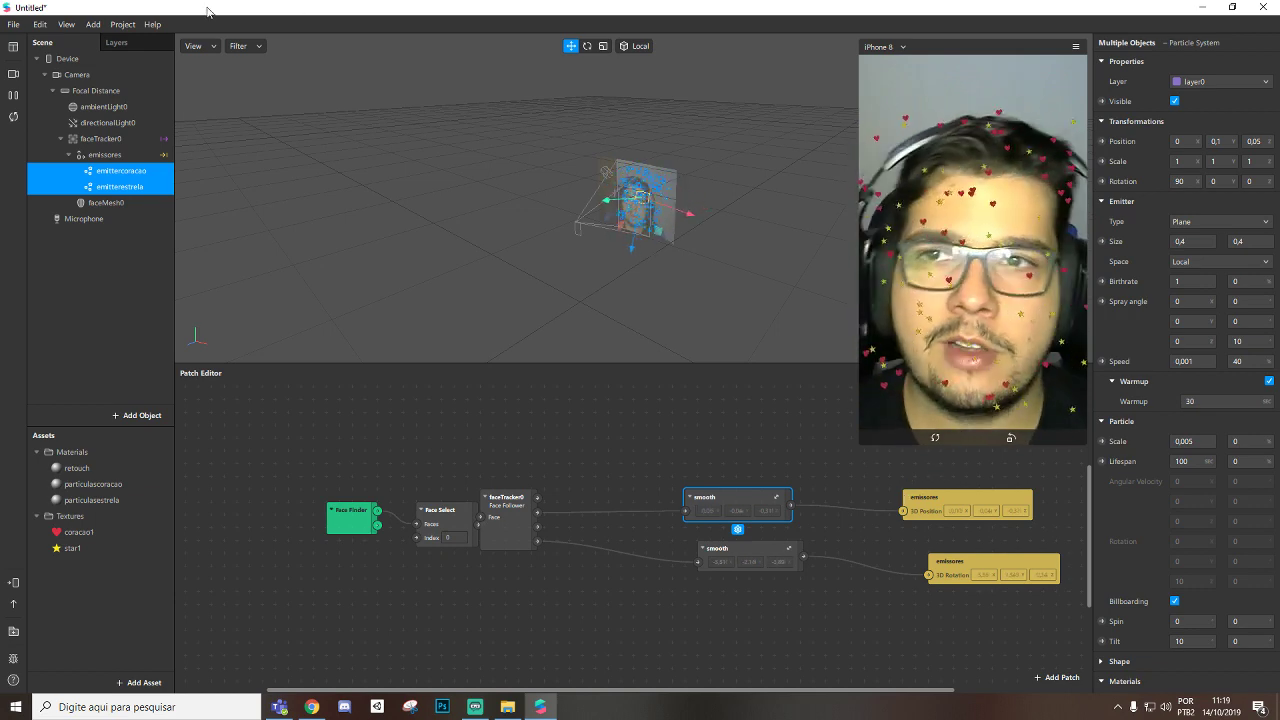
Set the Face Tracking accuracy to Standard in the project's capabilities and close the project properties.
left_click(152, 24)
mouse_move(123, 24)
left_click(140, 46)
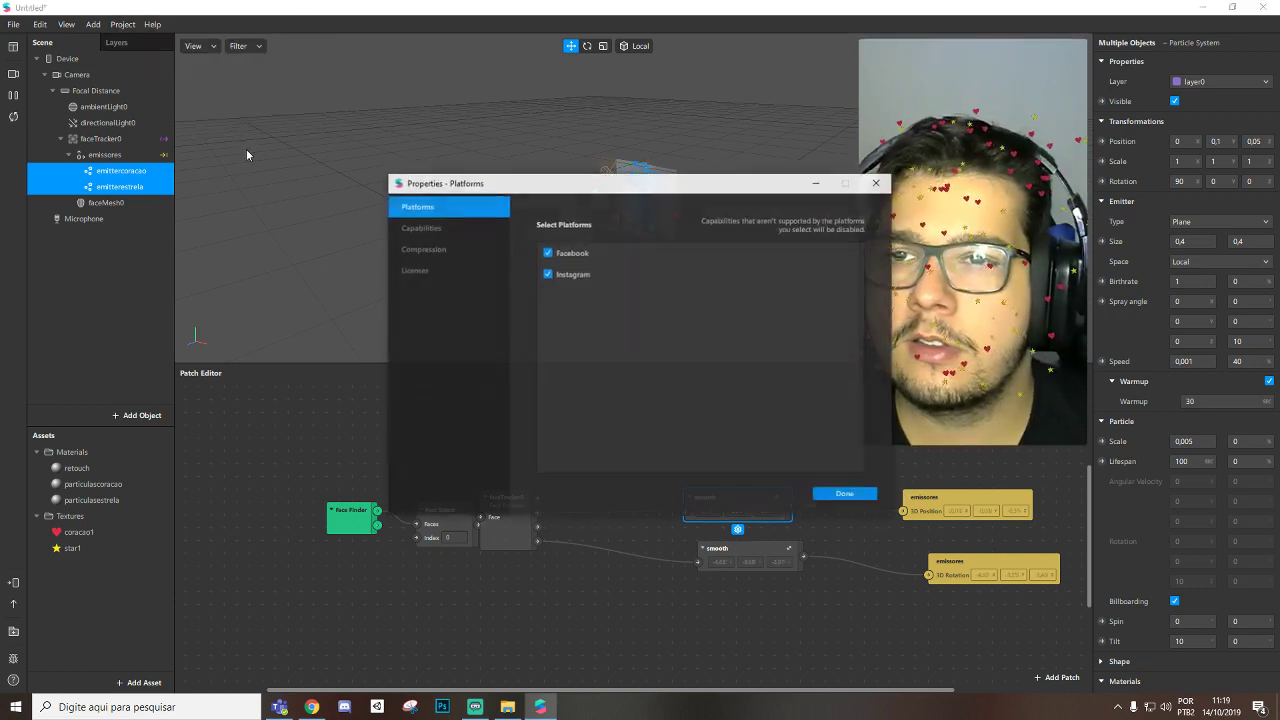
left_click(420, 228)
left_click(545, 251)
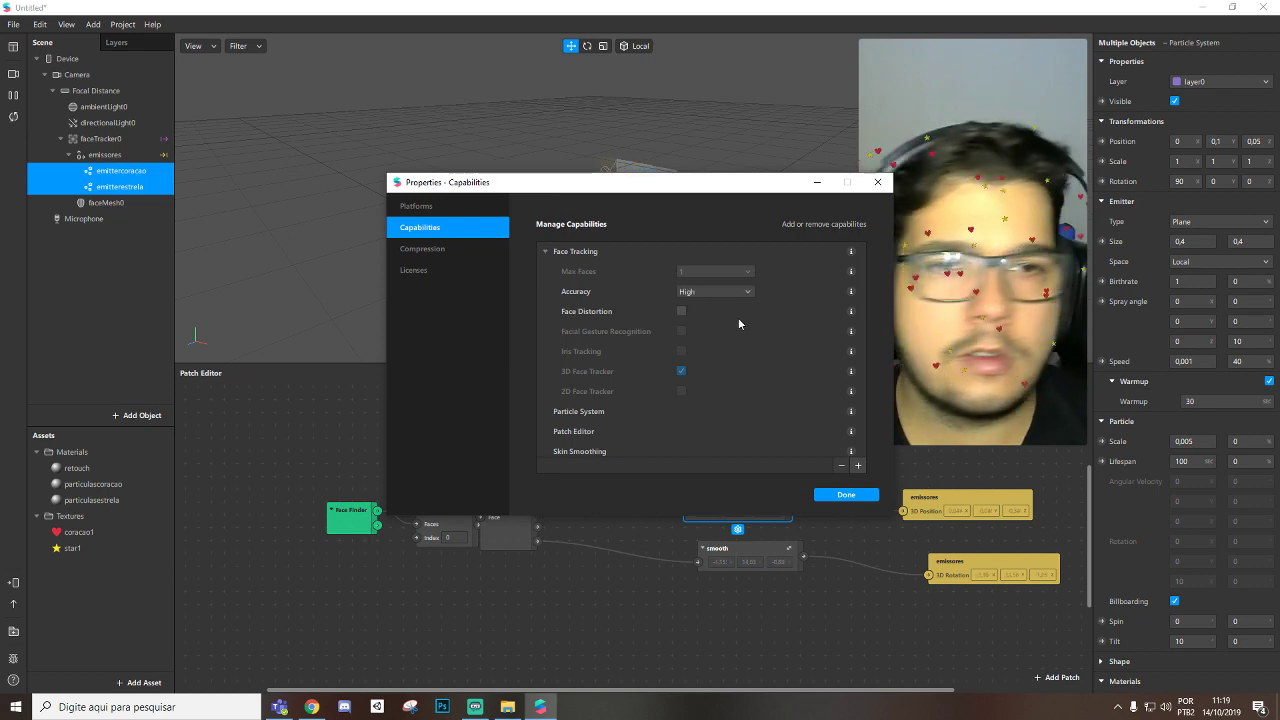
left_click(744, 292)
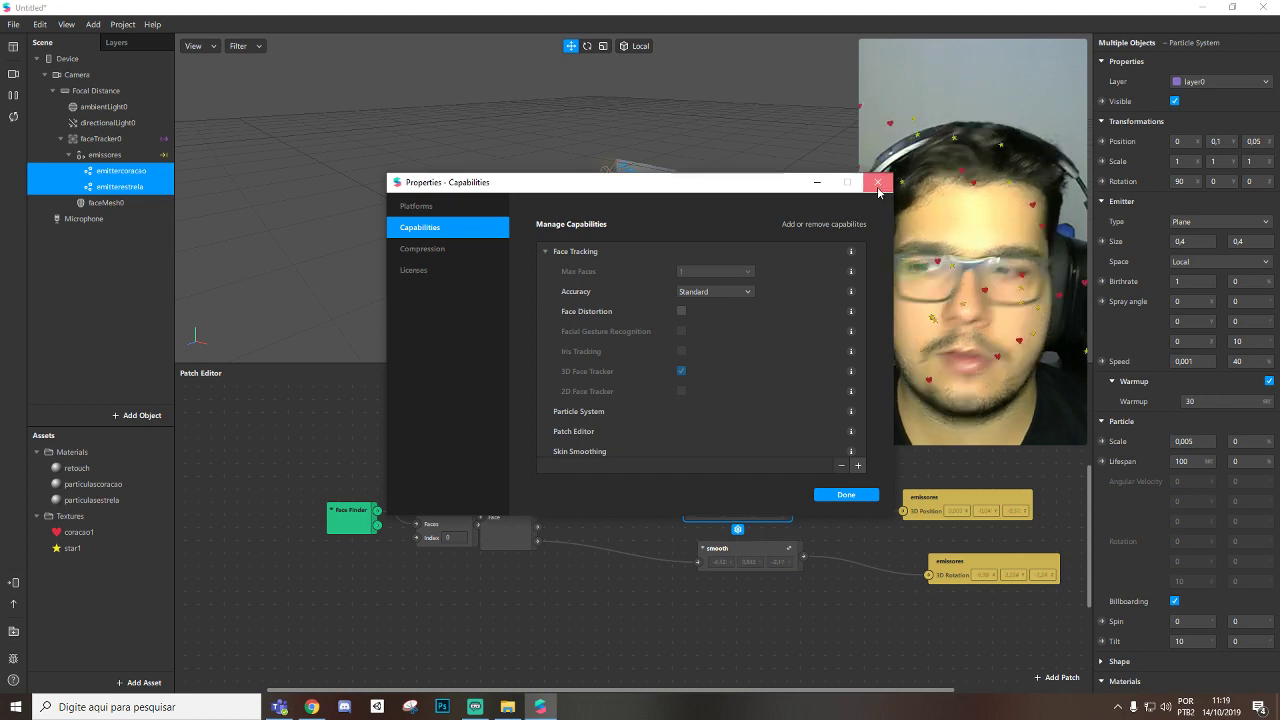
left_click(878, 184)
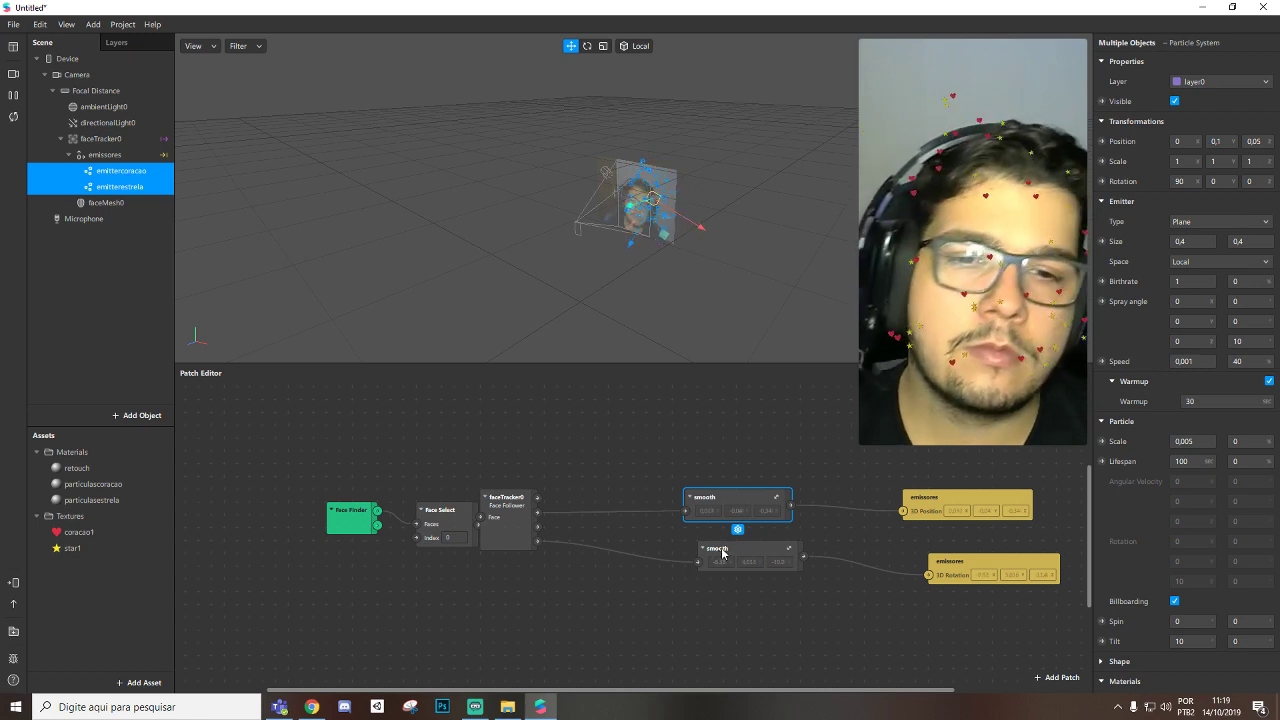
Align the two smooth groups and the two emissores patches in columns, and move the faceTracker0 patch away from Face Select.
left_click_drag(722, 552, 715, 568)
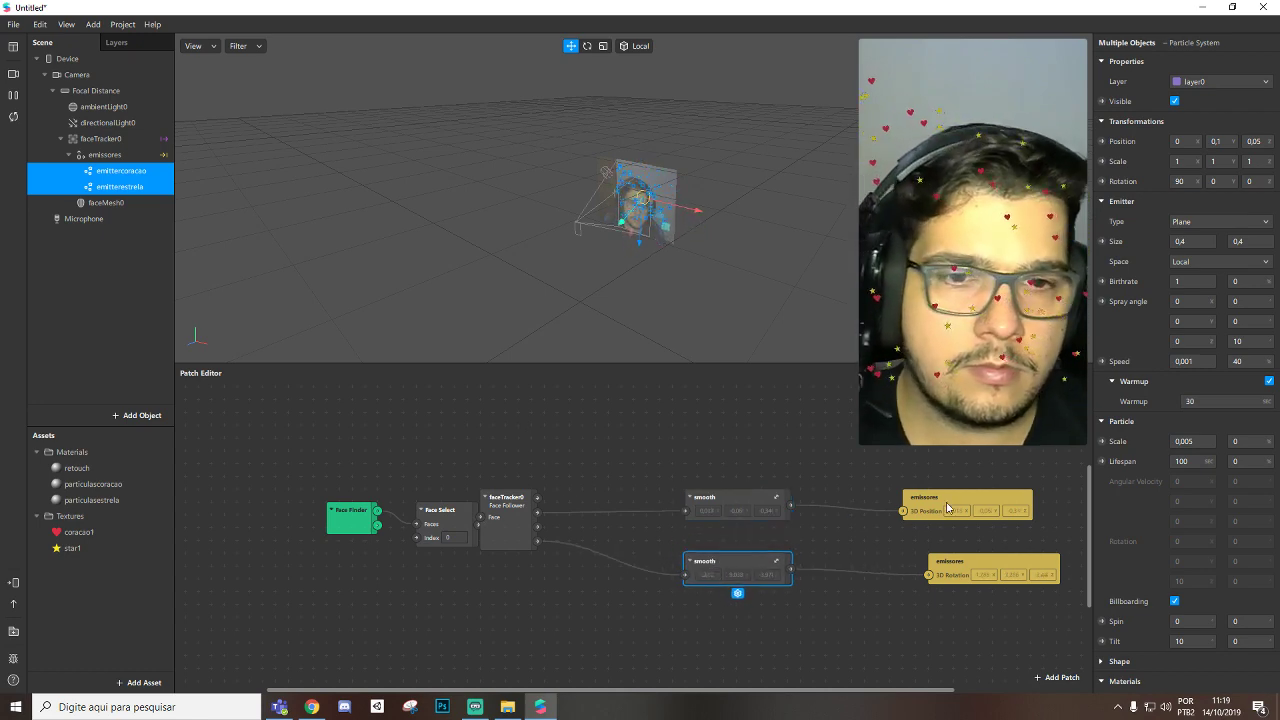
left_click_drag(947, 507, 960, 507)
left_click_drag(963, 568, 950, 568)
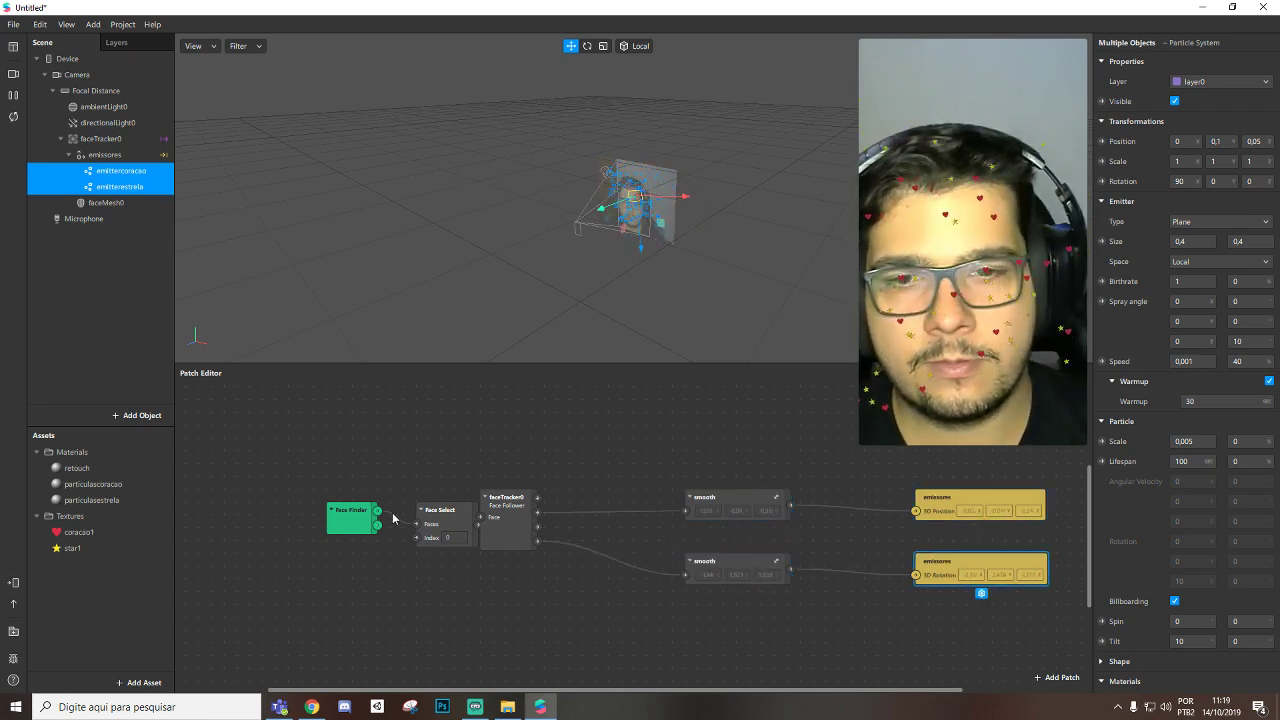
left_click_drag(505, 497, 532, 484)
left_click(587, 449)
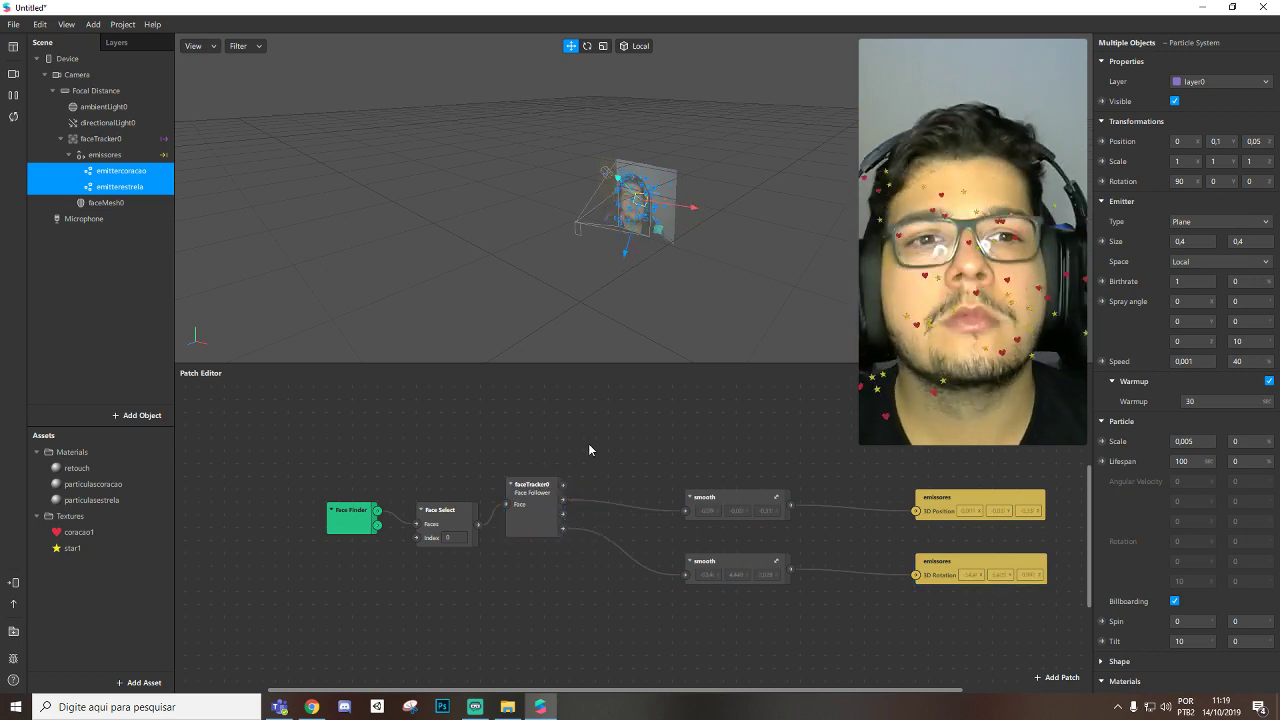
Select the particulascoracao and particulasestrela materials together and set their blend mode to Add.
left_click(98, 484)
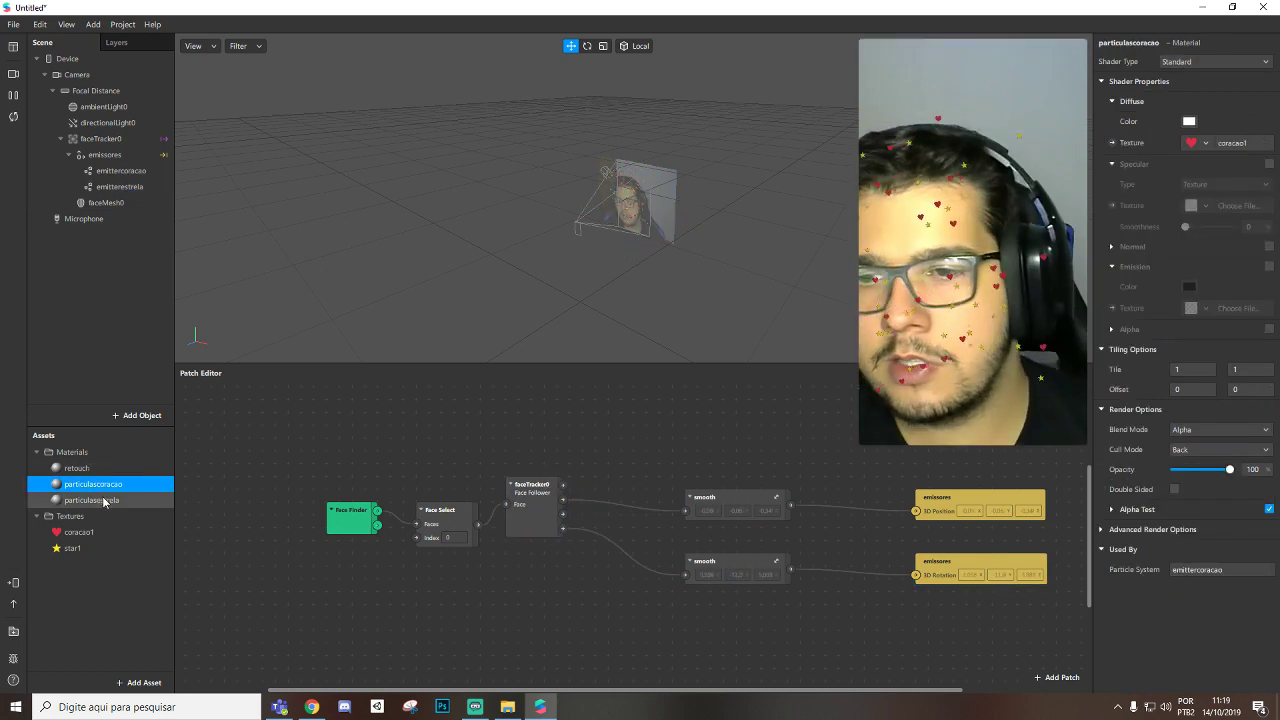
left_click(104, 500, "shift")
left_click(1221, 430)
left_click(1190, 445)
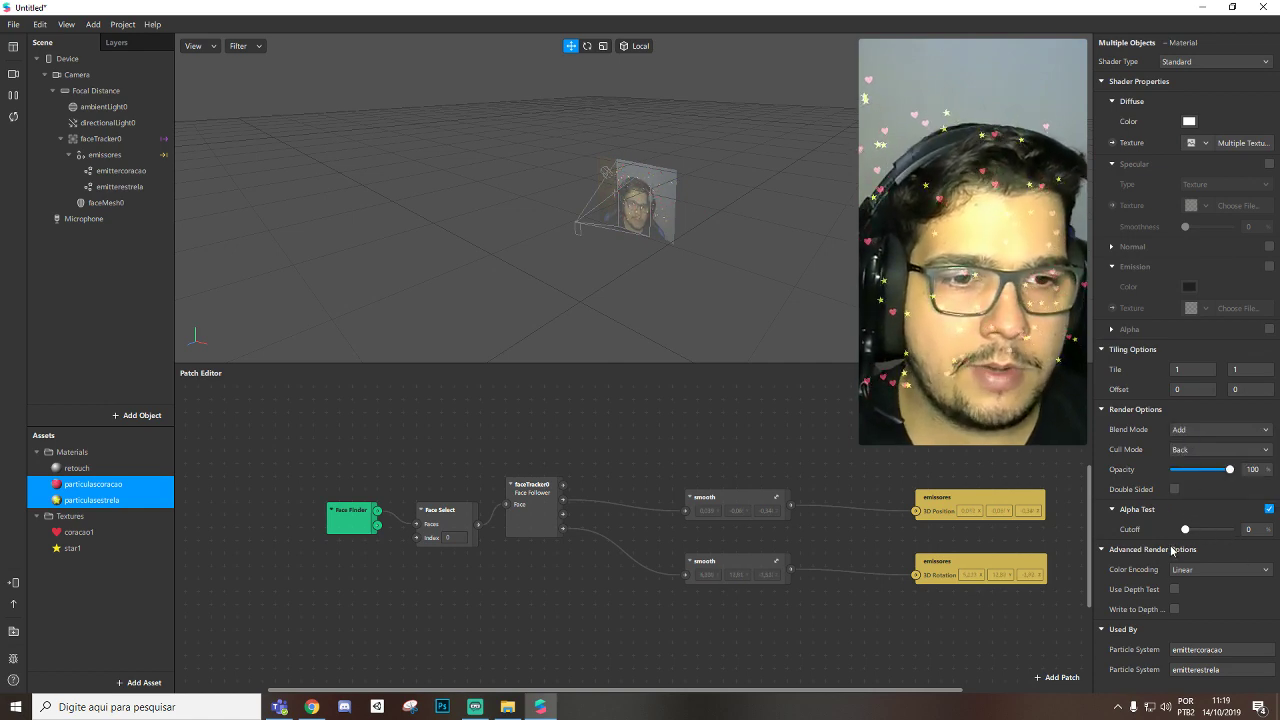
Change the blend mode of both particle materials to Screen.
left_click(1200, 430)
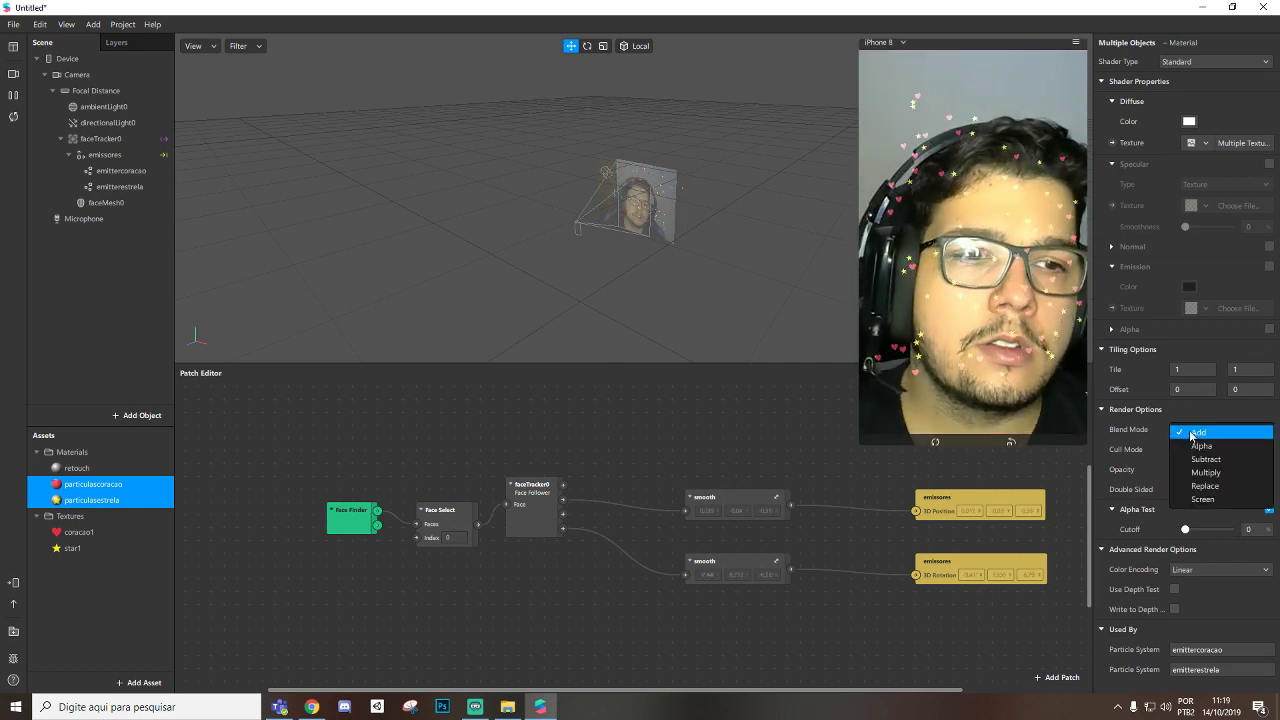
left_click(1188, 430)
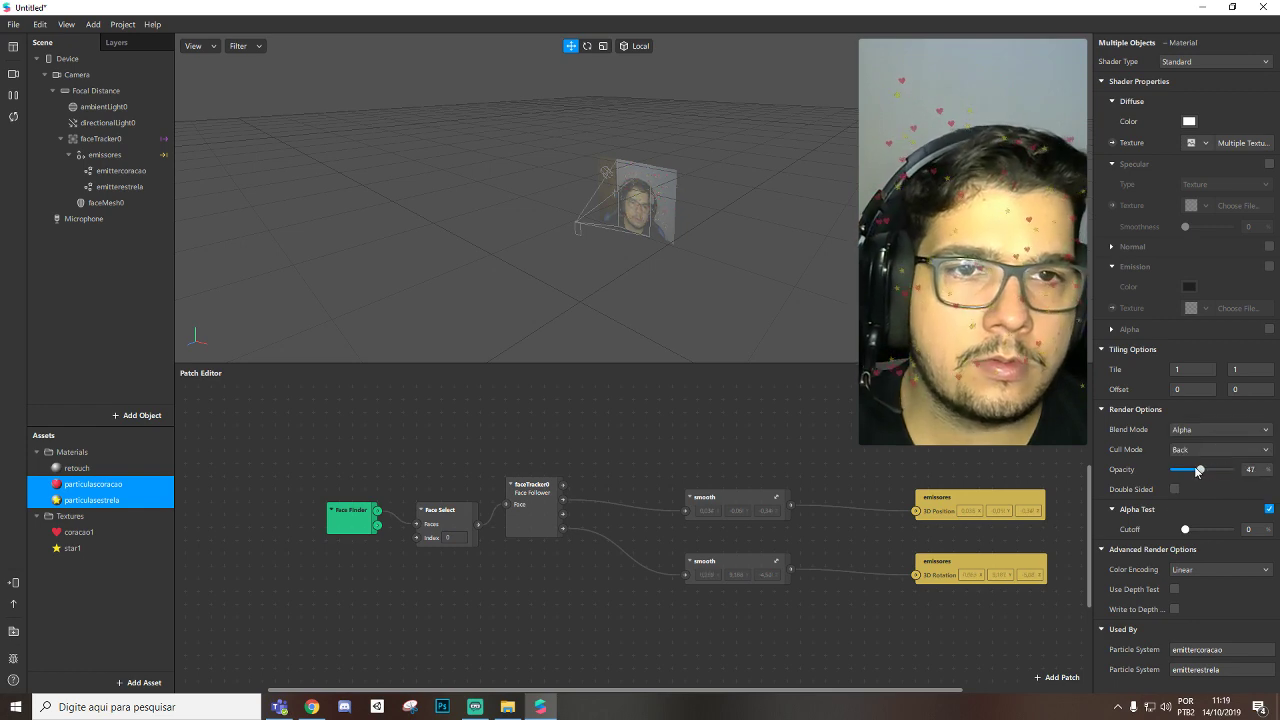
left_click(1203, 430)
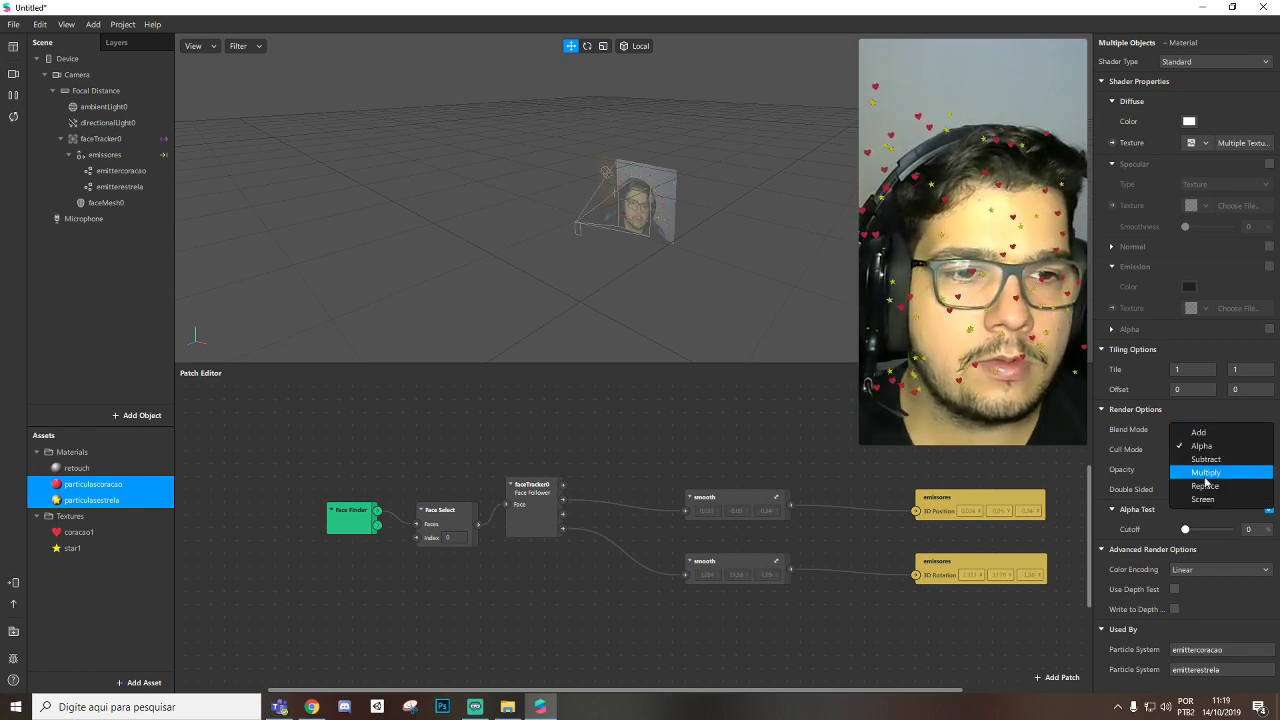
left_click(1210, 500)
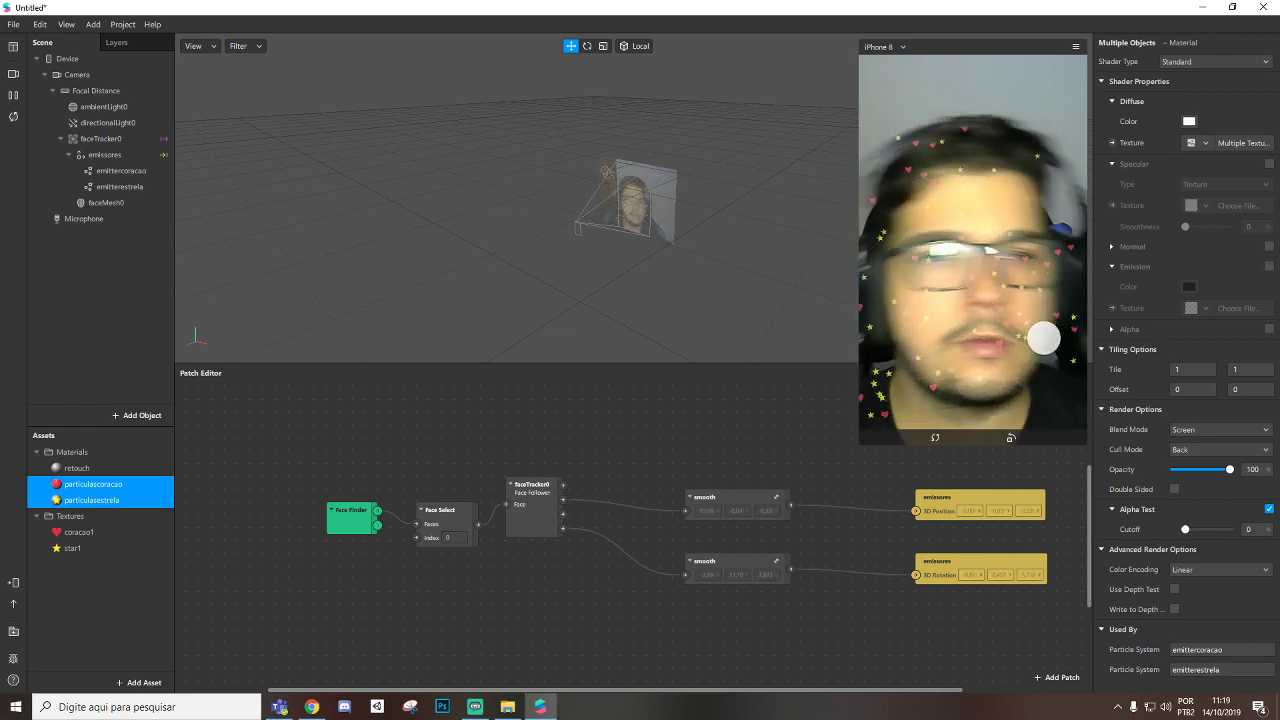
Open the smooth group feeding the emitters' 3D Position, examine the Damping of its Exponential Smoothing patches, and return to the main graph.
left_click(775, 496)
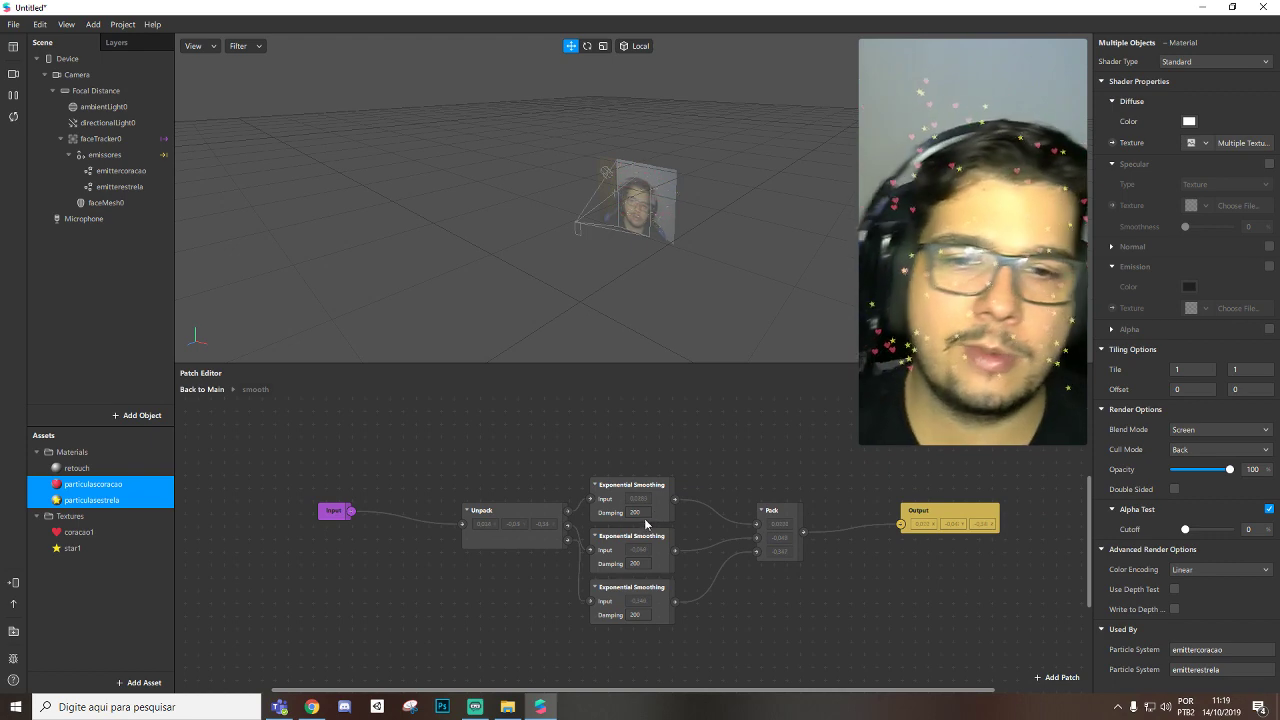
left_click(630, 514)
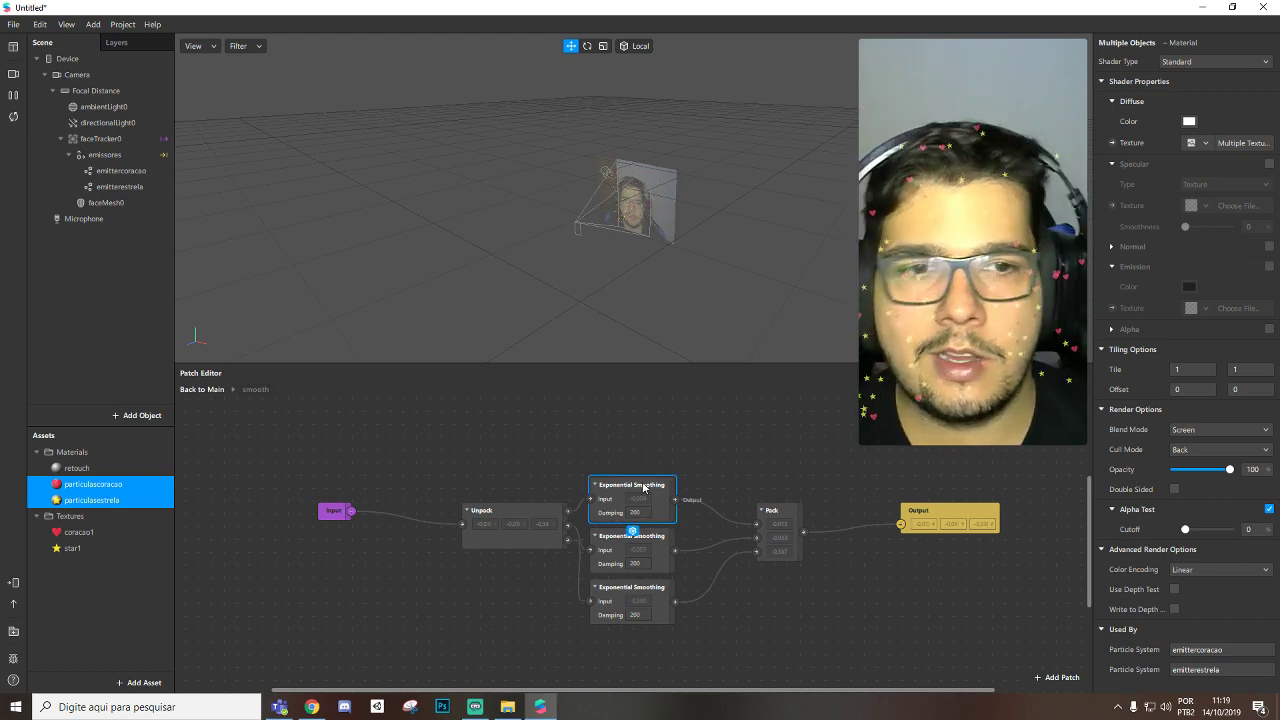
left_click_drag(643, 487, 646, 490)
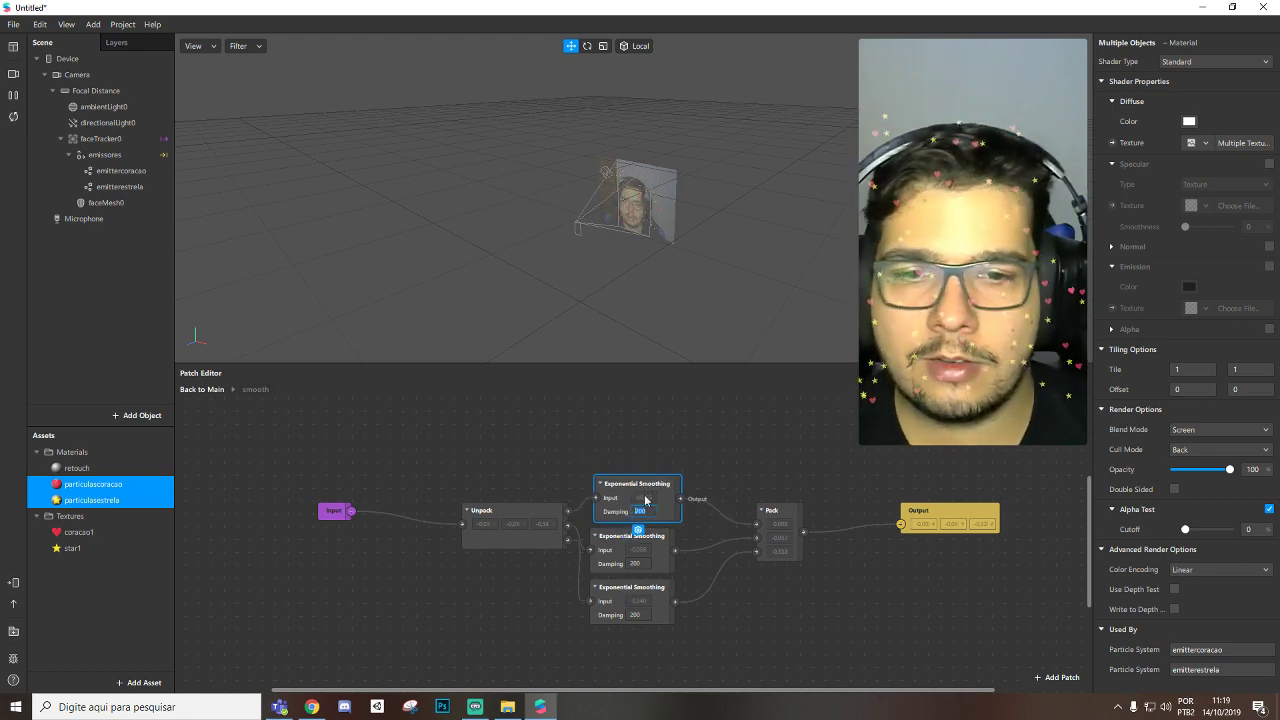
left_click(670, 484)
left_click_drag(661, 486, 651, 491)
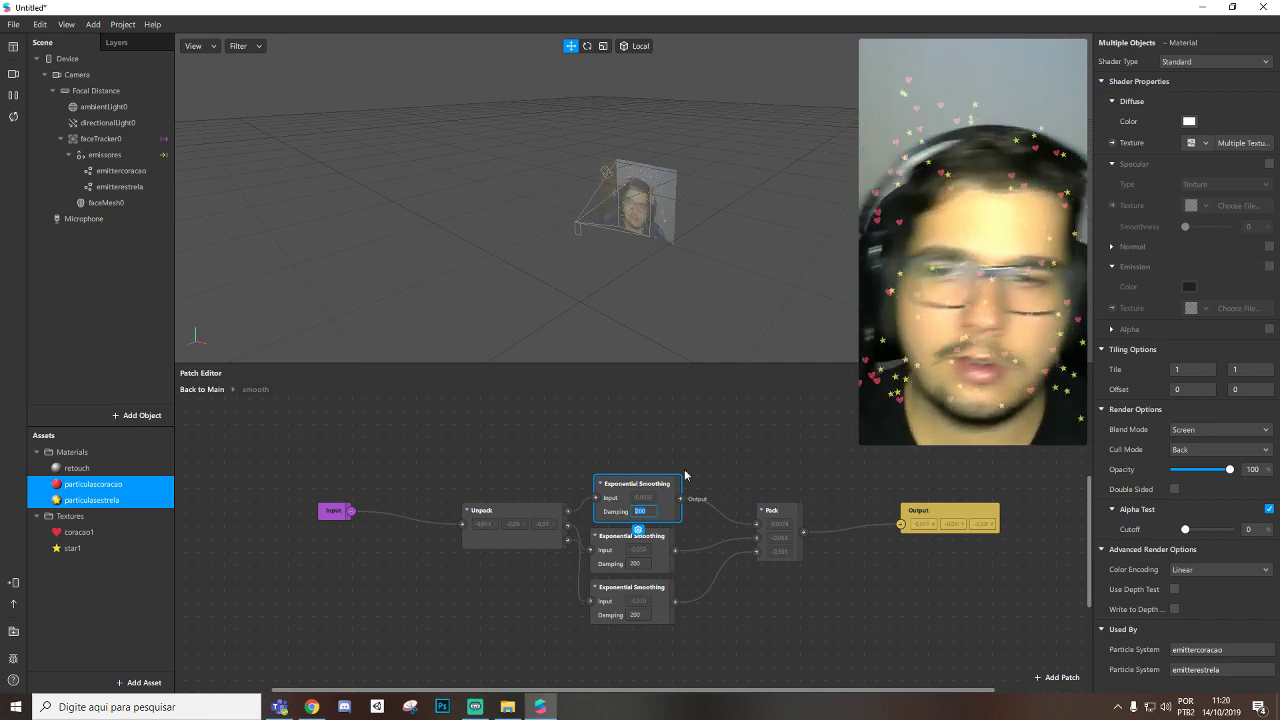
left_click(202, 389)
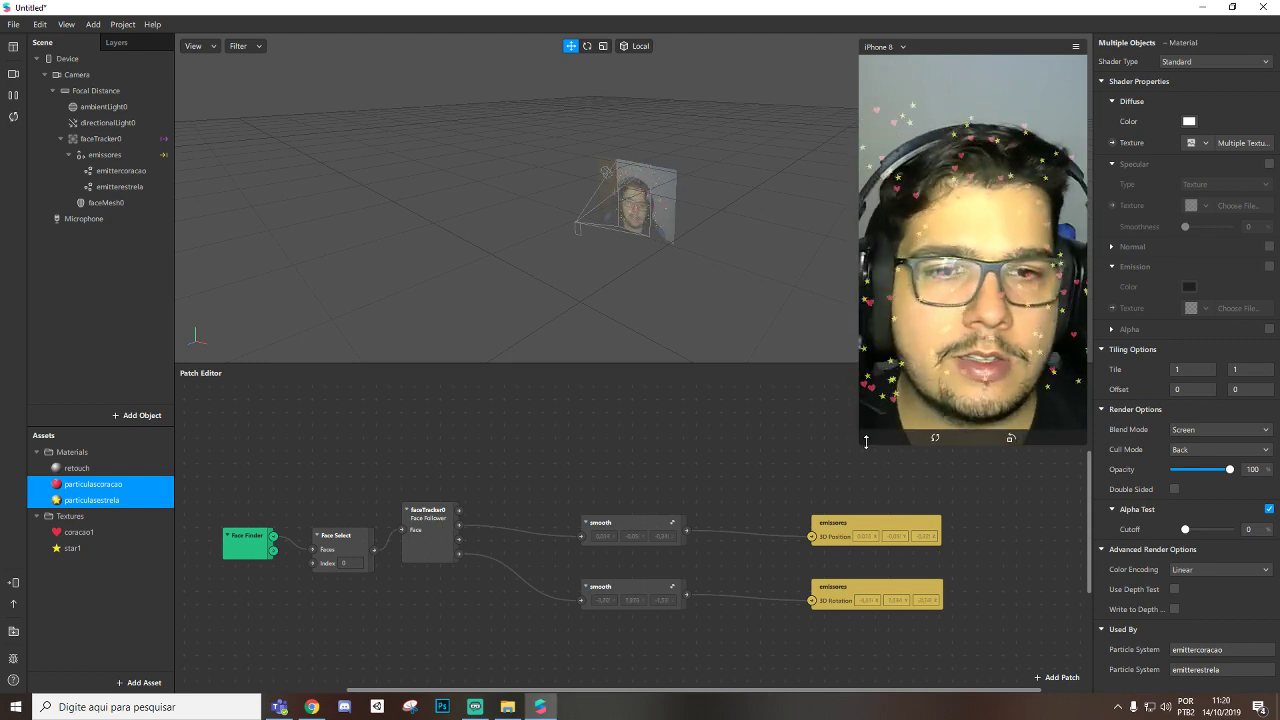
Enlarge the device preview and add a rectangle to the scene.
left_click_drag(864, 440, 815, 450)
right_click(106, 271)
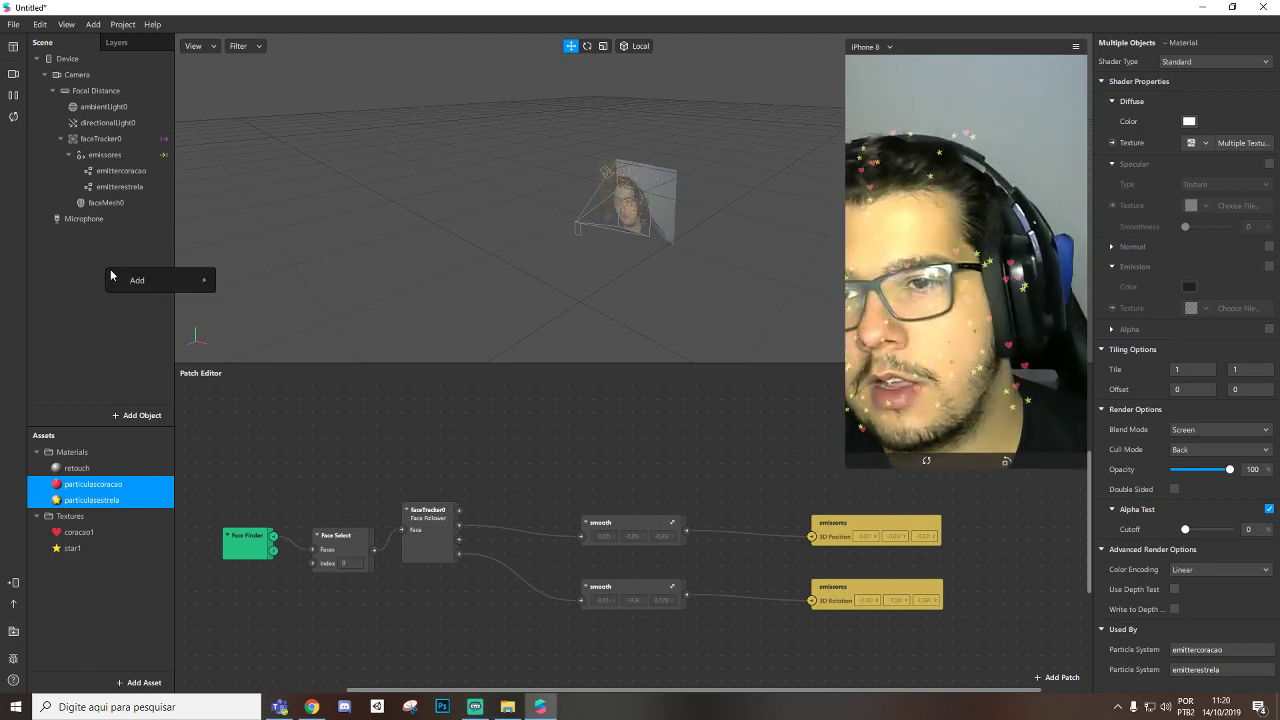
mouse_move(195, 281)
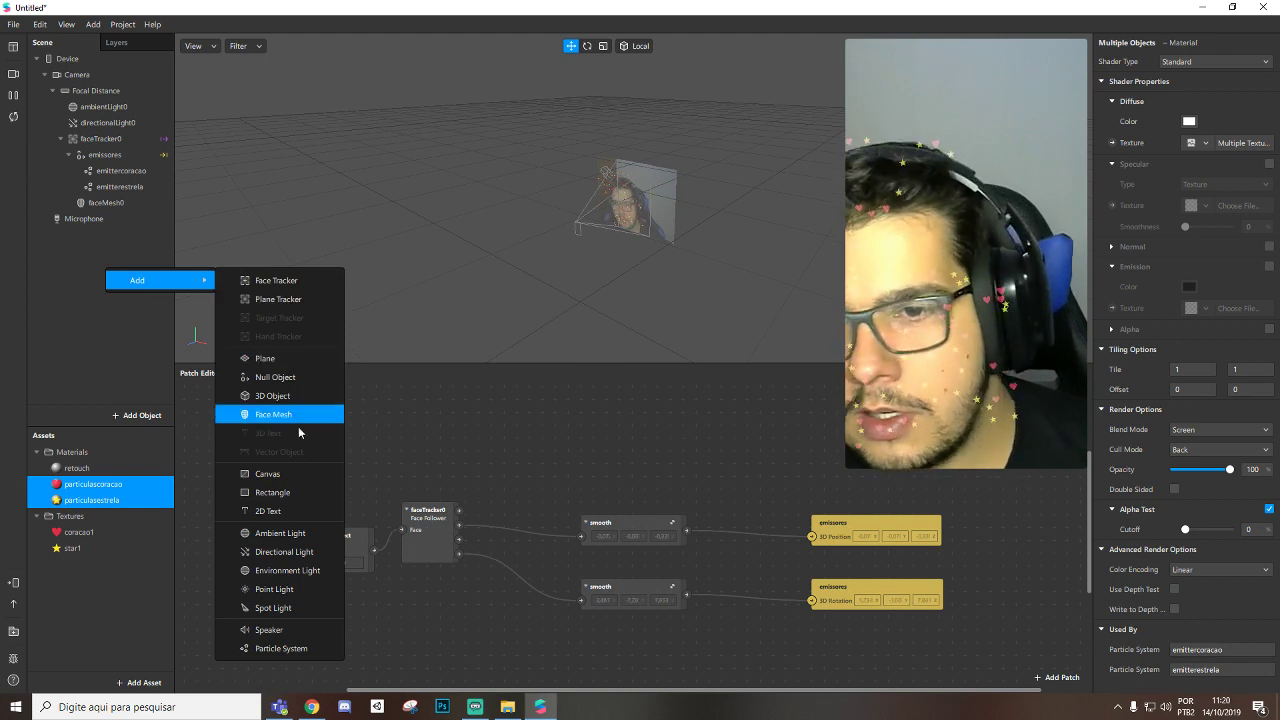
left_click(300, 492)
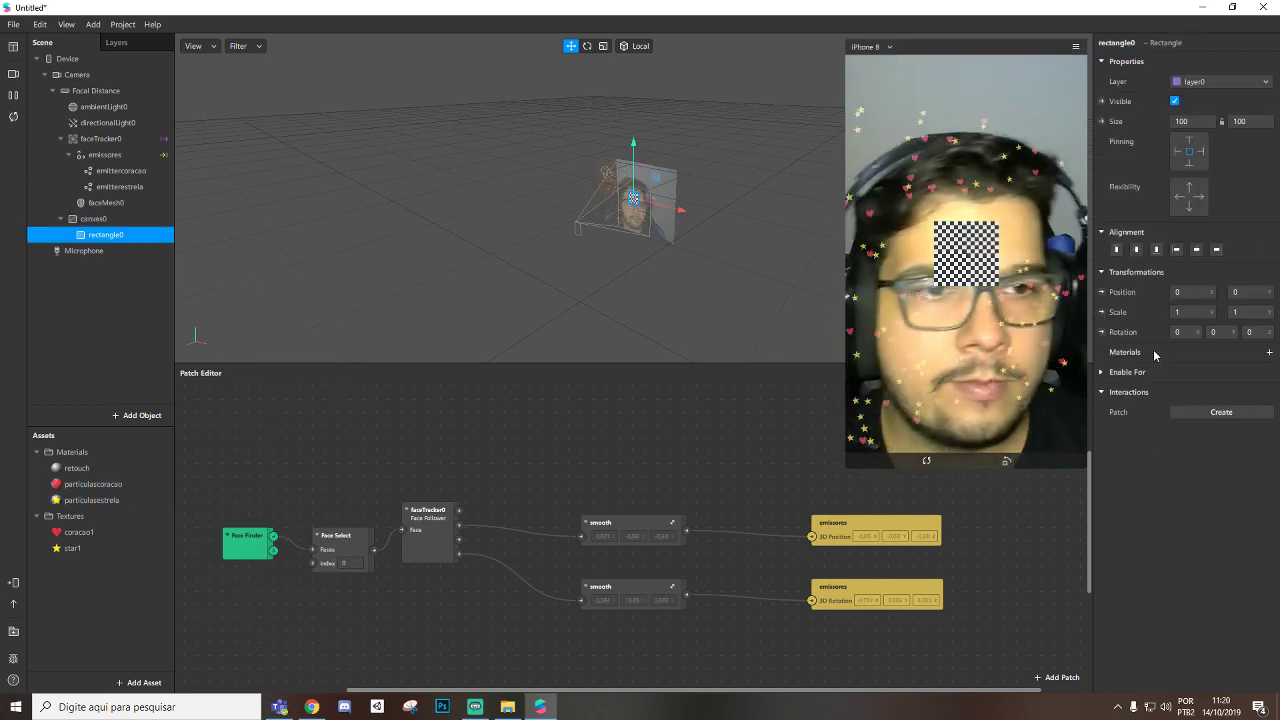
Create a new material for the rectangle.
left_click(1269, 352)
left_click(1150, 414)
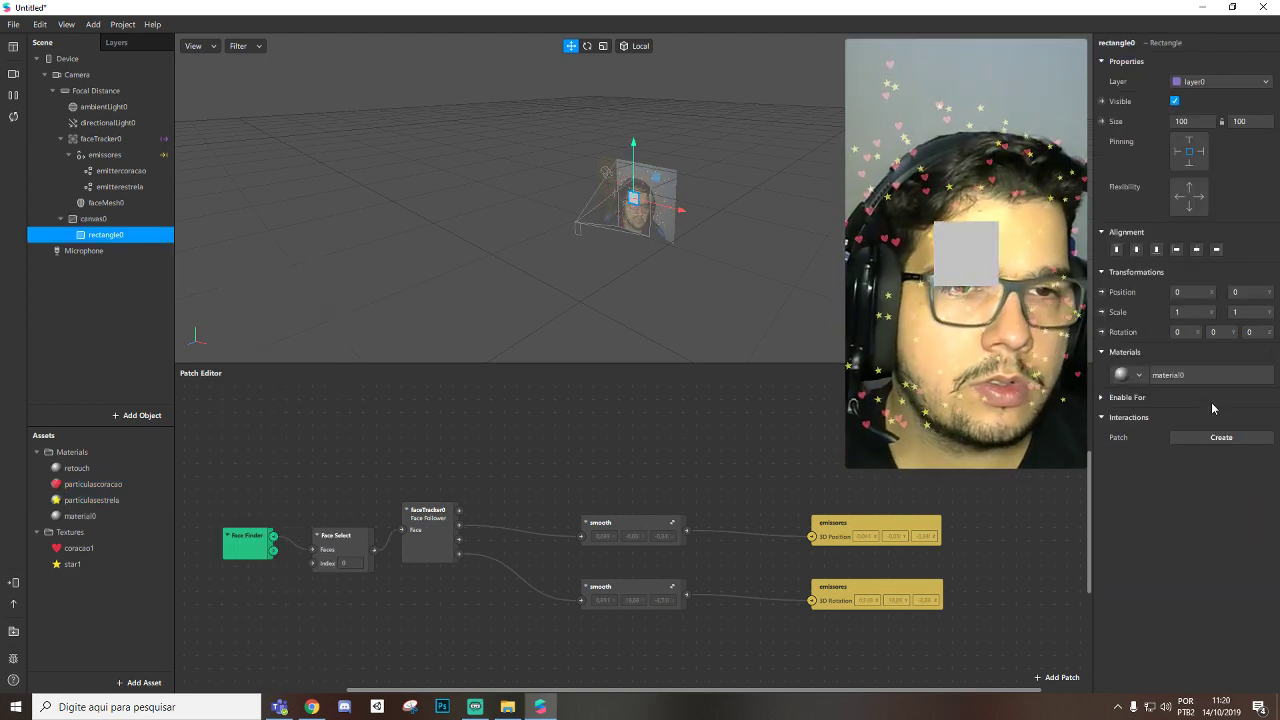
left_click(1136, 375)
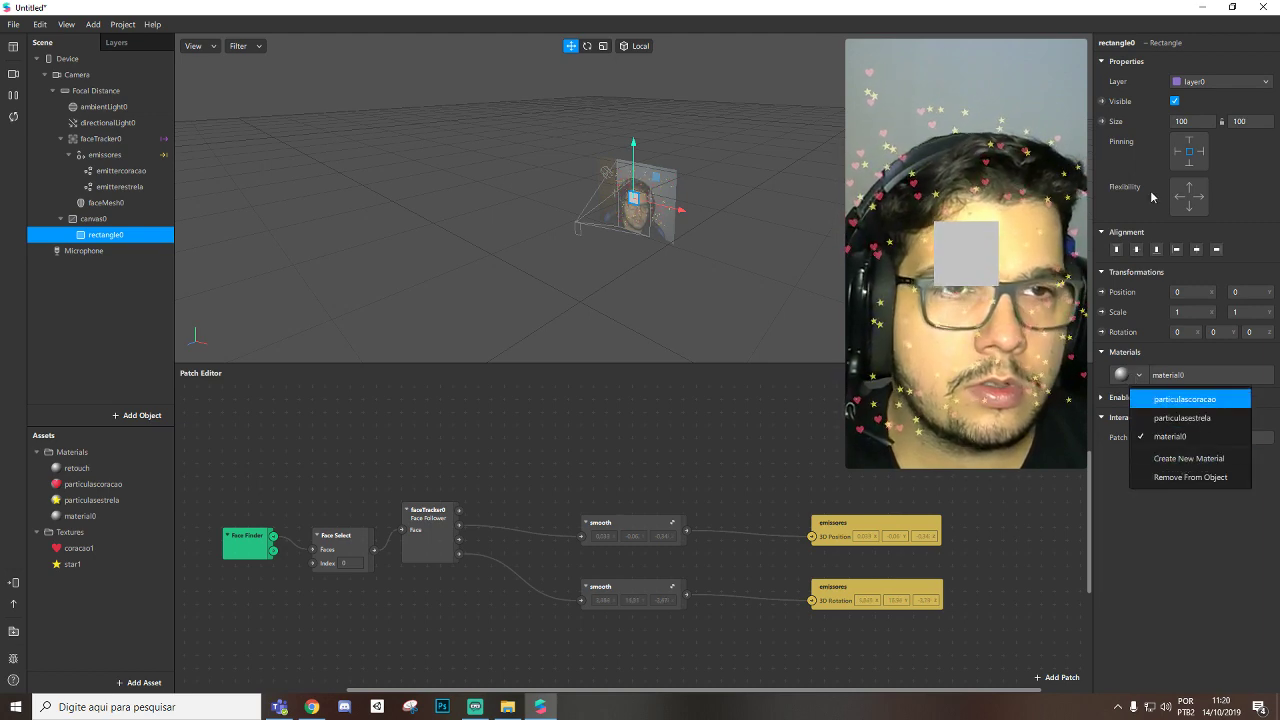
Set the rectangle's size to Fill Height and Fill Width so it covers the whole screen.
left_click(1185, 121)
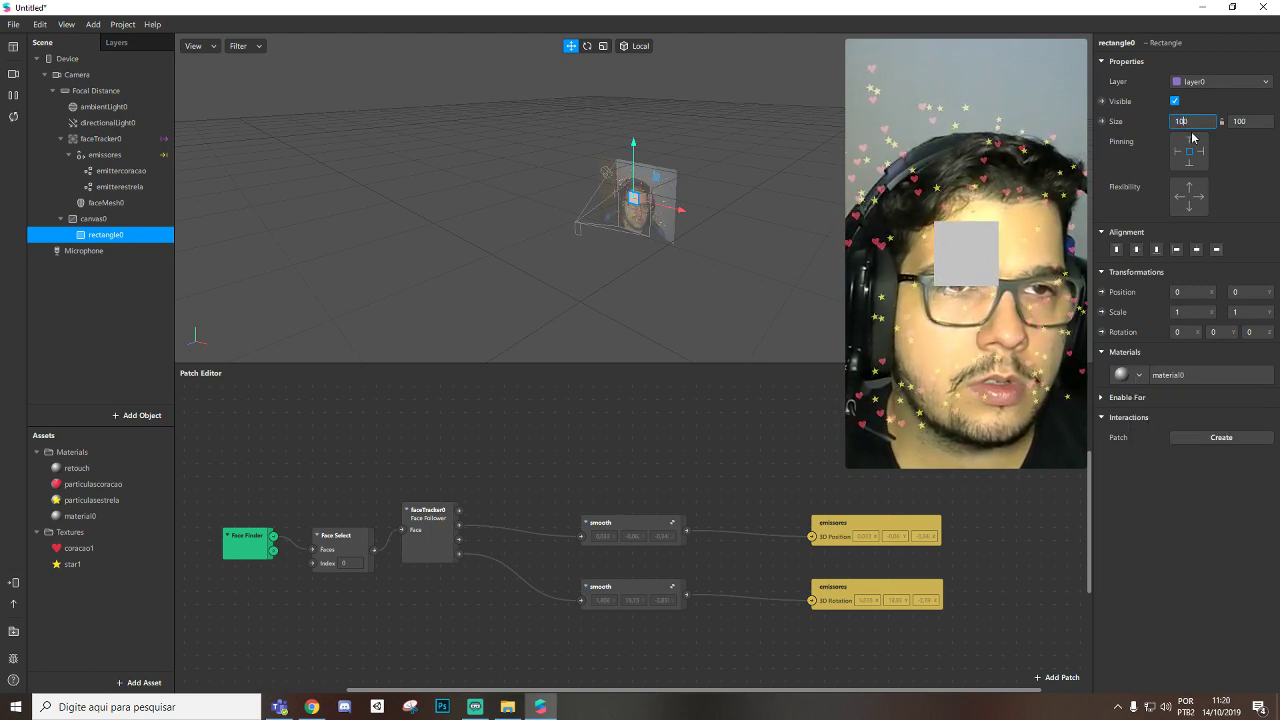
left_click(1243, 121)
left_click(1251, 141)
left_click(1179, 121)
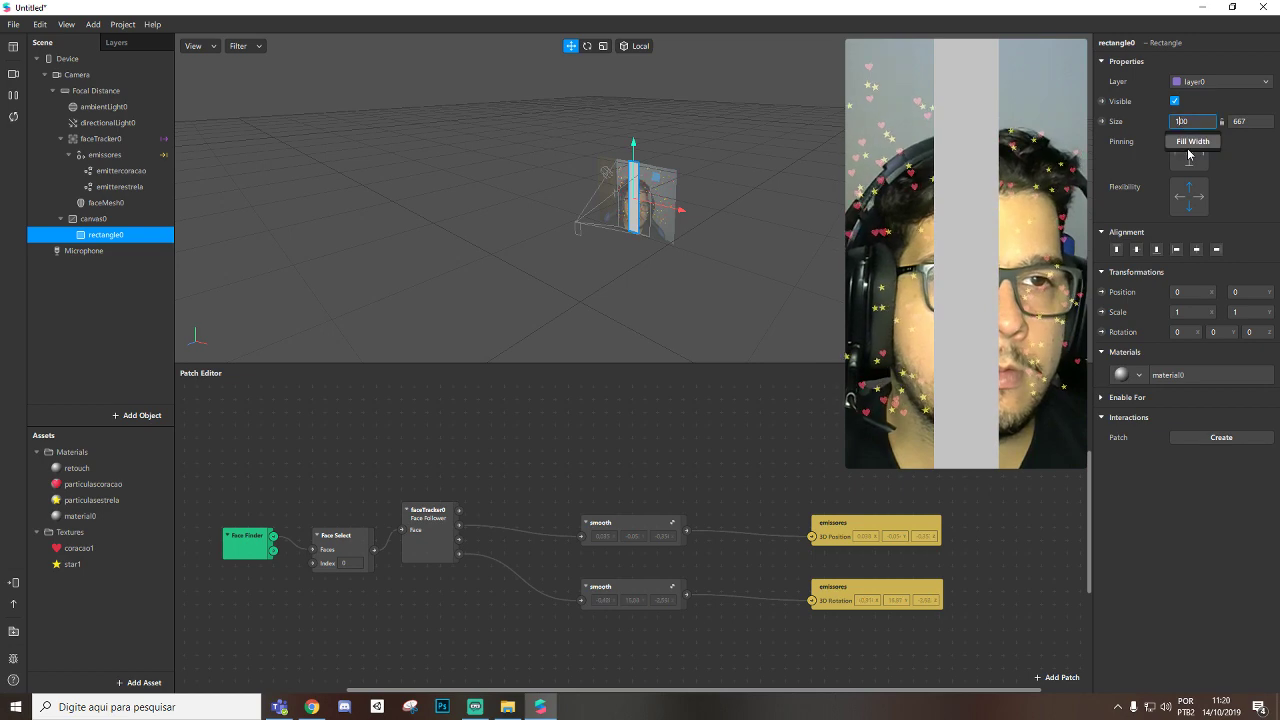
left_click(1190, 150)
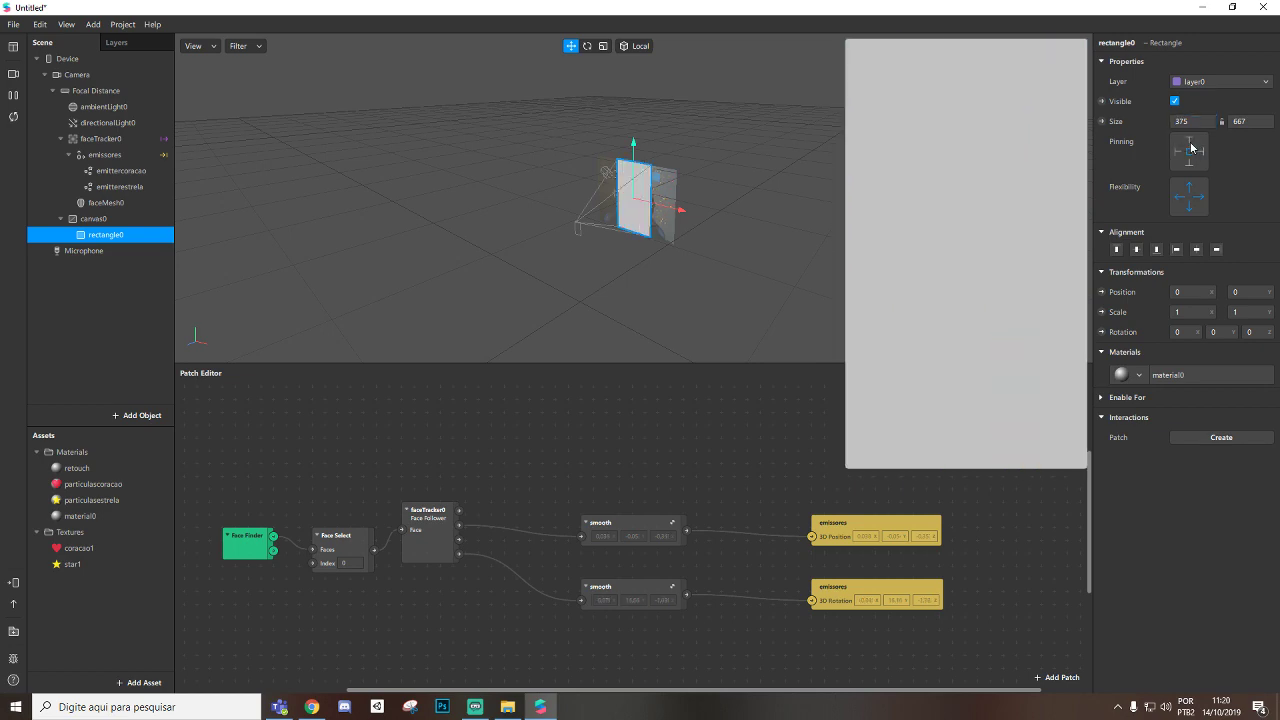
Create a patch for the Diffuse Texture of material0 and place it above the smooth patches.
left_click(85, 517)
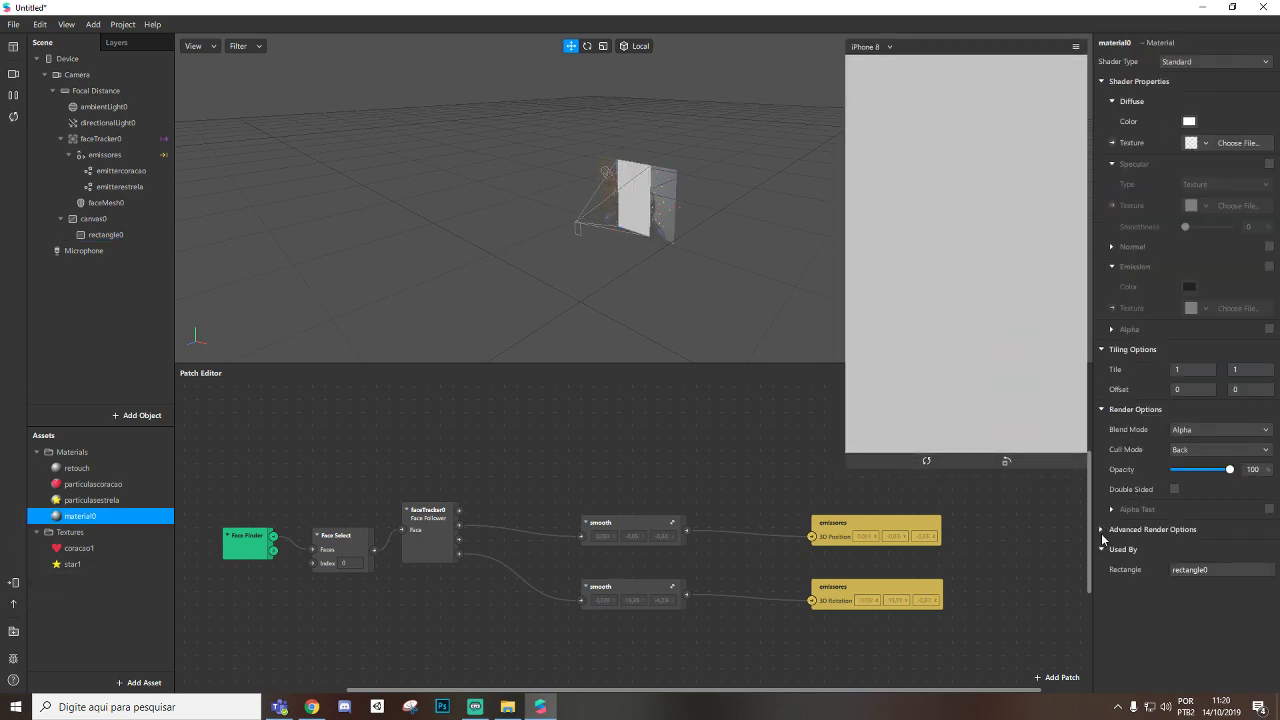
left_click(1101, 531)
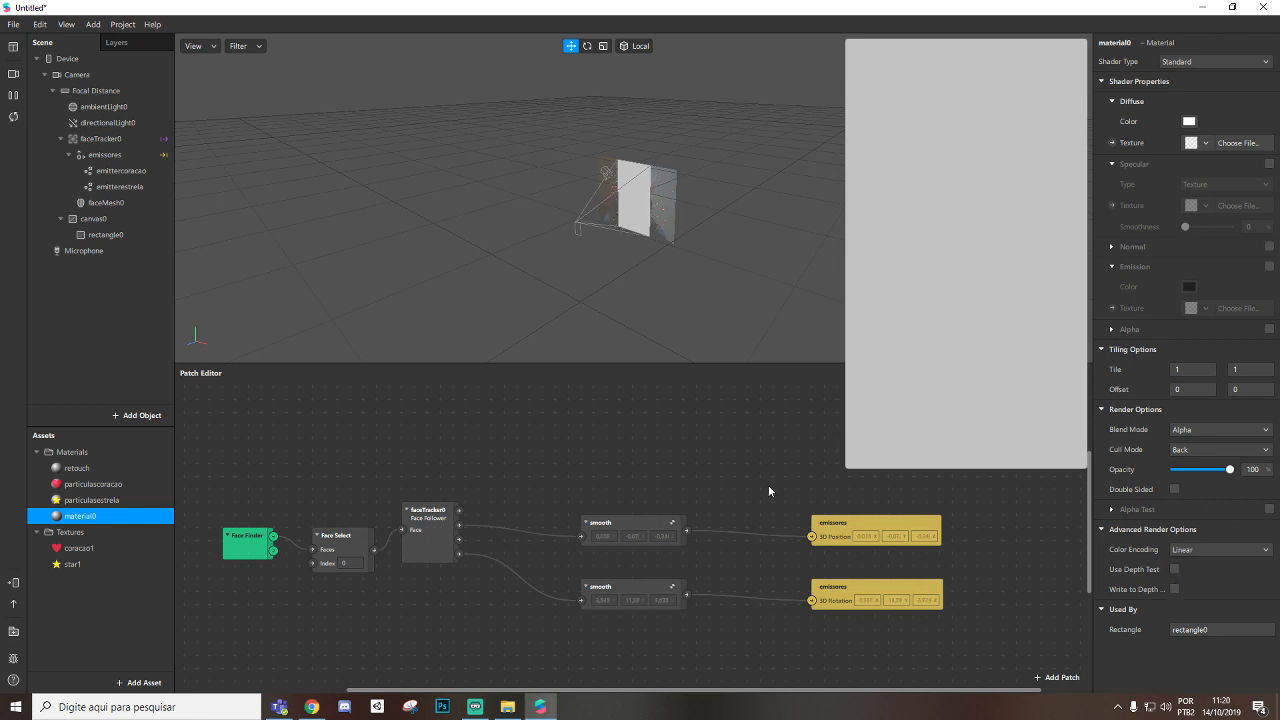
left_click(1111, 143)
left_click_drag(673, 546, 735, 418)
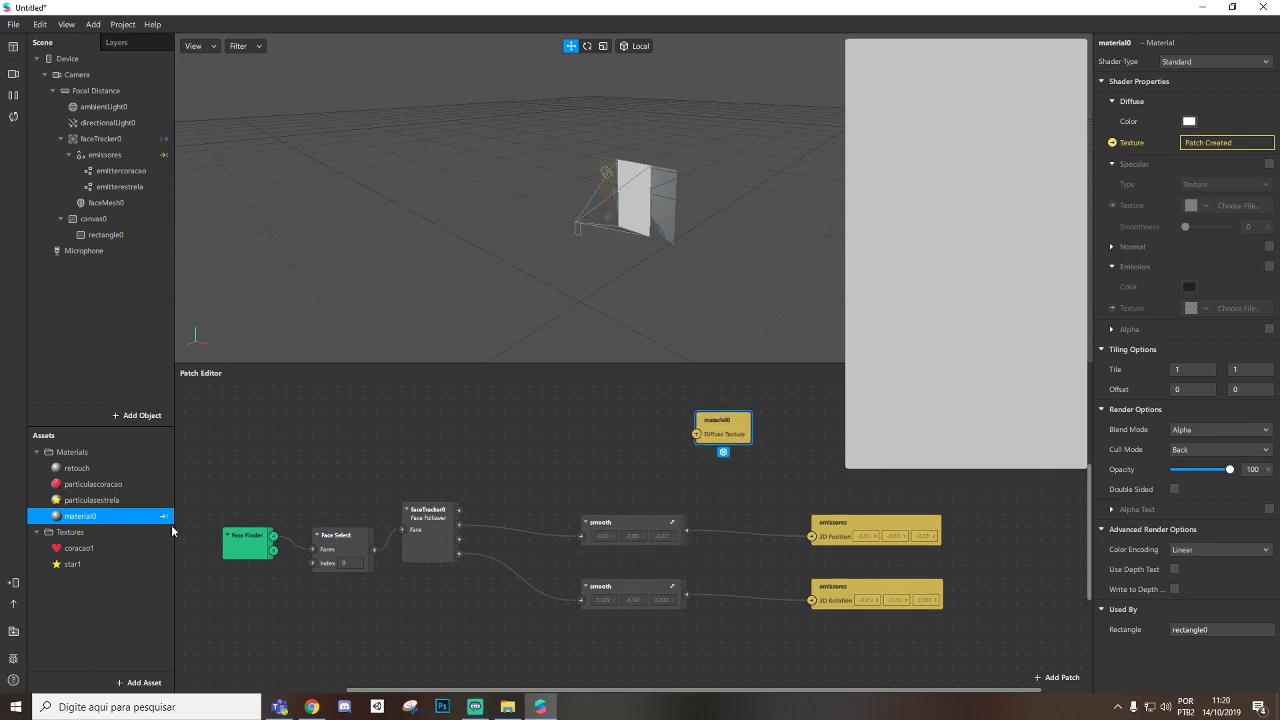
Switch to File Explorer, go to the Aulas > usados > Aula LUT folder, and import FastColorLUT.arp and lutcores5 into the project's assets.
left_click(507, 703)
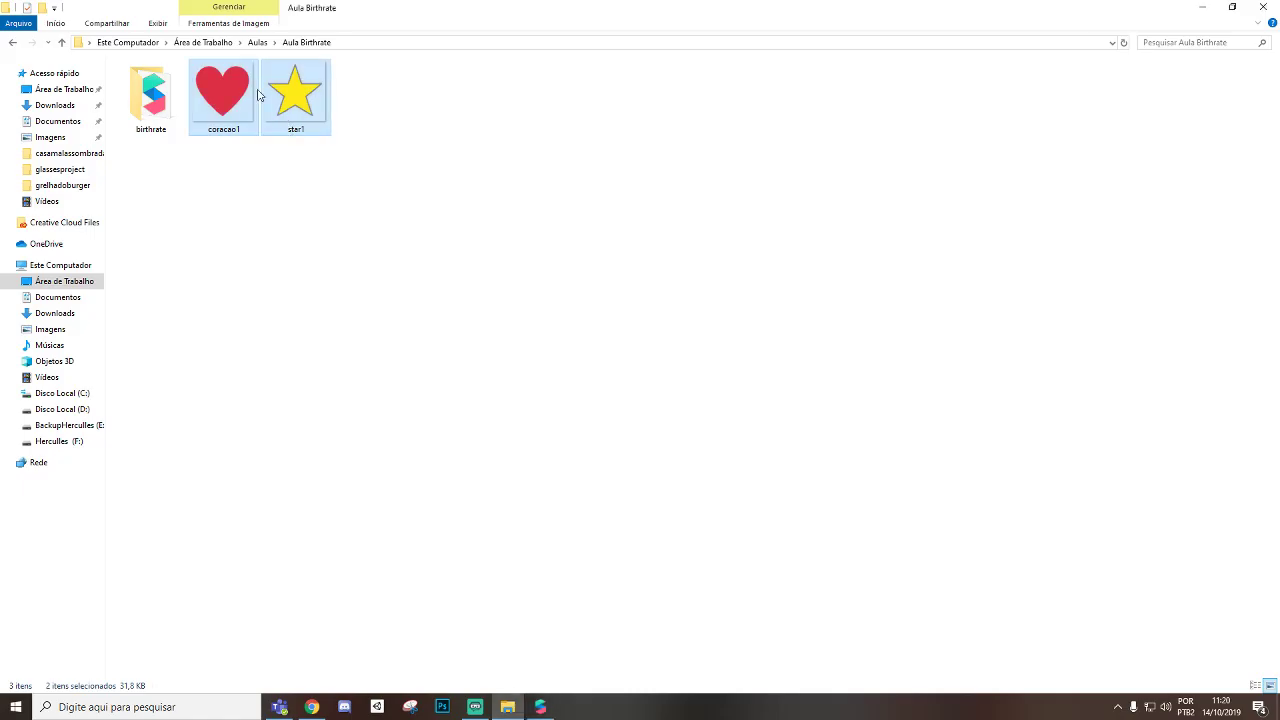
left_click(258, 44)
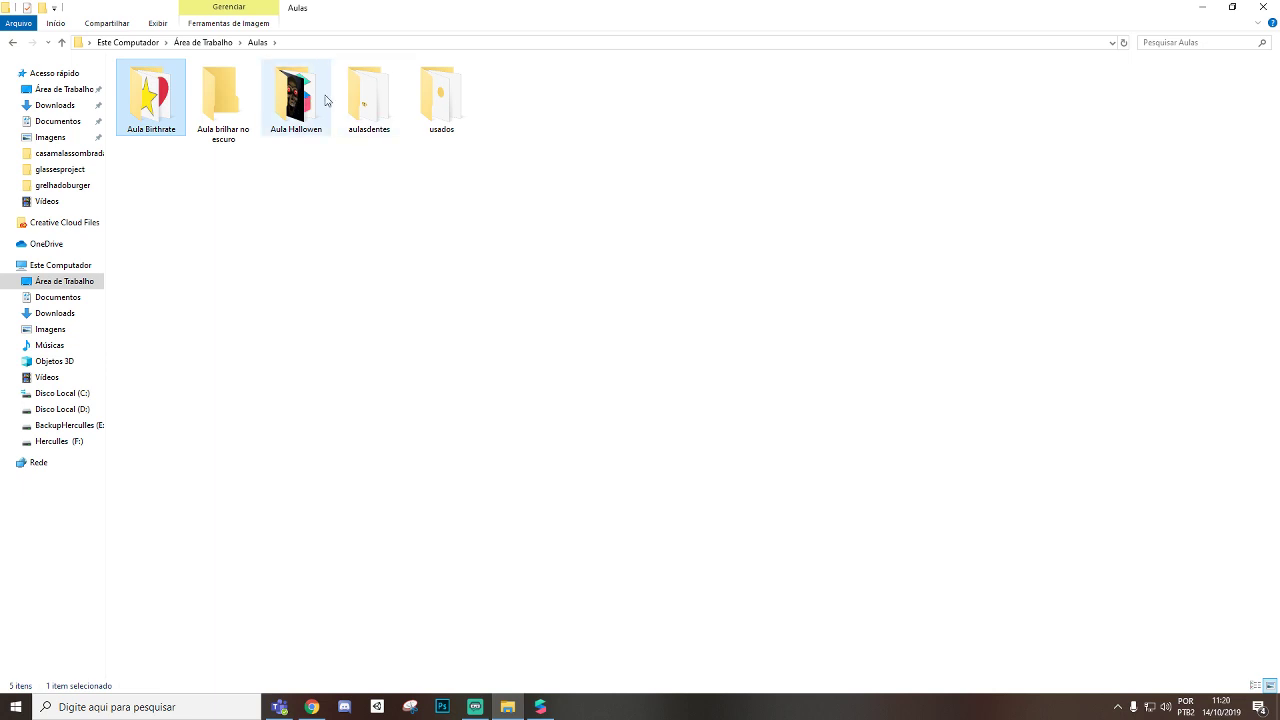
double_click(441, 100)
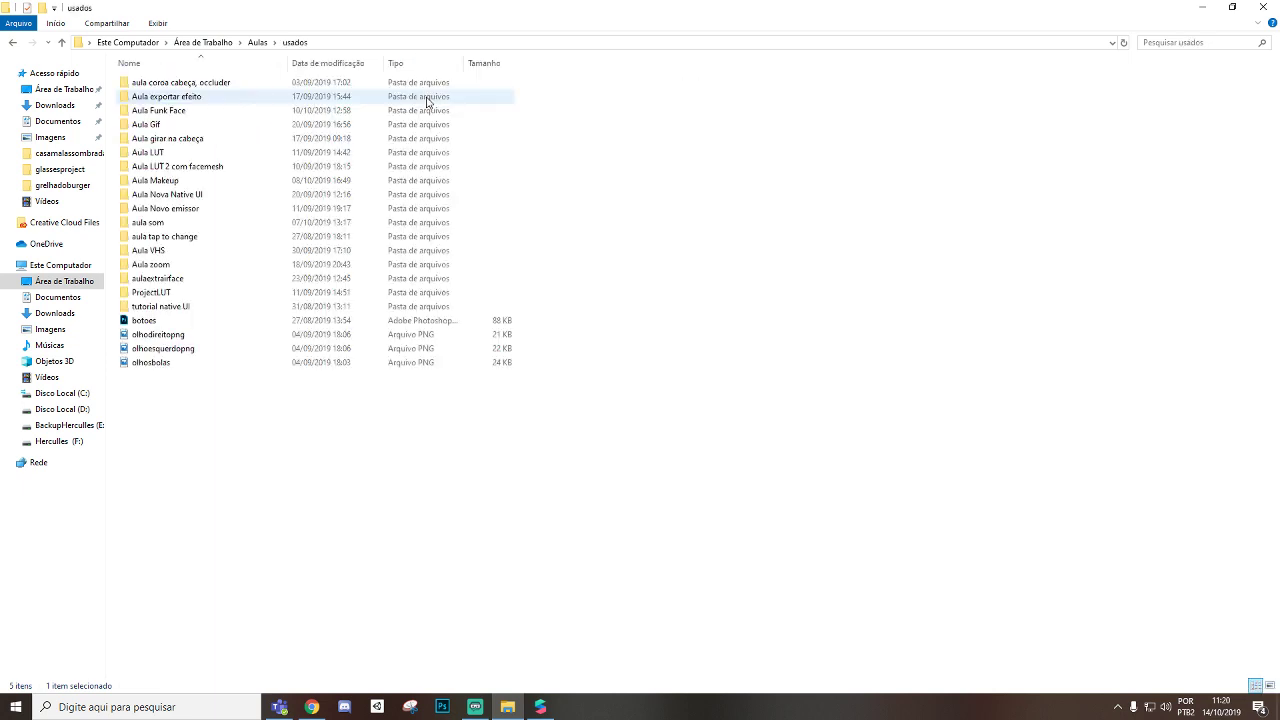
double_click(177, 155)
left_click(236, 105)
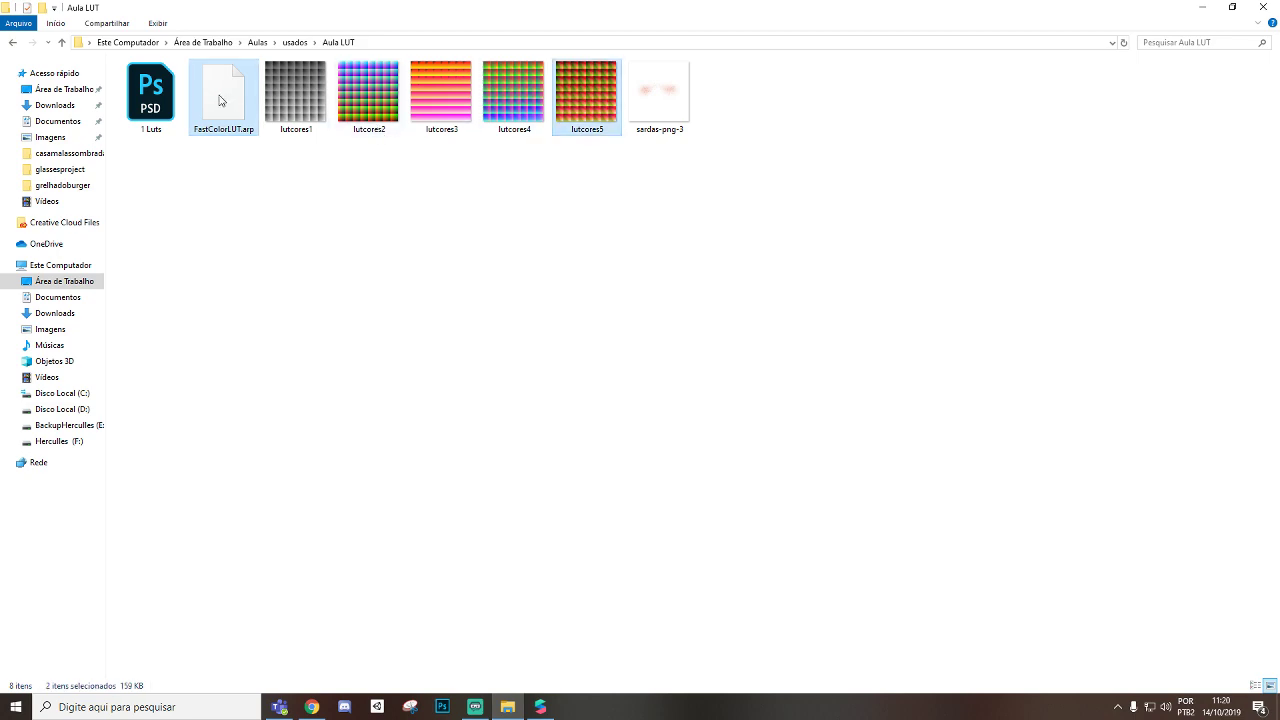
left_click_drag(221, 100, 141, 630)
Add the lutcores5 texture and FastColorLUT to the patch graph and connect the texture to the LUT input.
left_click_drag(92, 585, 629, 456)
scroll(488, 478, "up", 1)
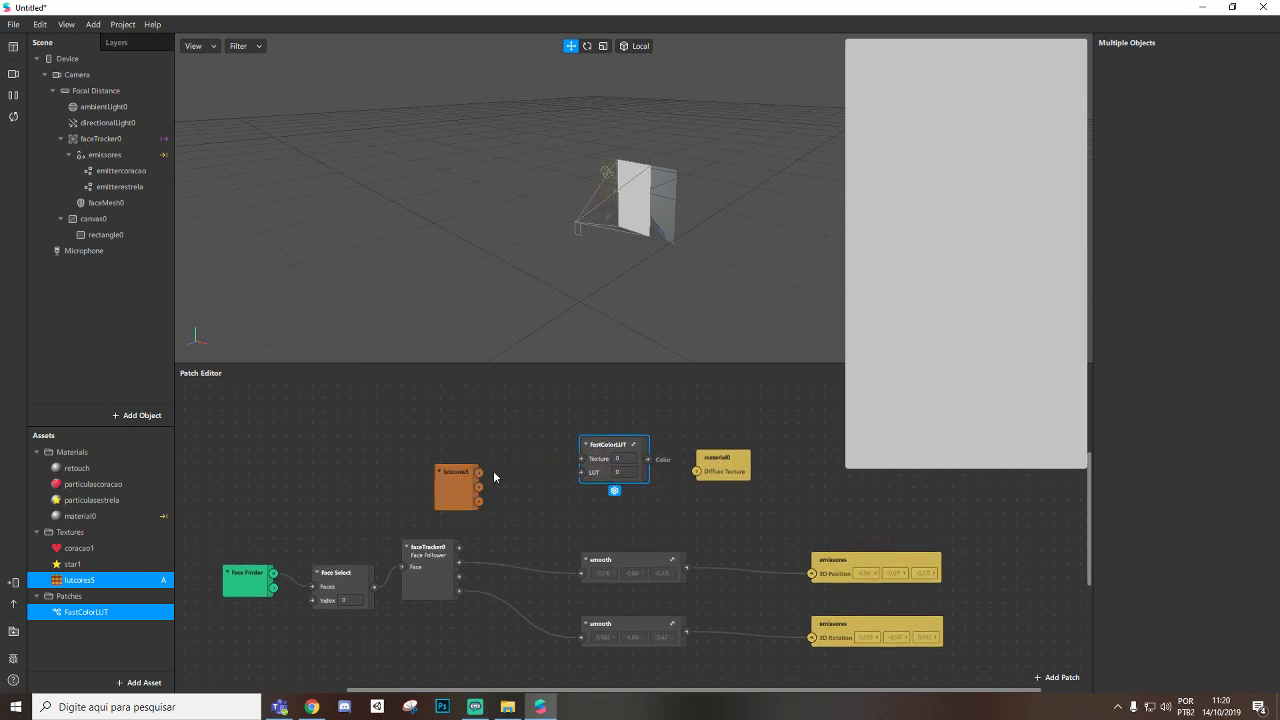
scroll(502, 472, "up", 1)
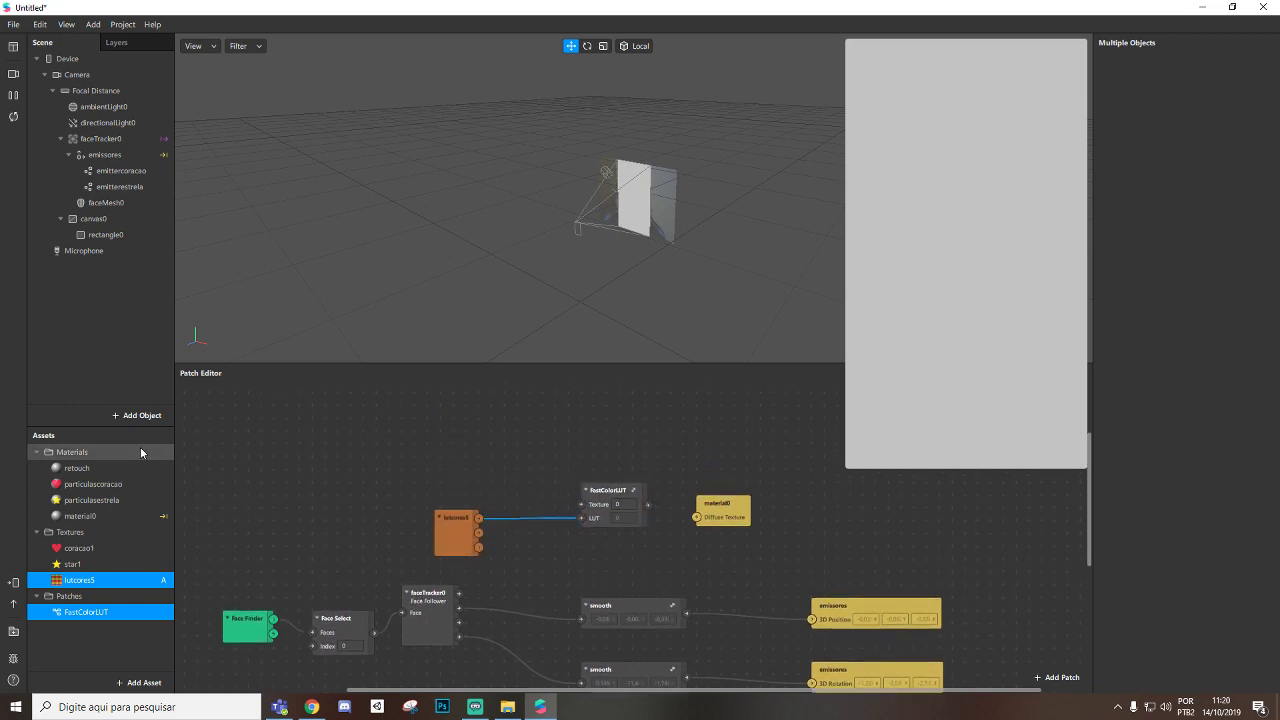
Extract the Camera's texture and add it as a patch above lutcores5.
left_click(78, 75)
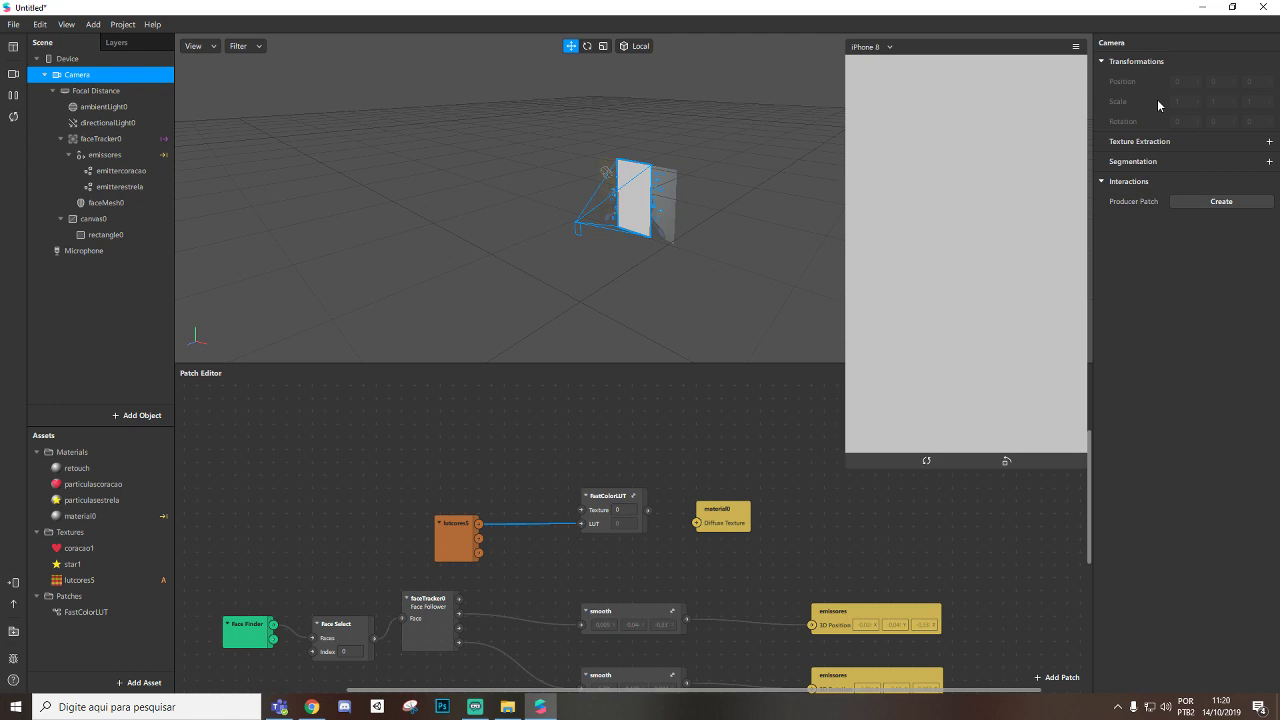
left_click(1269, 142)
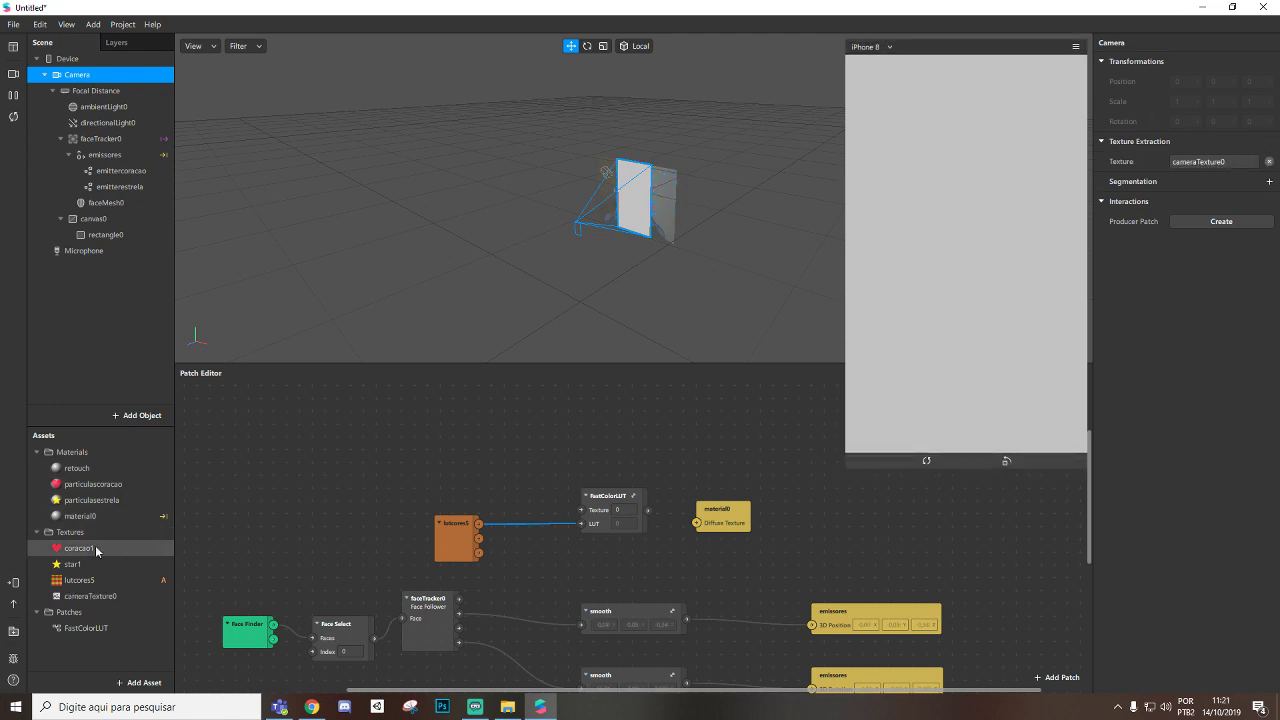
left_click_drag(90, 596, 528, 472)
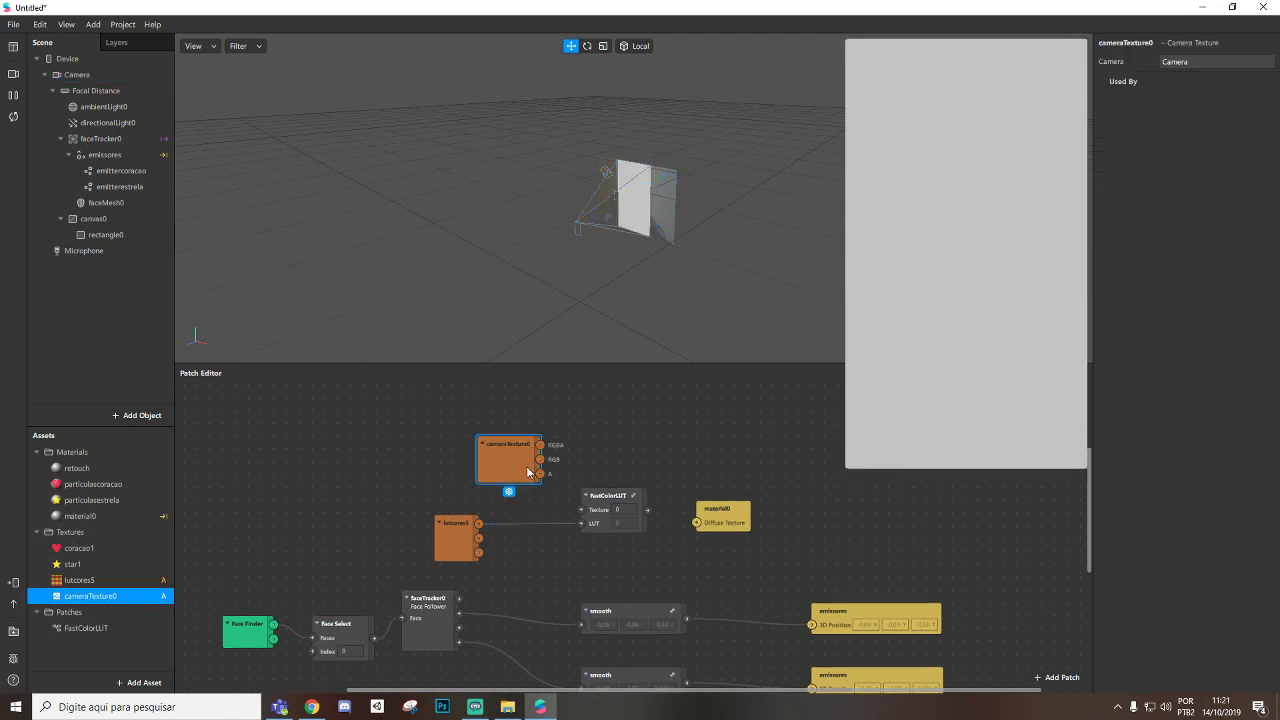
Connect the camera texture's RGBA output to FastColorLUT's Texture input, and FastColorLUT's Color output to material0's Diffuse Texture.
left_click_drag(490, 432, 581, 510)
left_click_drag(708, 515, 746, 501)
left_click_drag(722, 515, 735, 510)
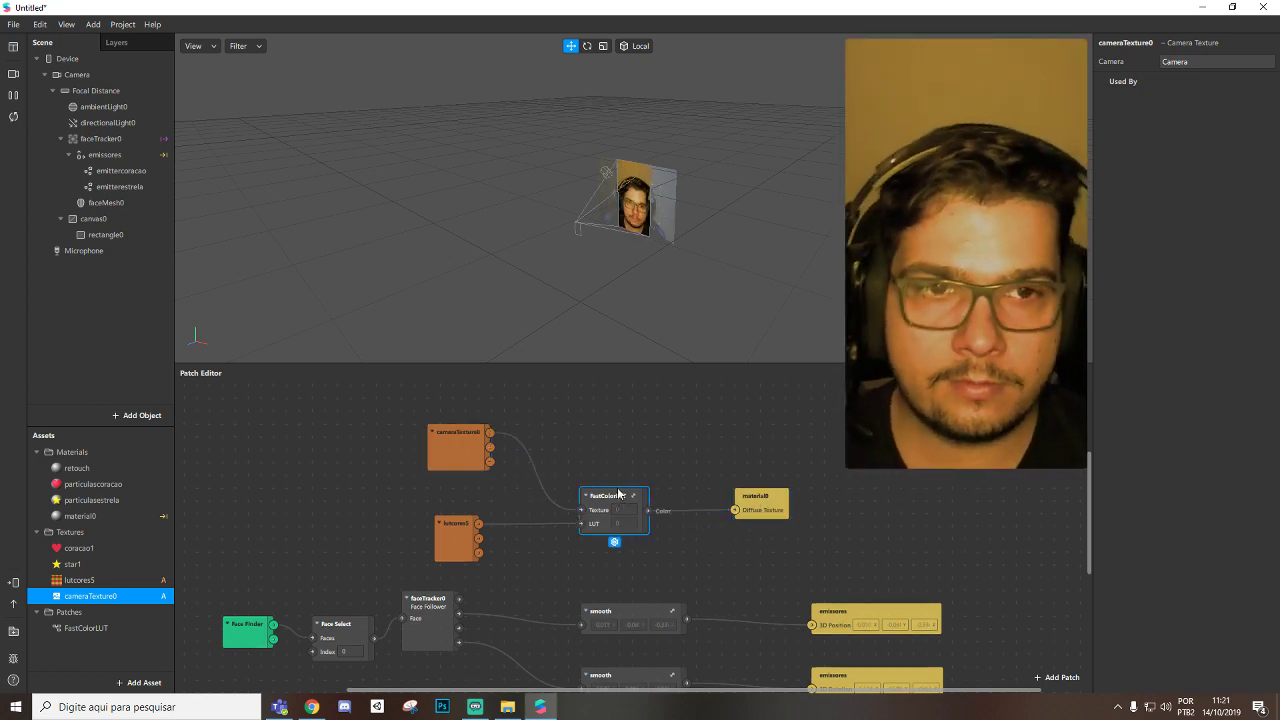
left_click_drag(618, 497, 631, 458)
left_click(486, 430)
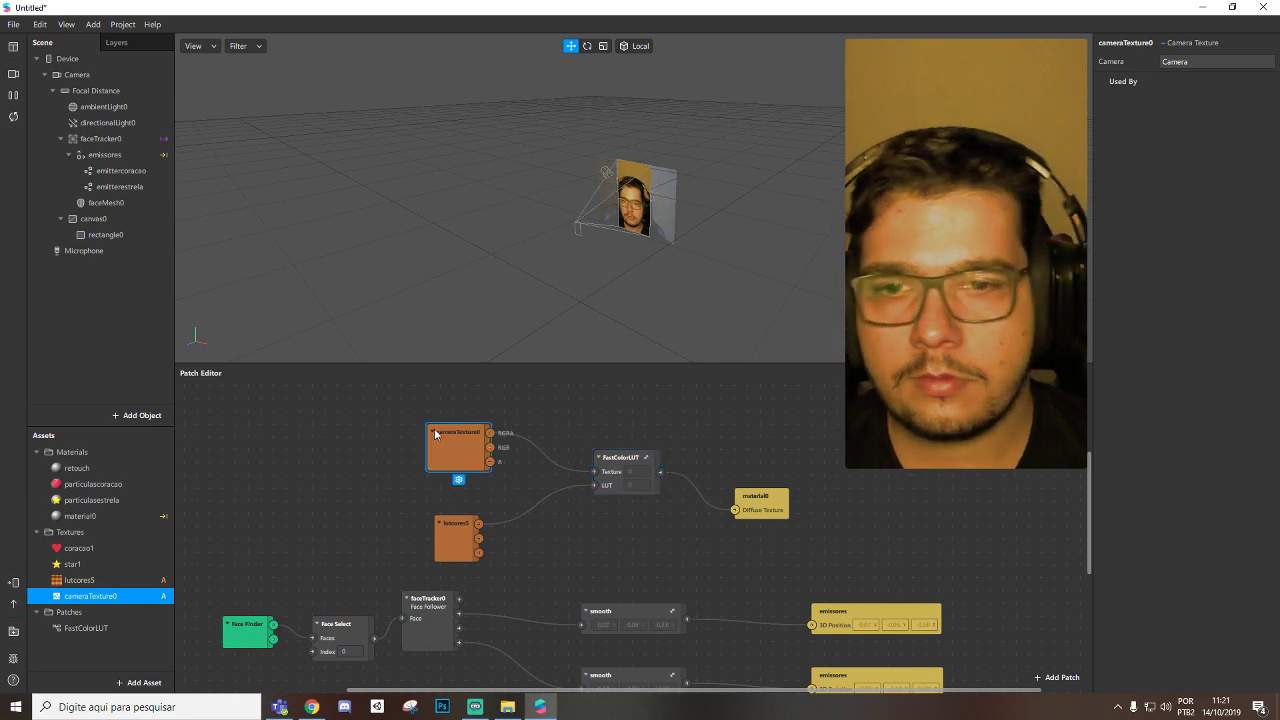
Move canvas0 with its rectangle above faceTracker0 in the scene hierarchy.
left_click(97, 516)
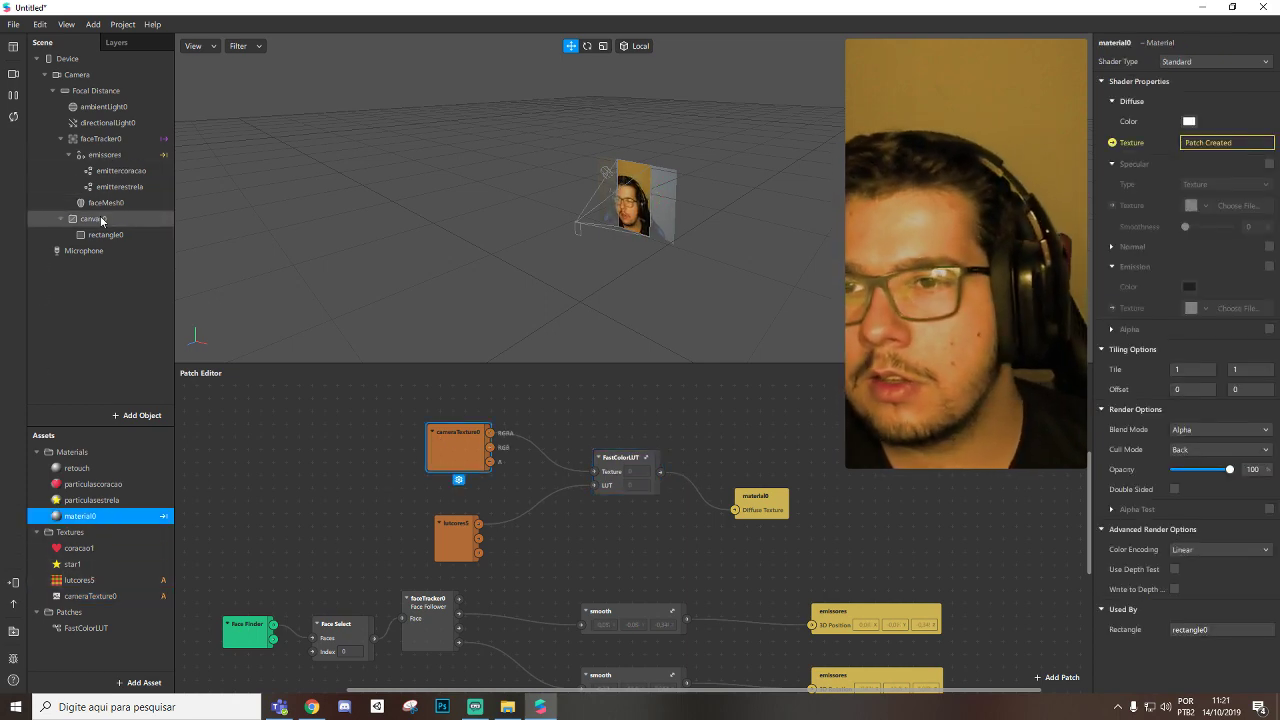
left_click_drag(93, 218, 102, 124)
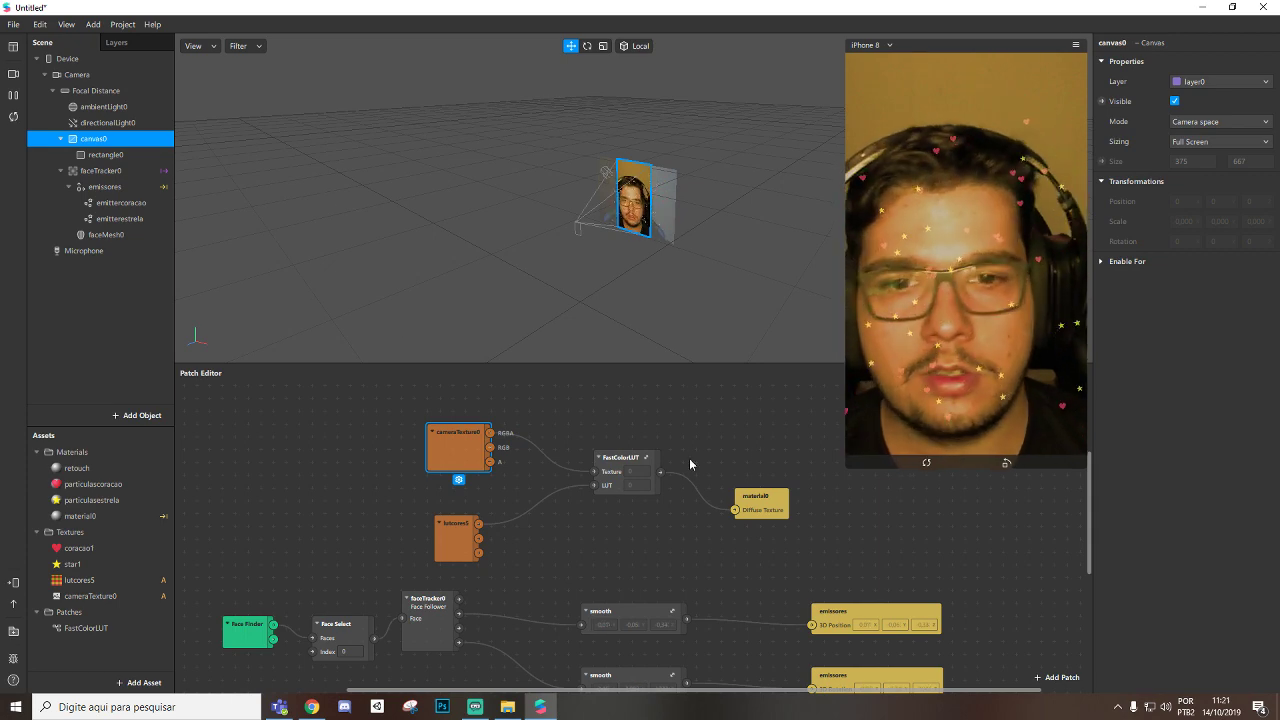
Spread out the material0 and FastColorLUT patches and stack cameraTexture0 directly above lutcores5 with their edges aligned.
left_click_drag(760, 500, 862, 488)
left_click_drag(620, 462, 658, 436)
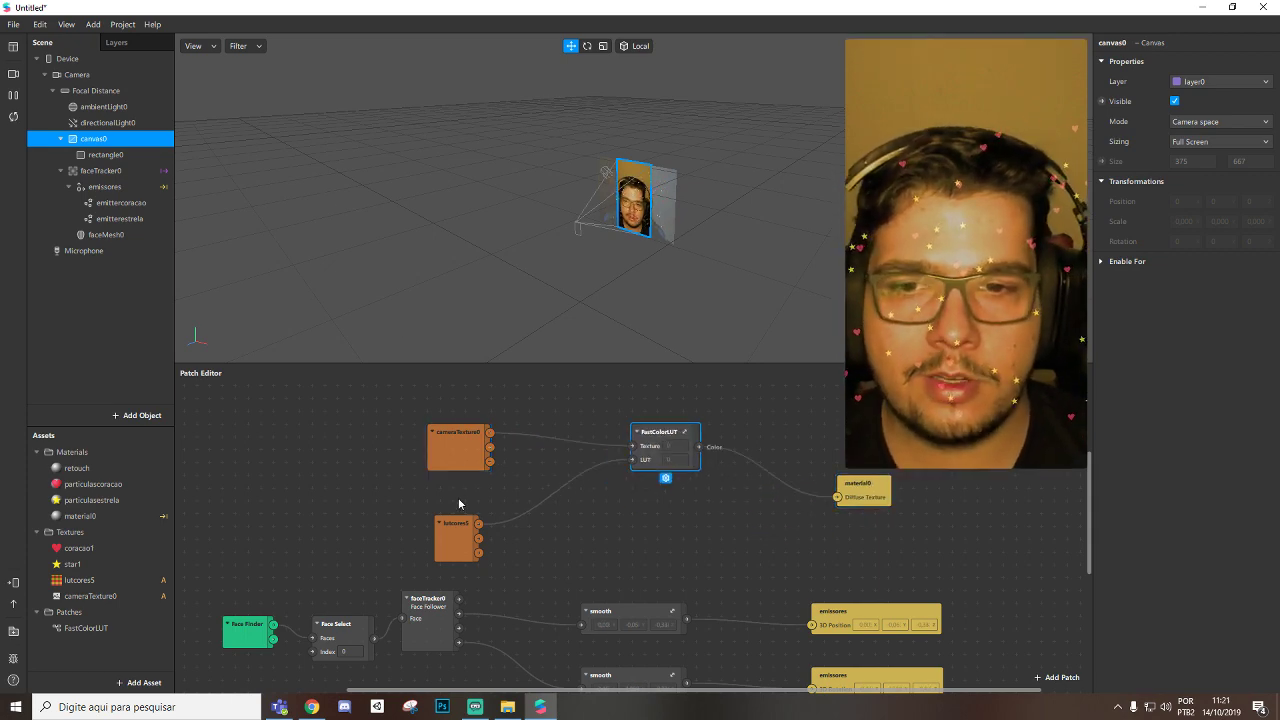
left_click_drag(456, 525, 436, 497)
left_click(633, 460)
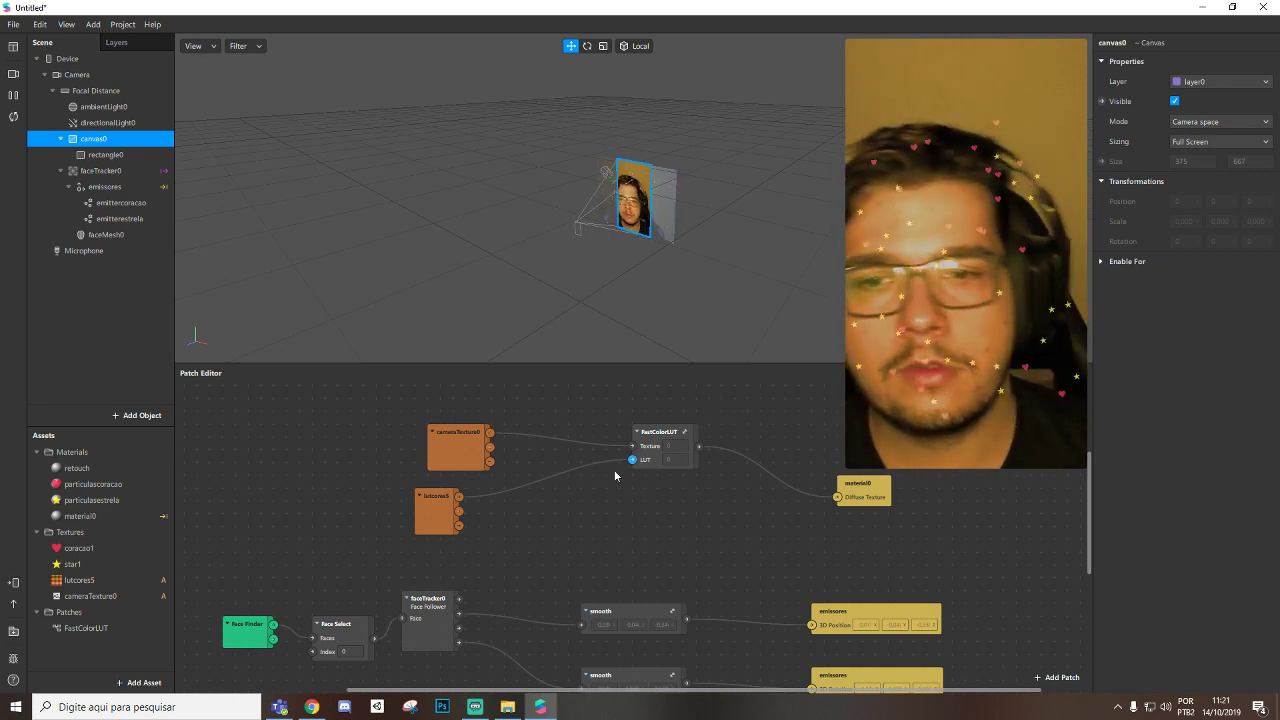
left_click(68, 580)
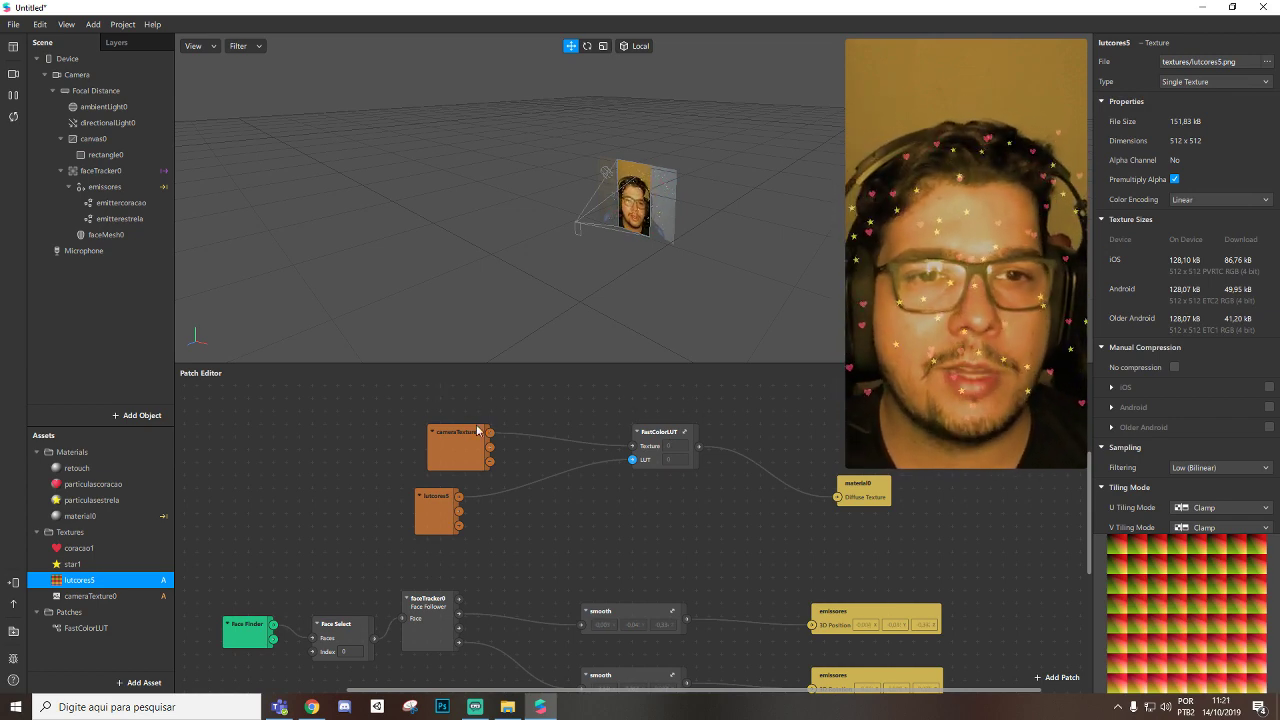
left_click_drag(455, 445, 442, 444)
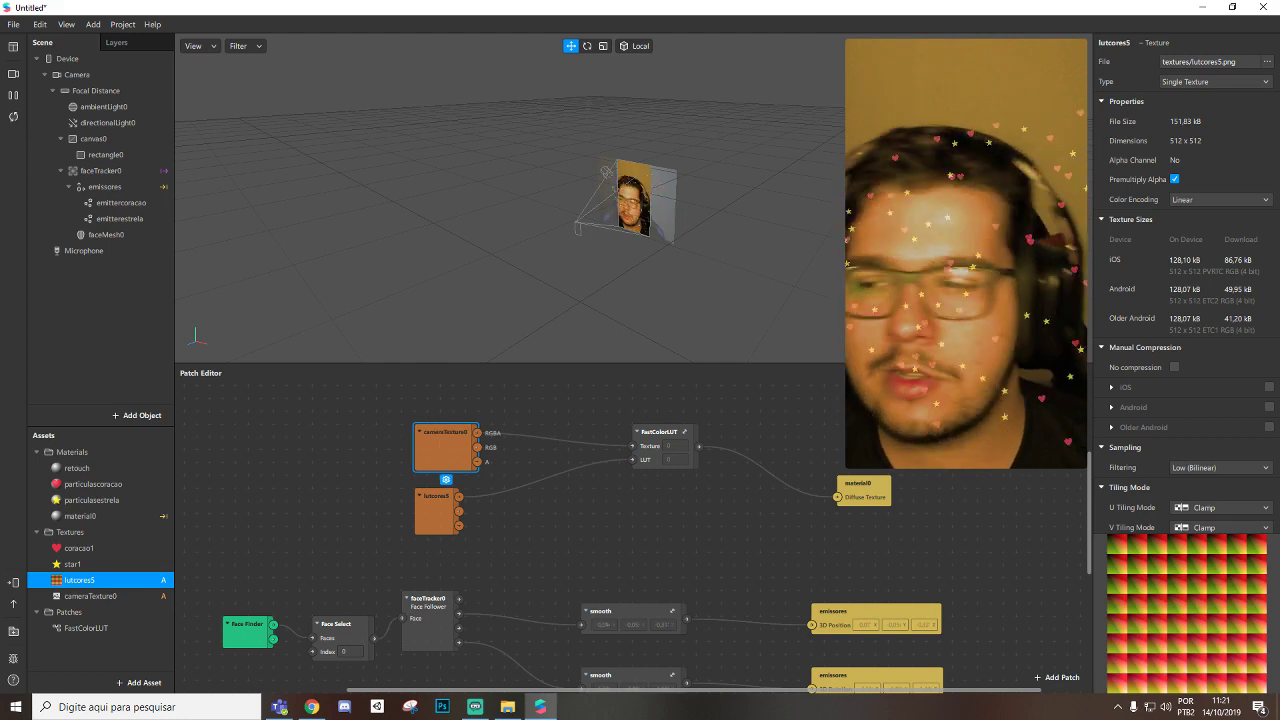